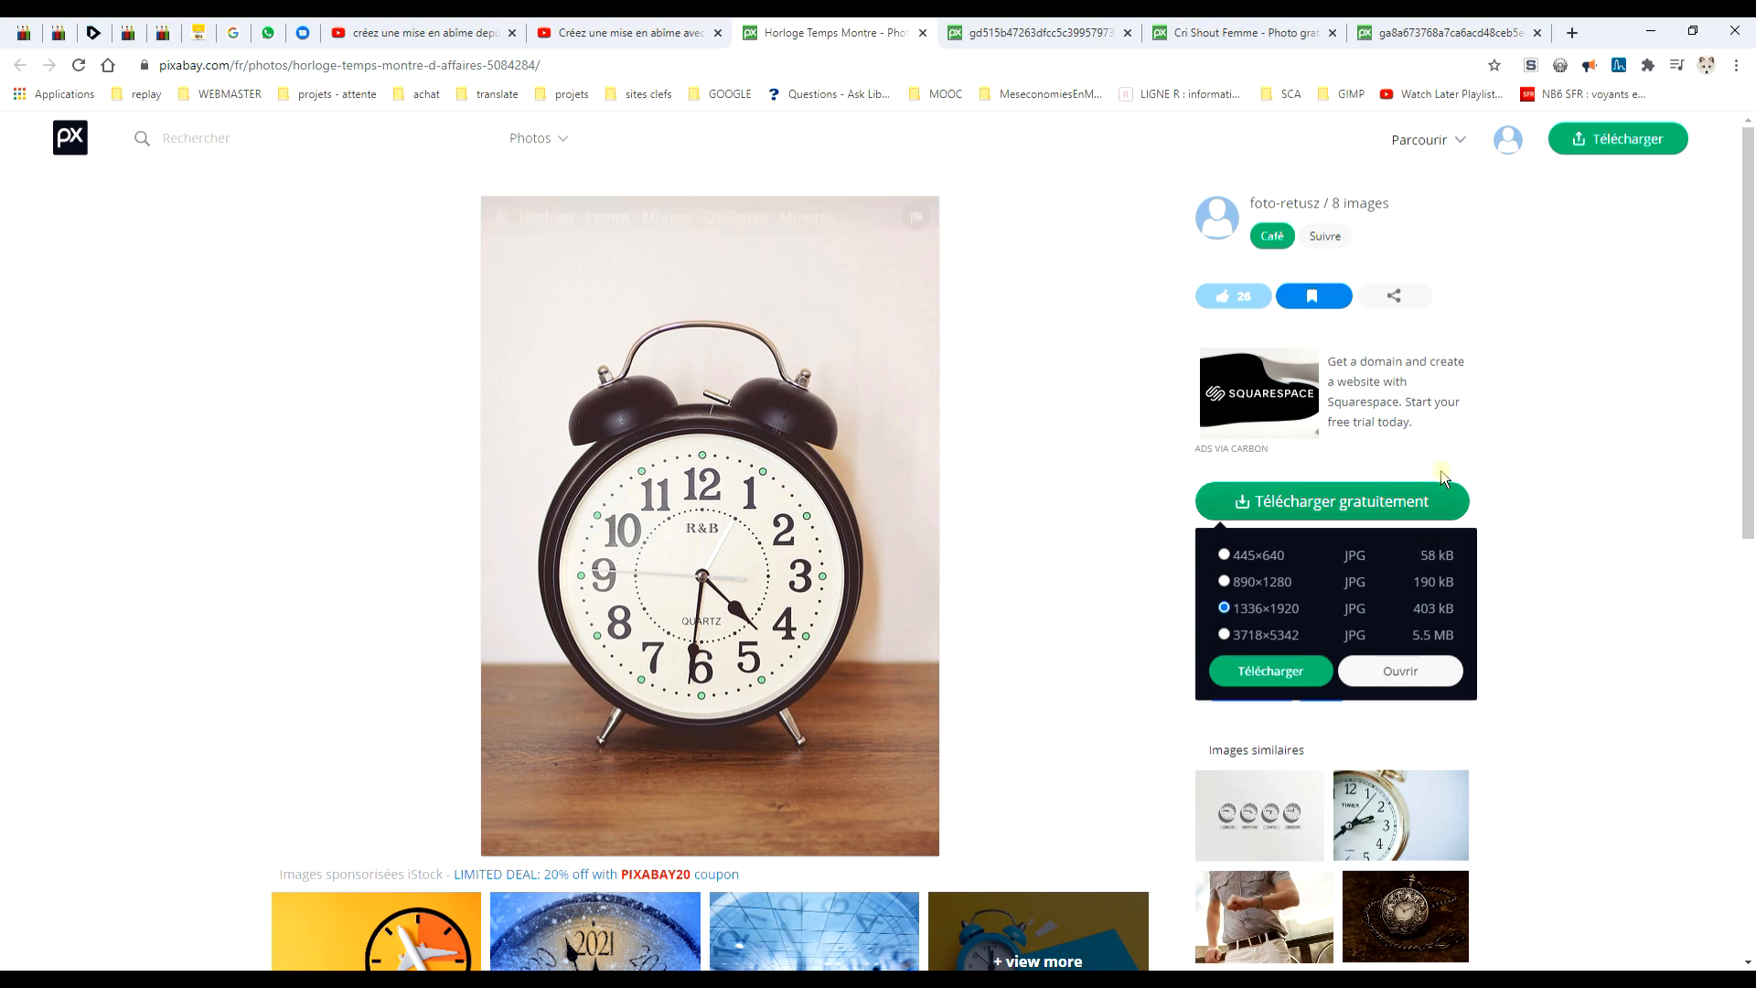
# Copy the alarm clock image from its full-size Pixabay page to the clipboard
pyautogui.click(1363, 502)
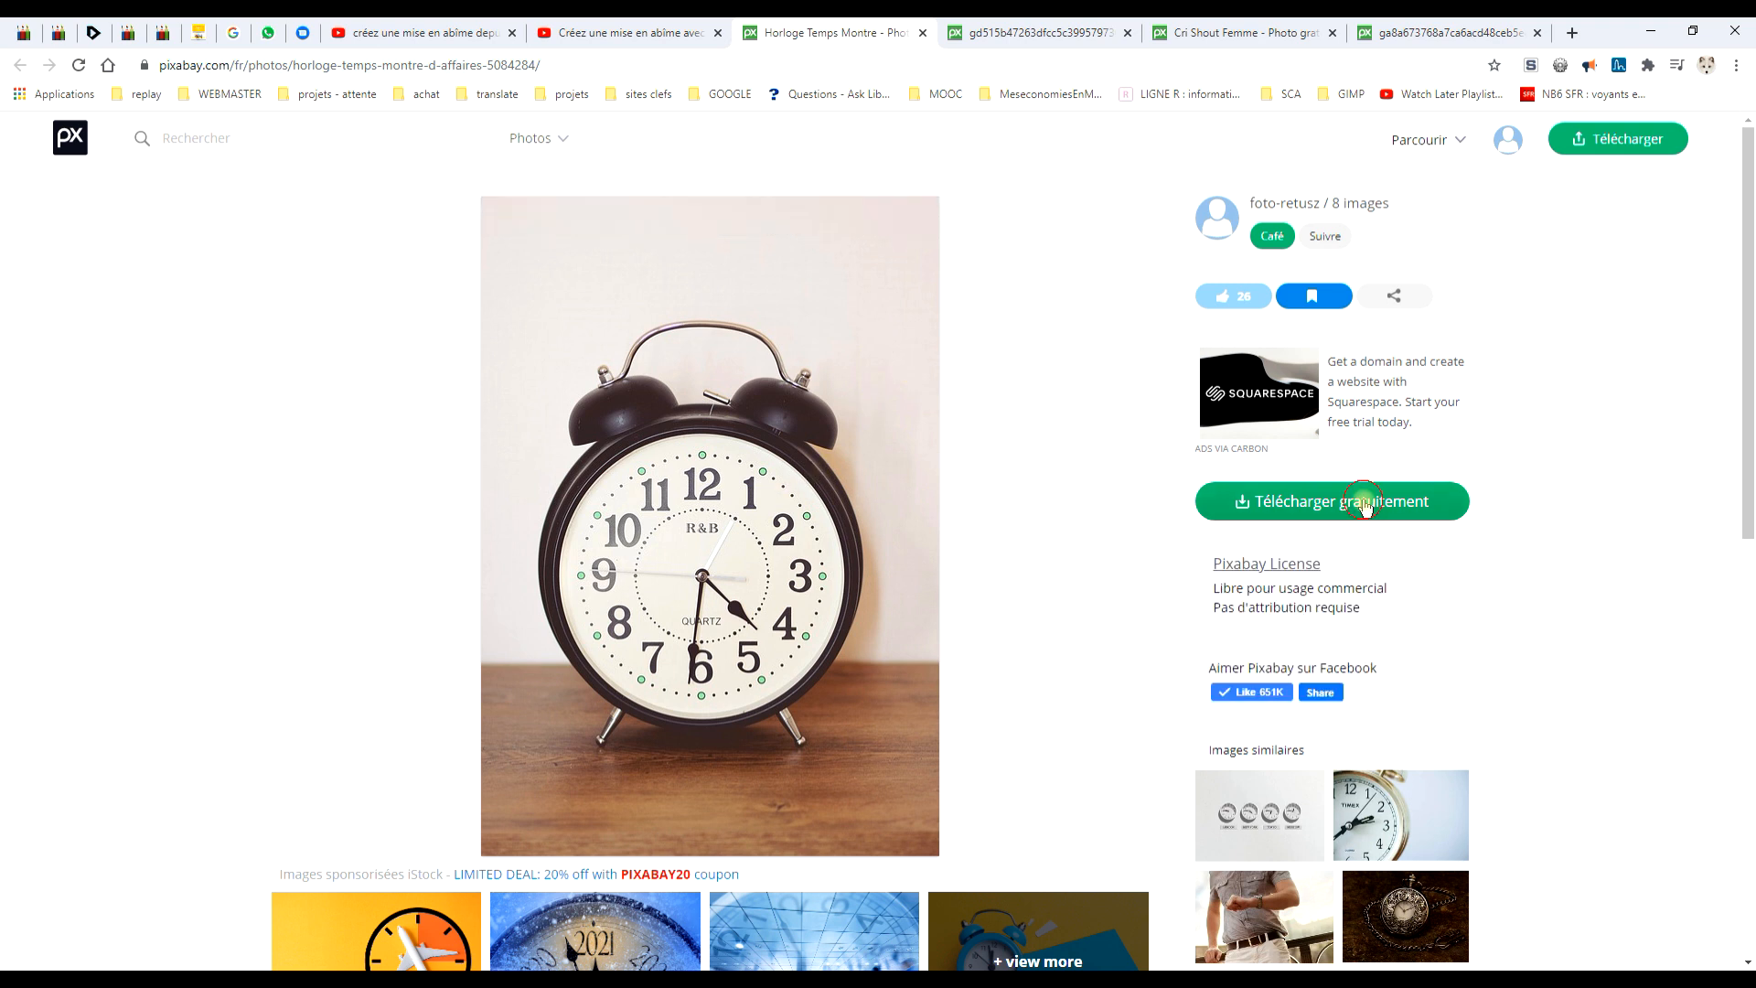
pyautogui.click(1361, 501)
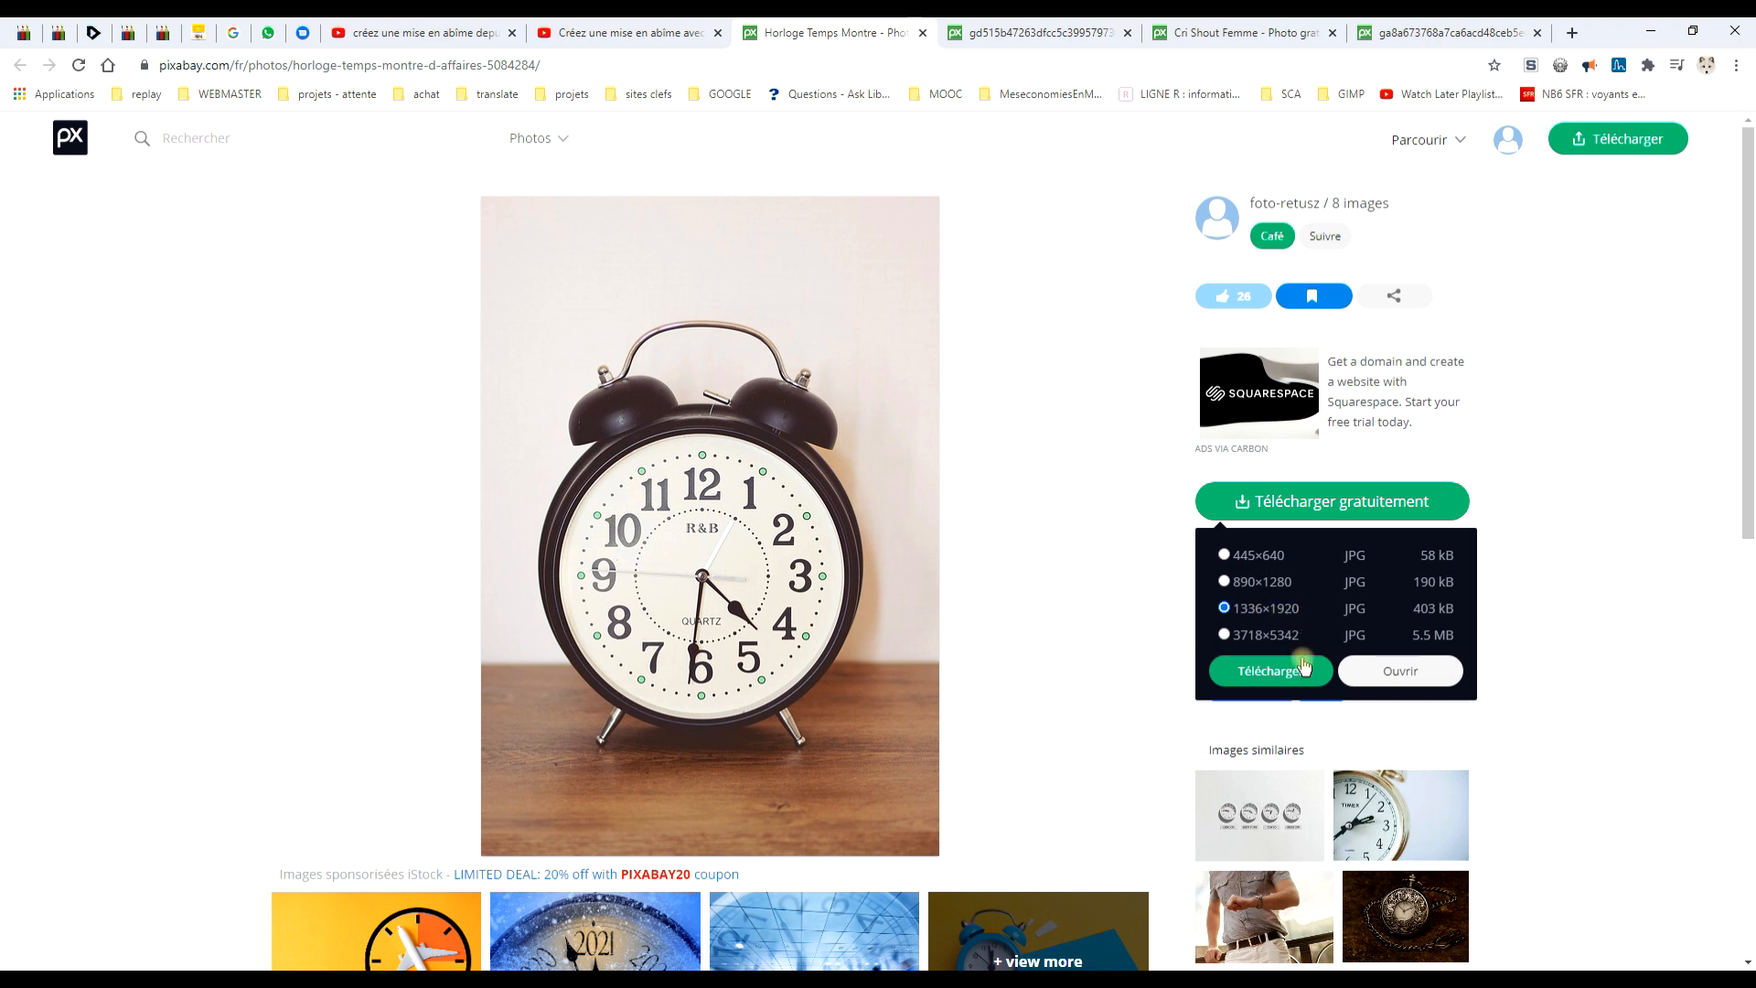
pyautogui.click(1029, 37)
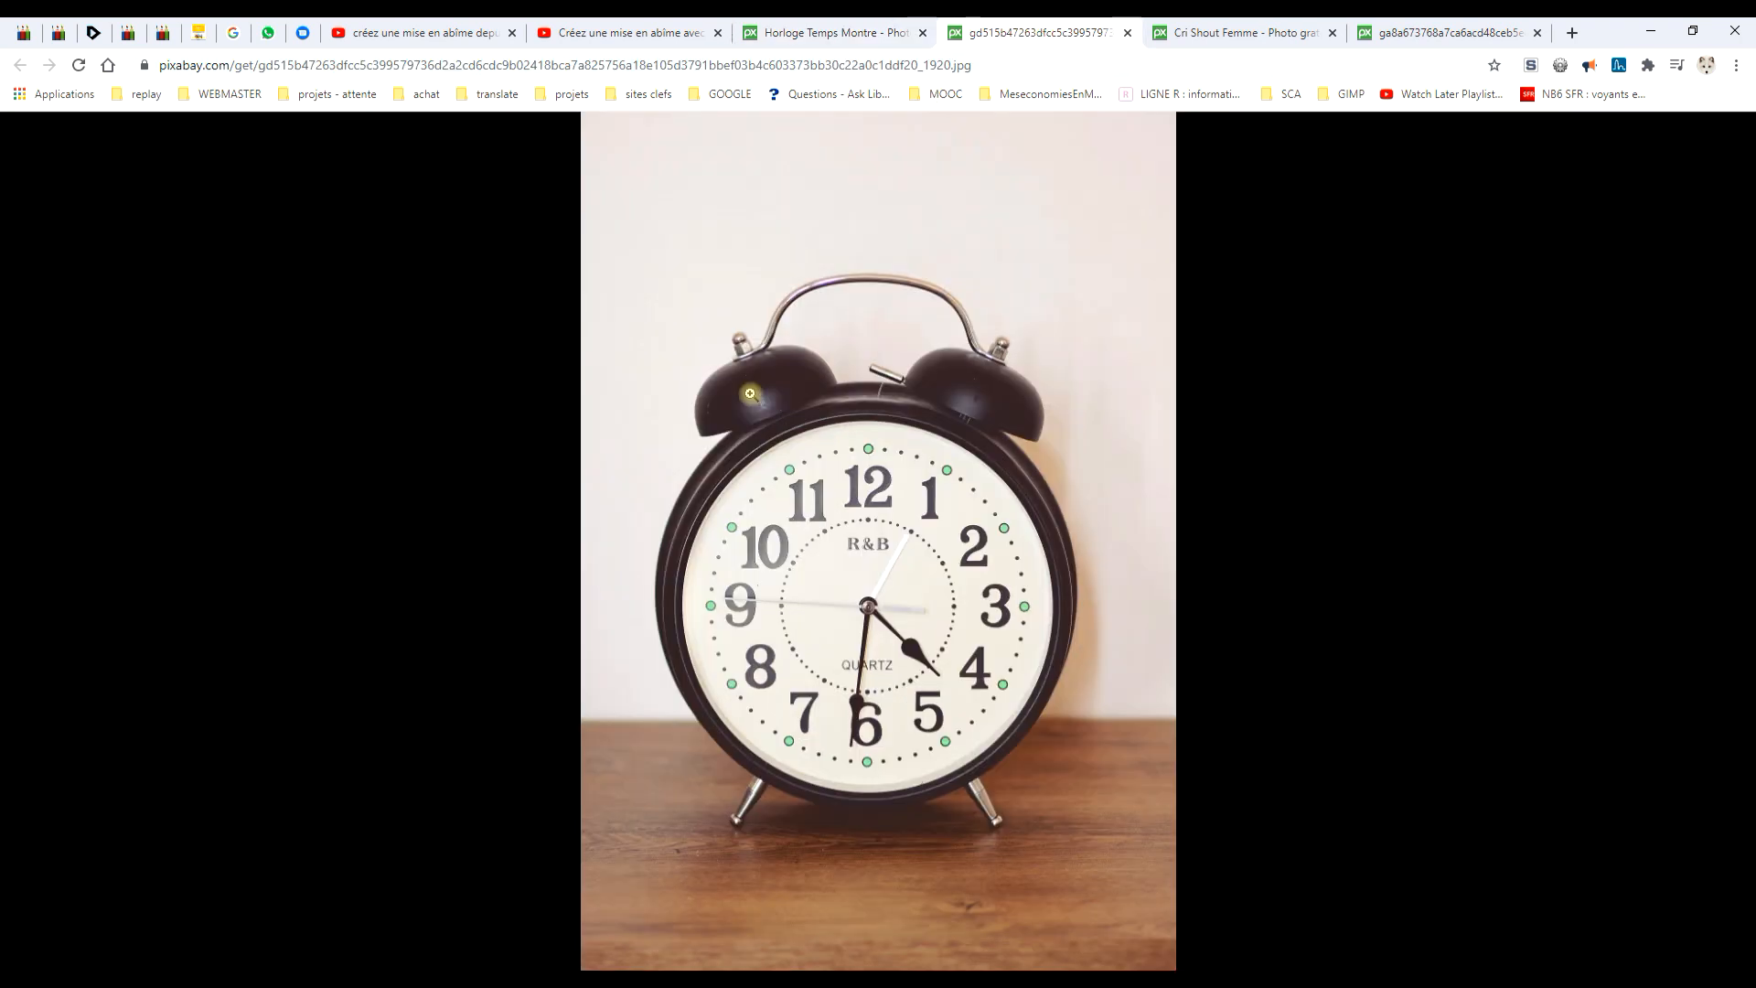
pyautogui.rightClick(809, 231)
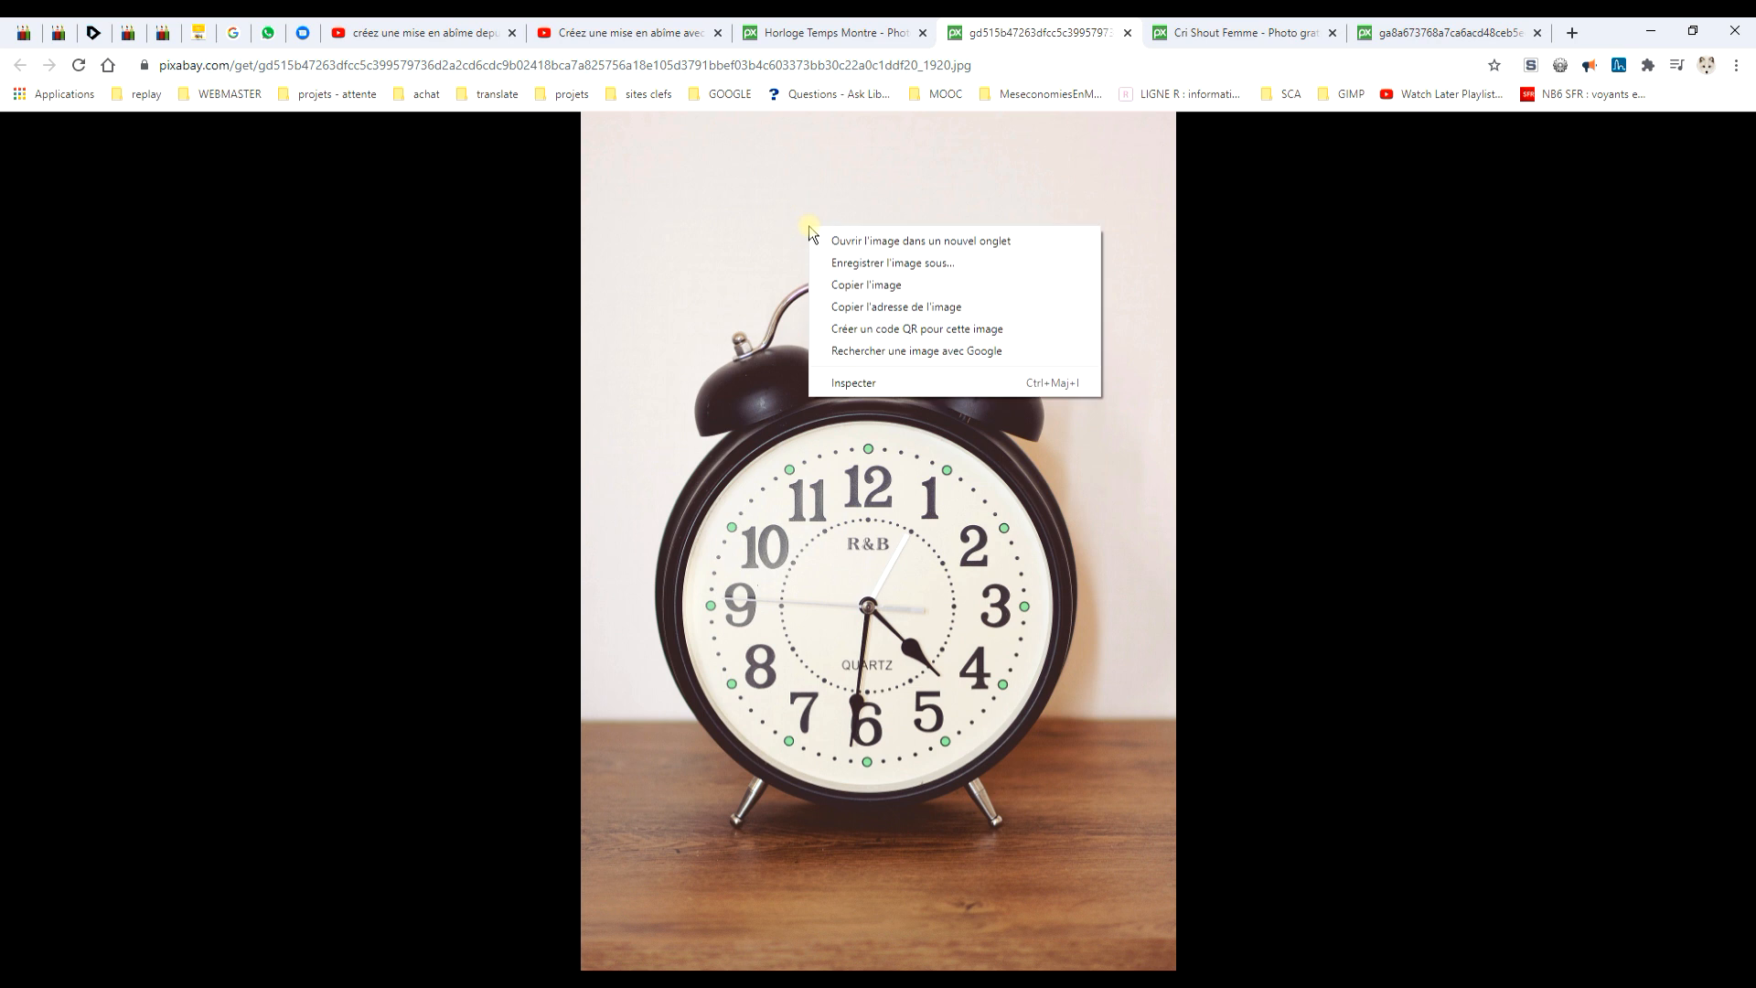
pyautogui.click(884, 286)
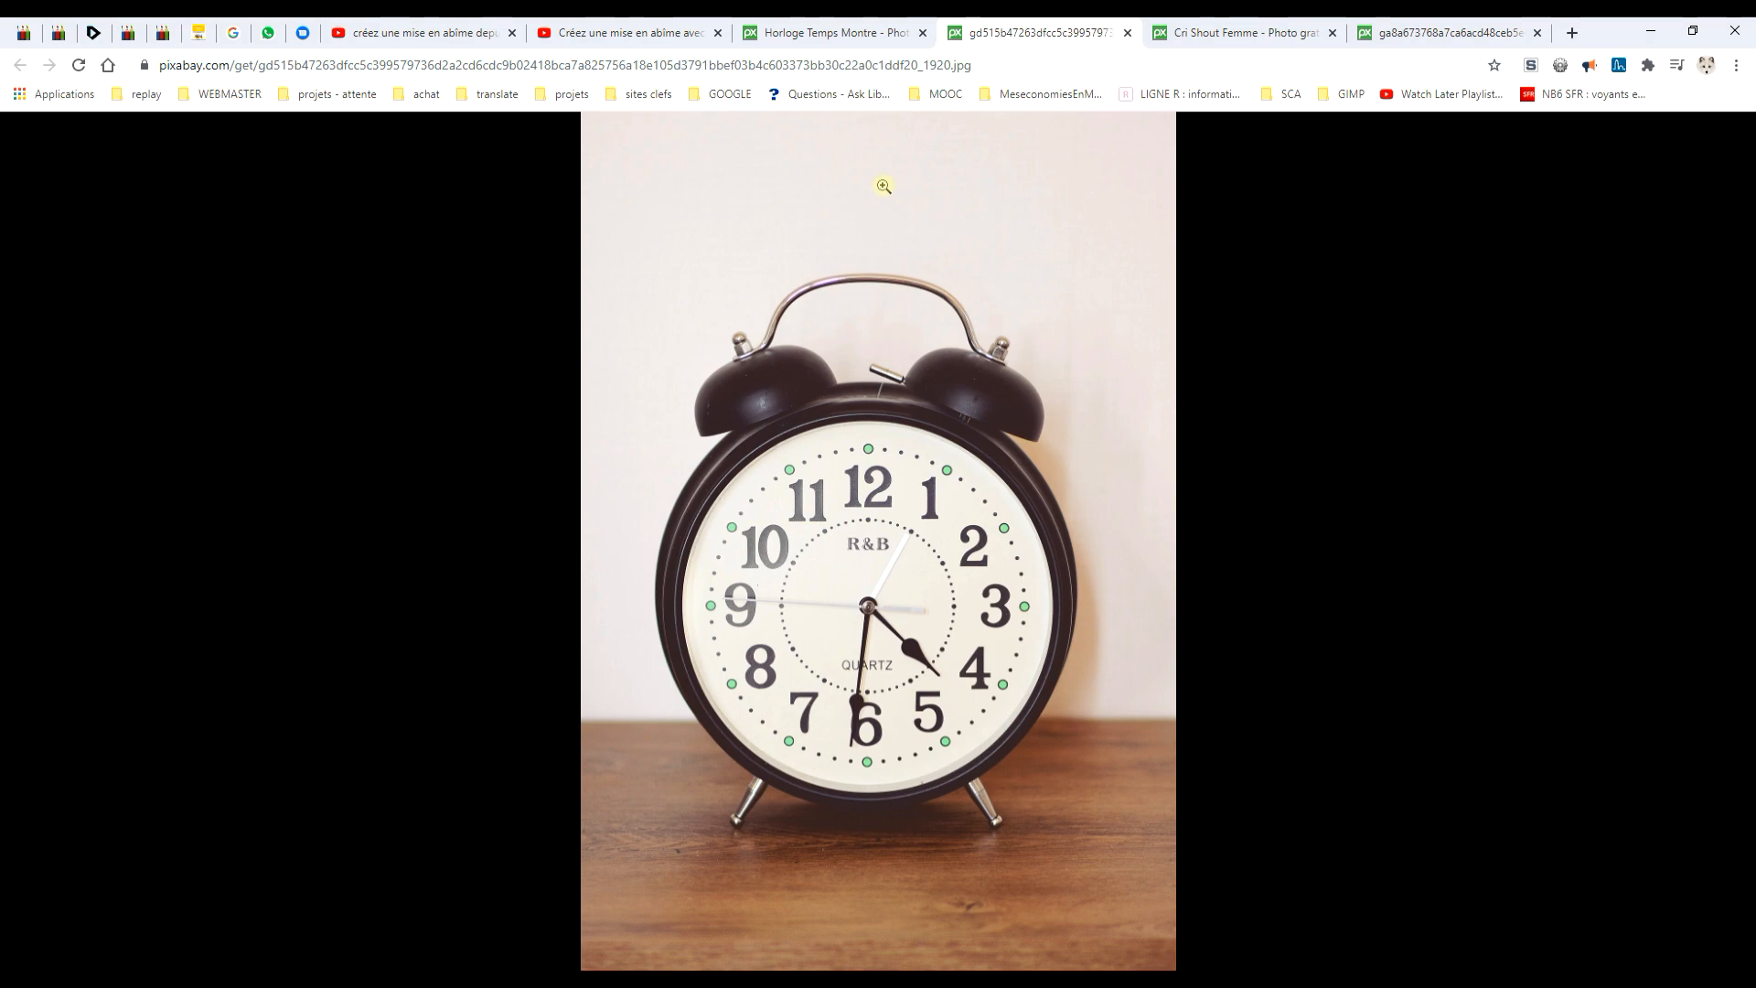
# Switch to GIMP, paste the clock photo as a new layer and move it up until the whole dial fits inside the canvas
pyautogui.hotkey('alt', 'Tab')
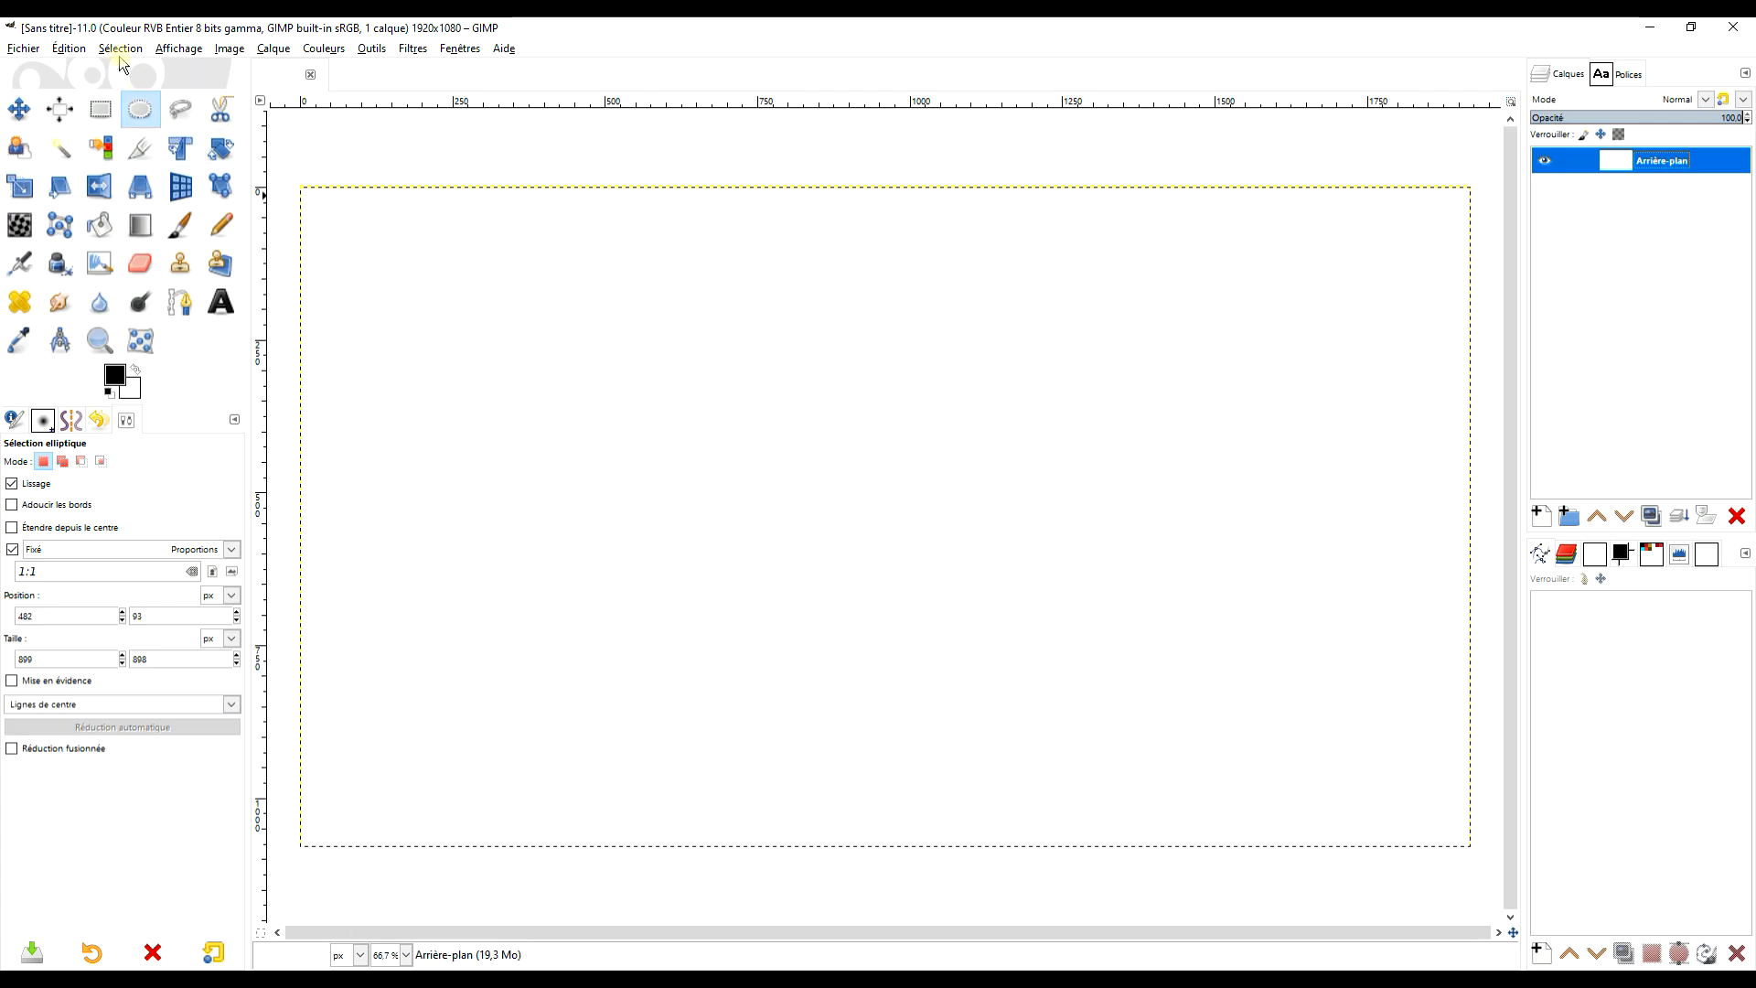
pyautogui.click(68, 48)
pyautogui.moveTo(144, 268)
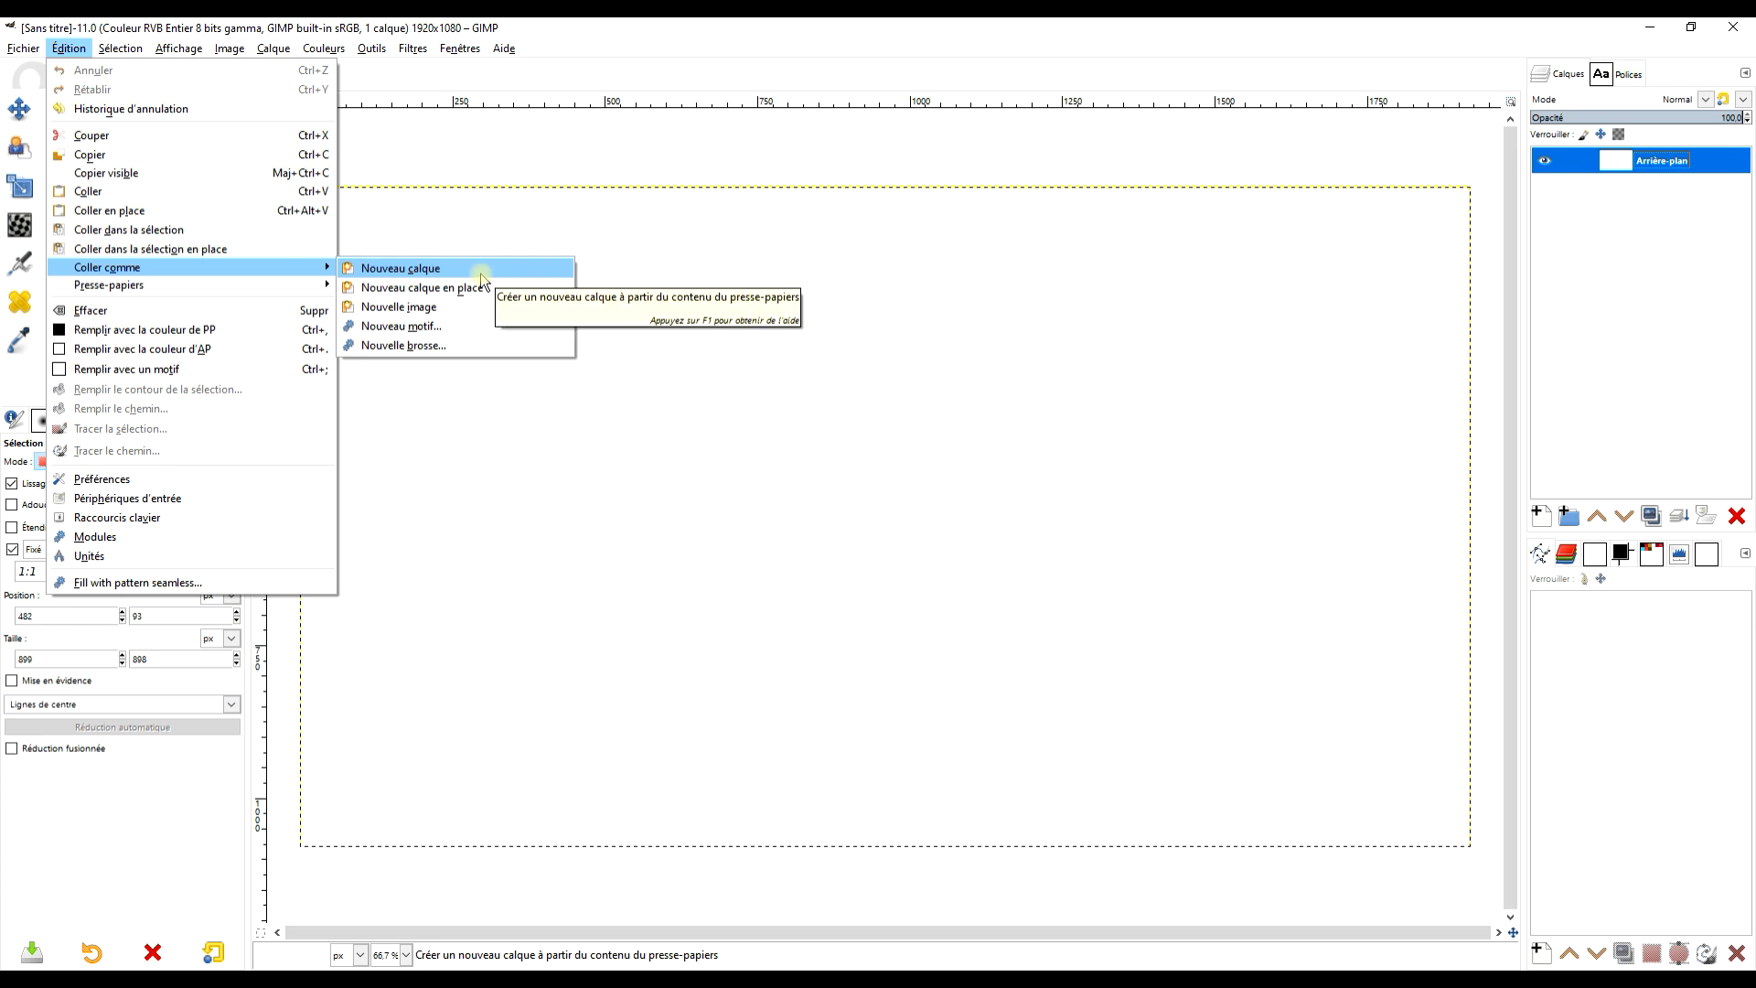
pyautogui.click(480, 271)
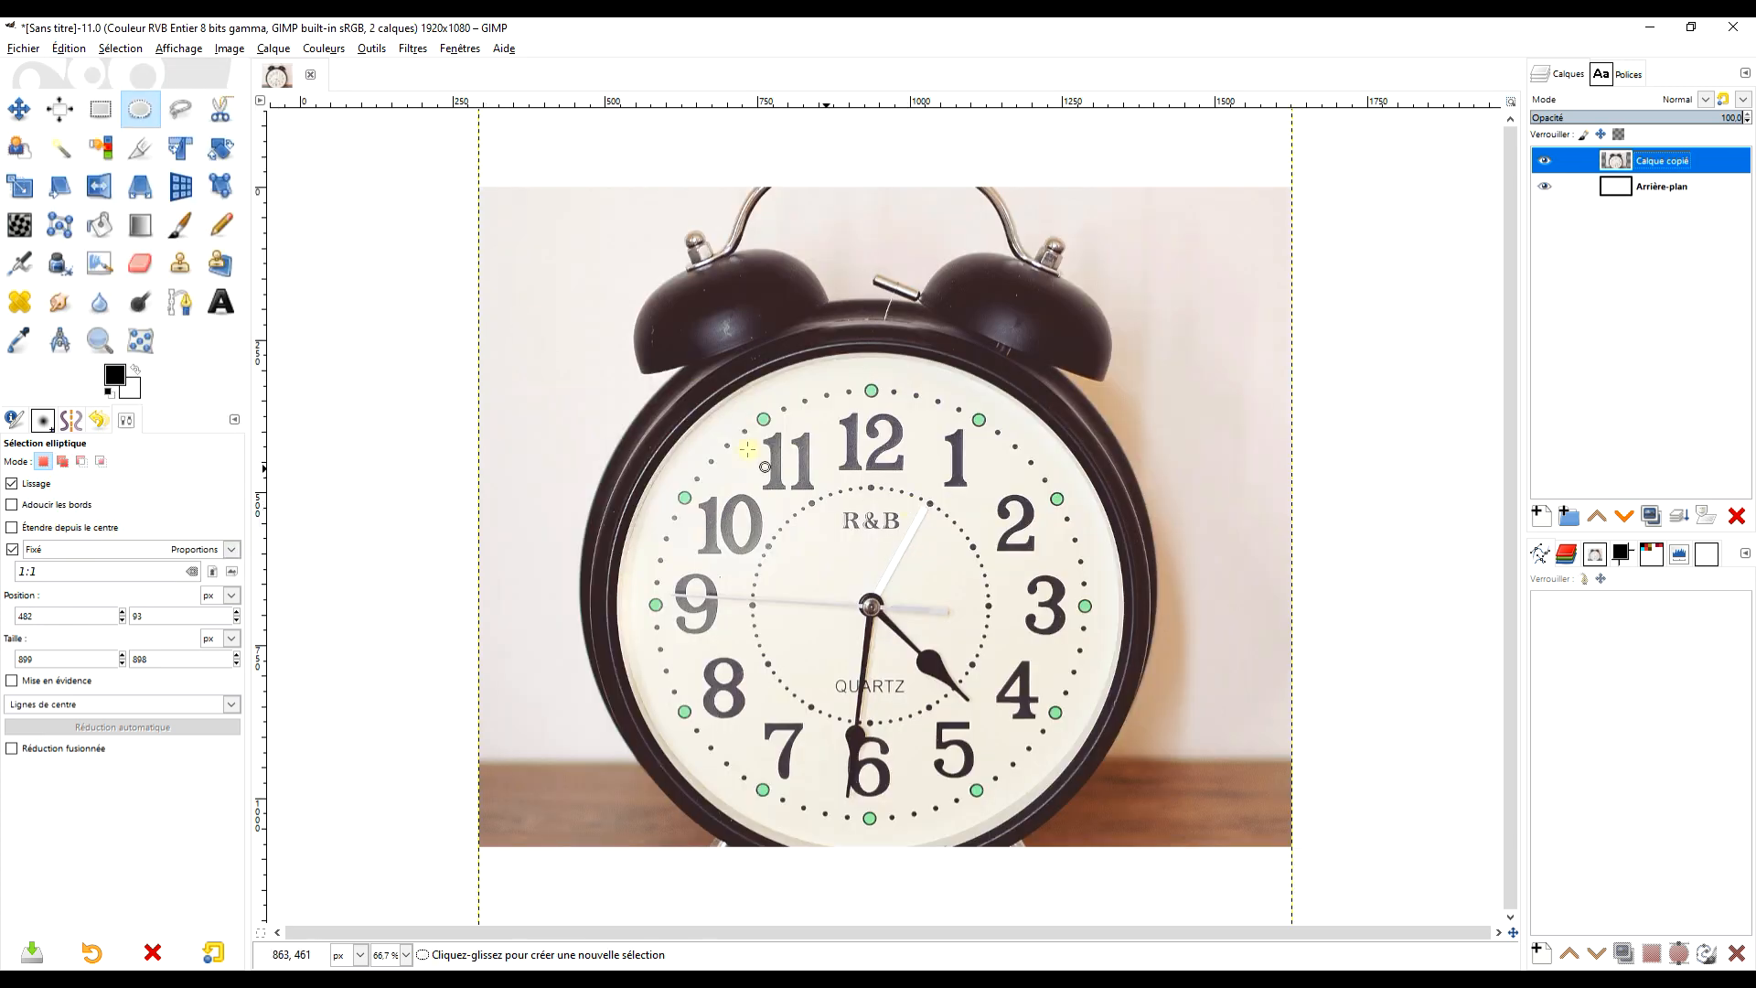
pyautogui.click(18, 108)
pyautogui.moveTo(998, 623); pyautogui.dragTo(1004, 517)
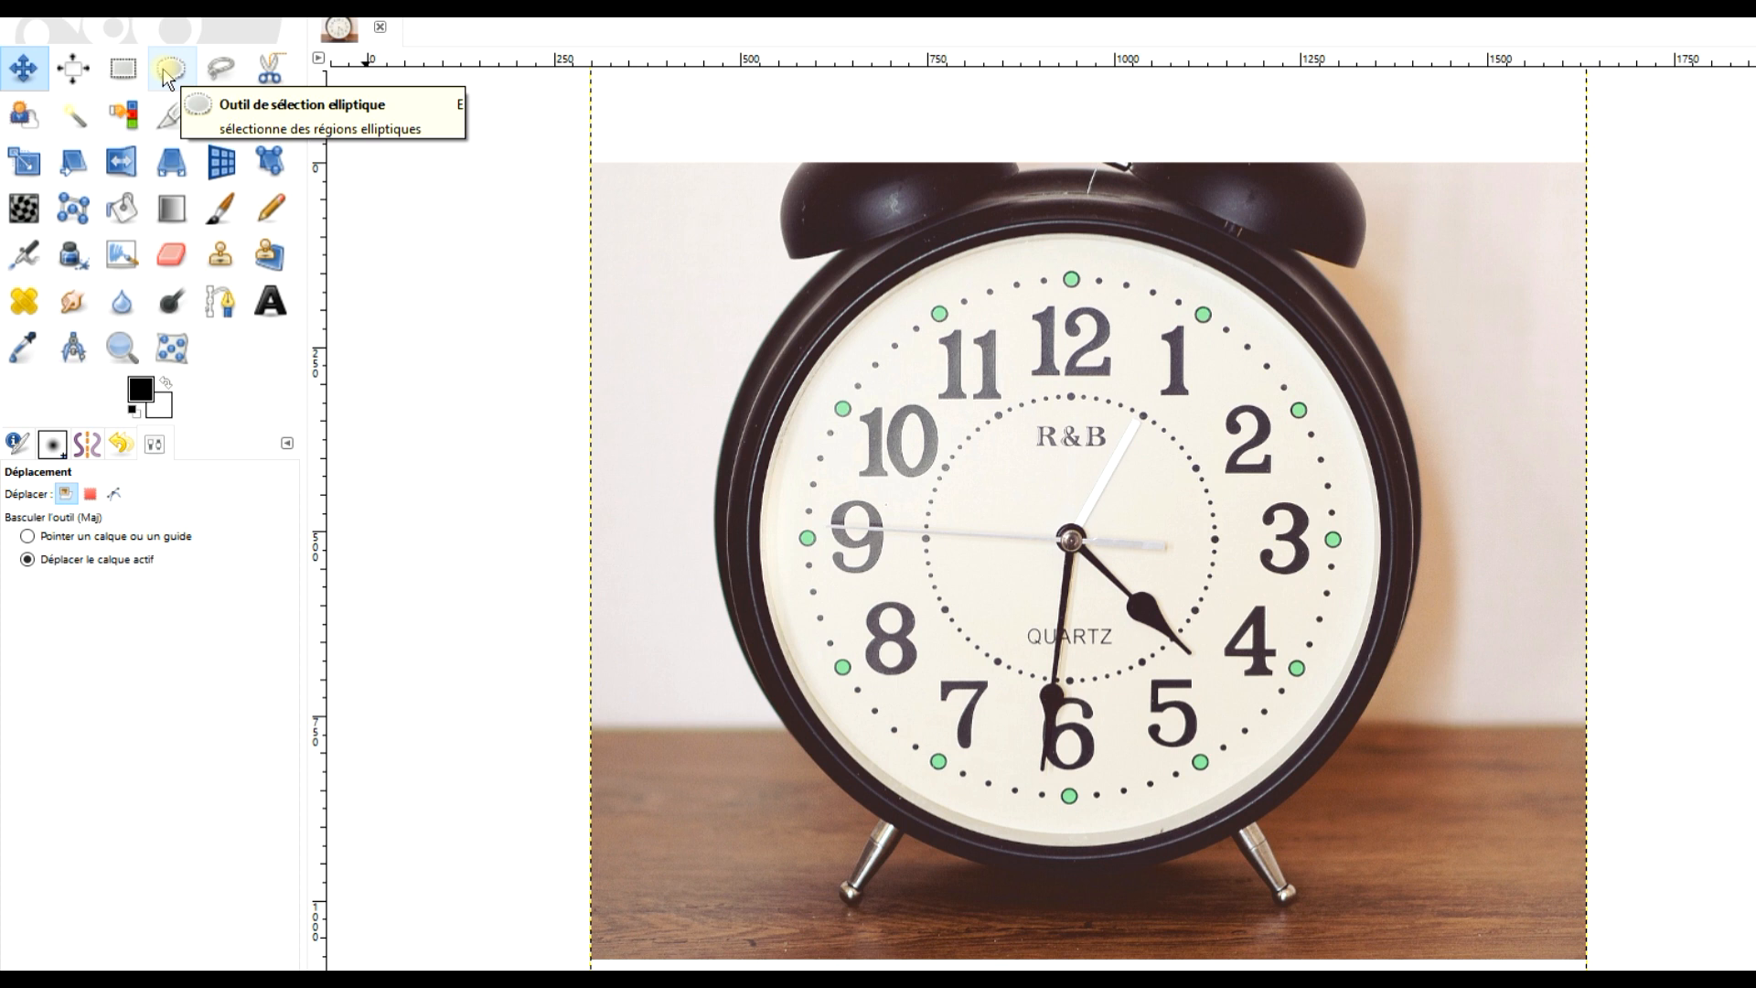
# Draw a 1:1 elliptical selection around the clock dial, 895 × 895 px at position 496, 60, following its black rim
pyautogui.click(147, 103)
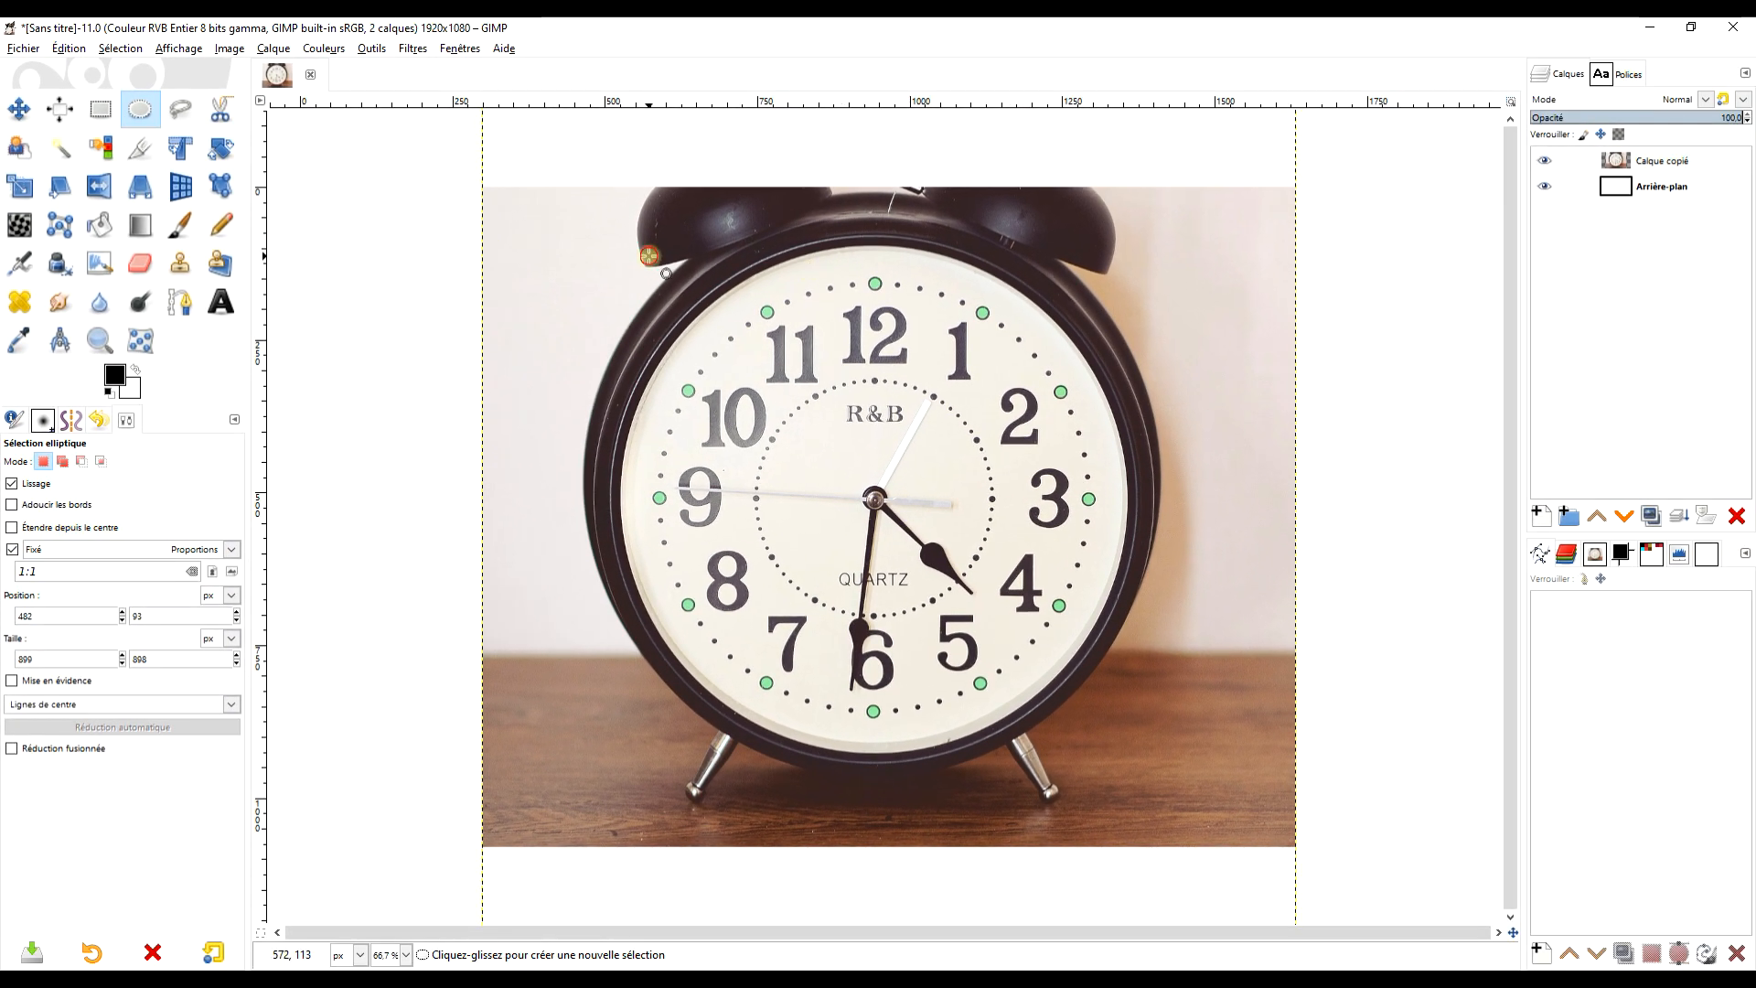
pyautogui.moveTo(689, 255); pyautogui.dragTo(1154, 813)
pyautogui.moveTo(924, 537); pyautogui.dragTo(888, 519)
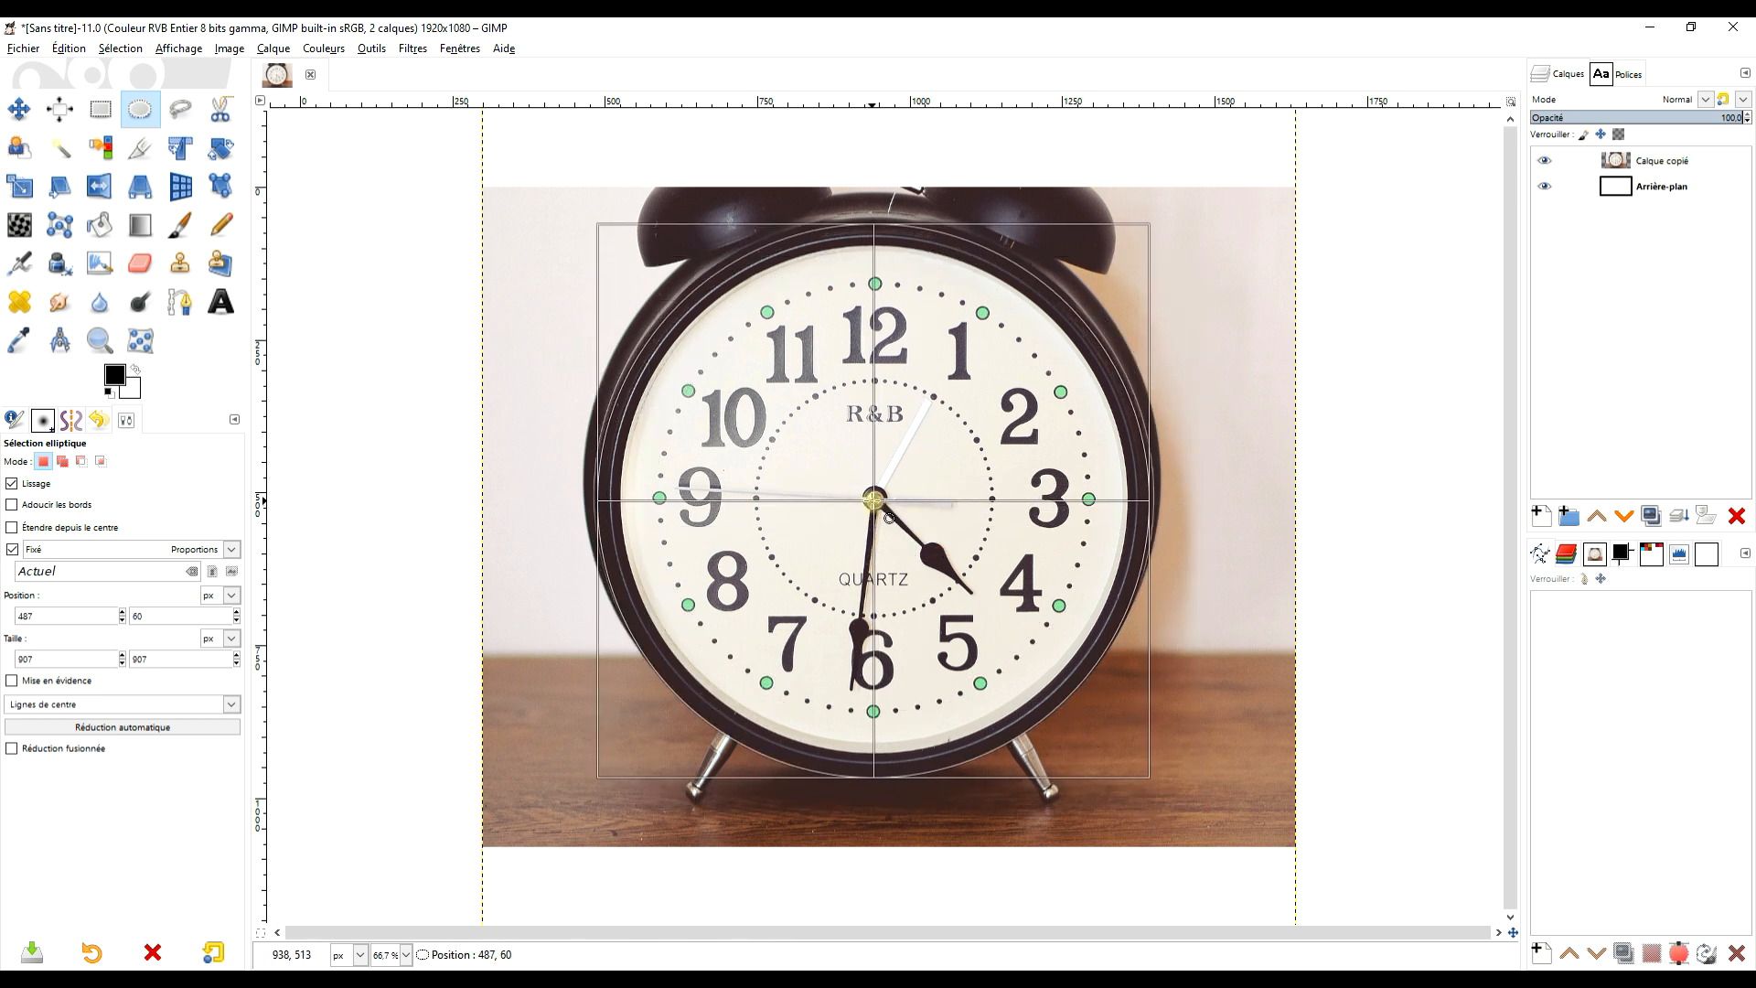
pyautogui.moveTo(871, 776); pyautogui.dragTo(871, 758)
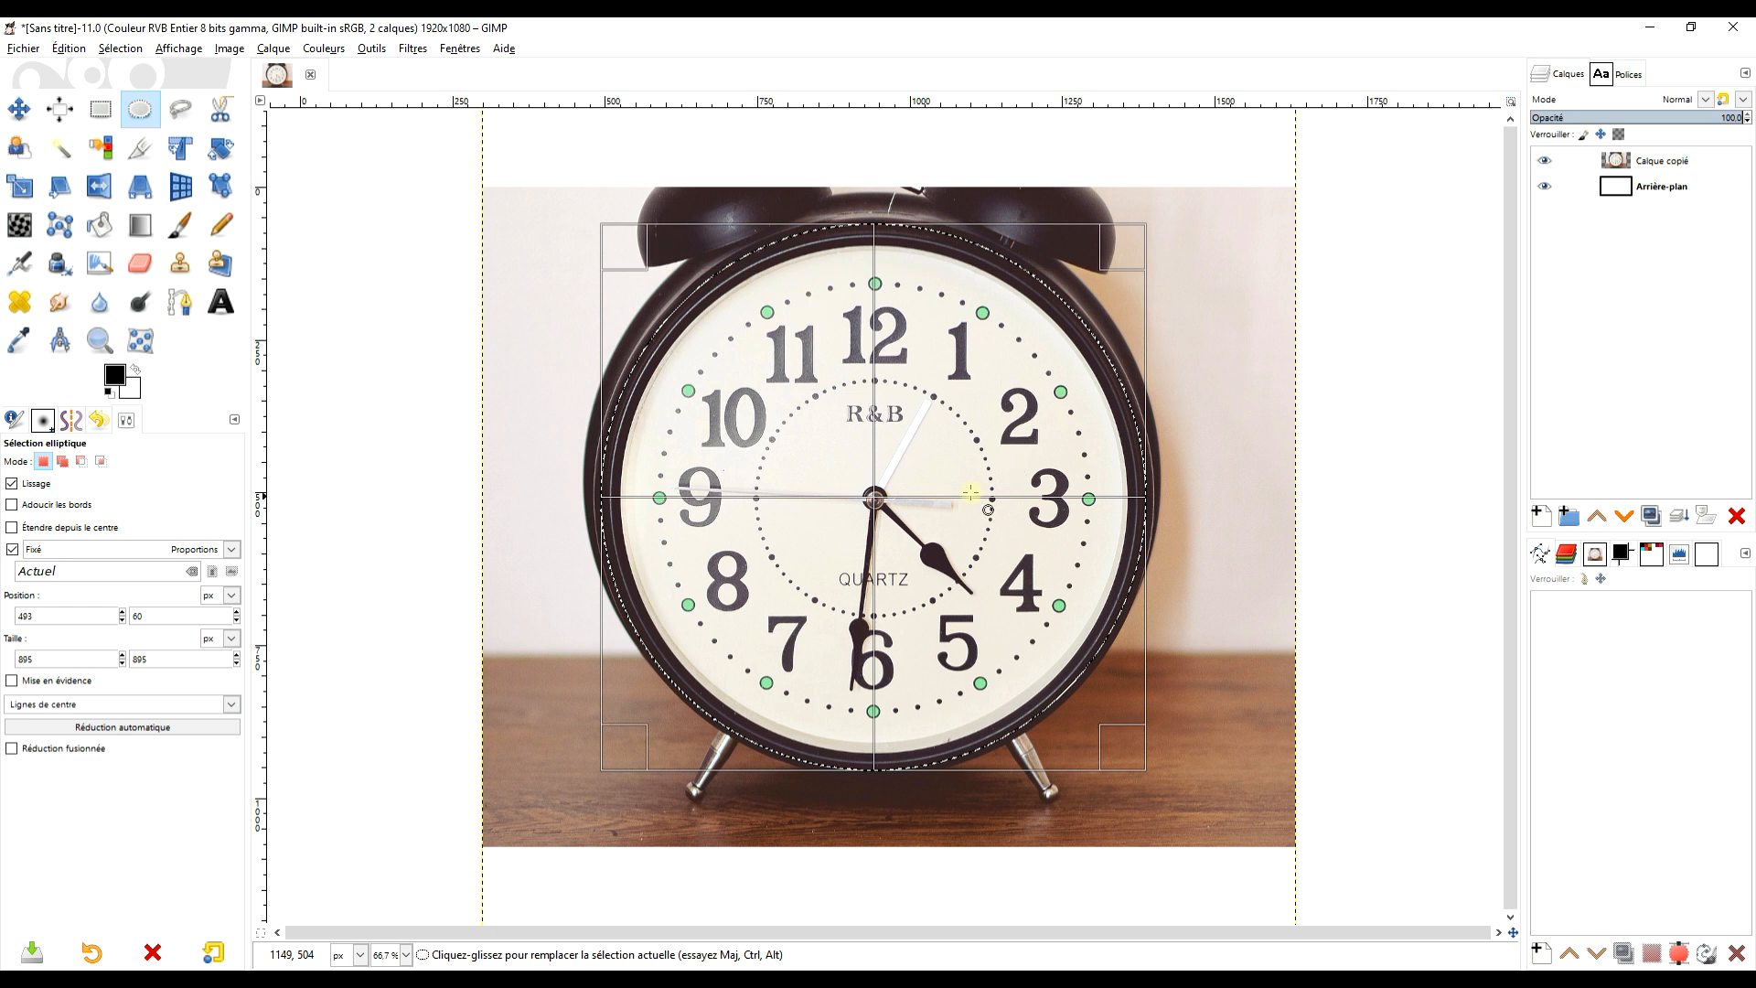
pyautogui.moveTo(890, 517); pyautogui.dragTo(892, 514)
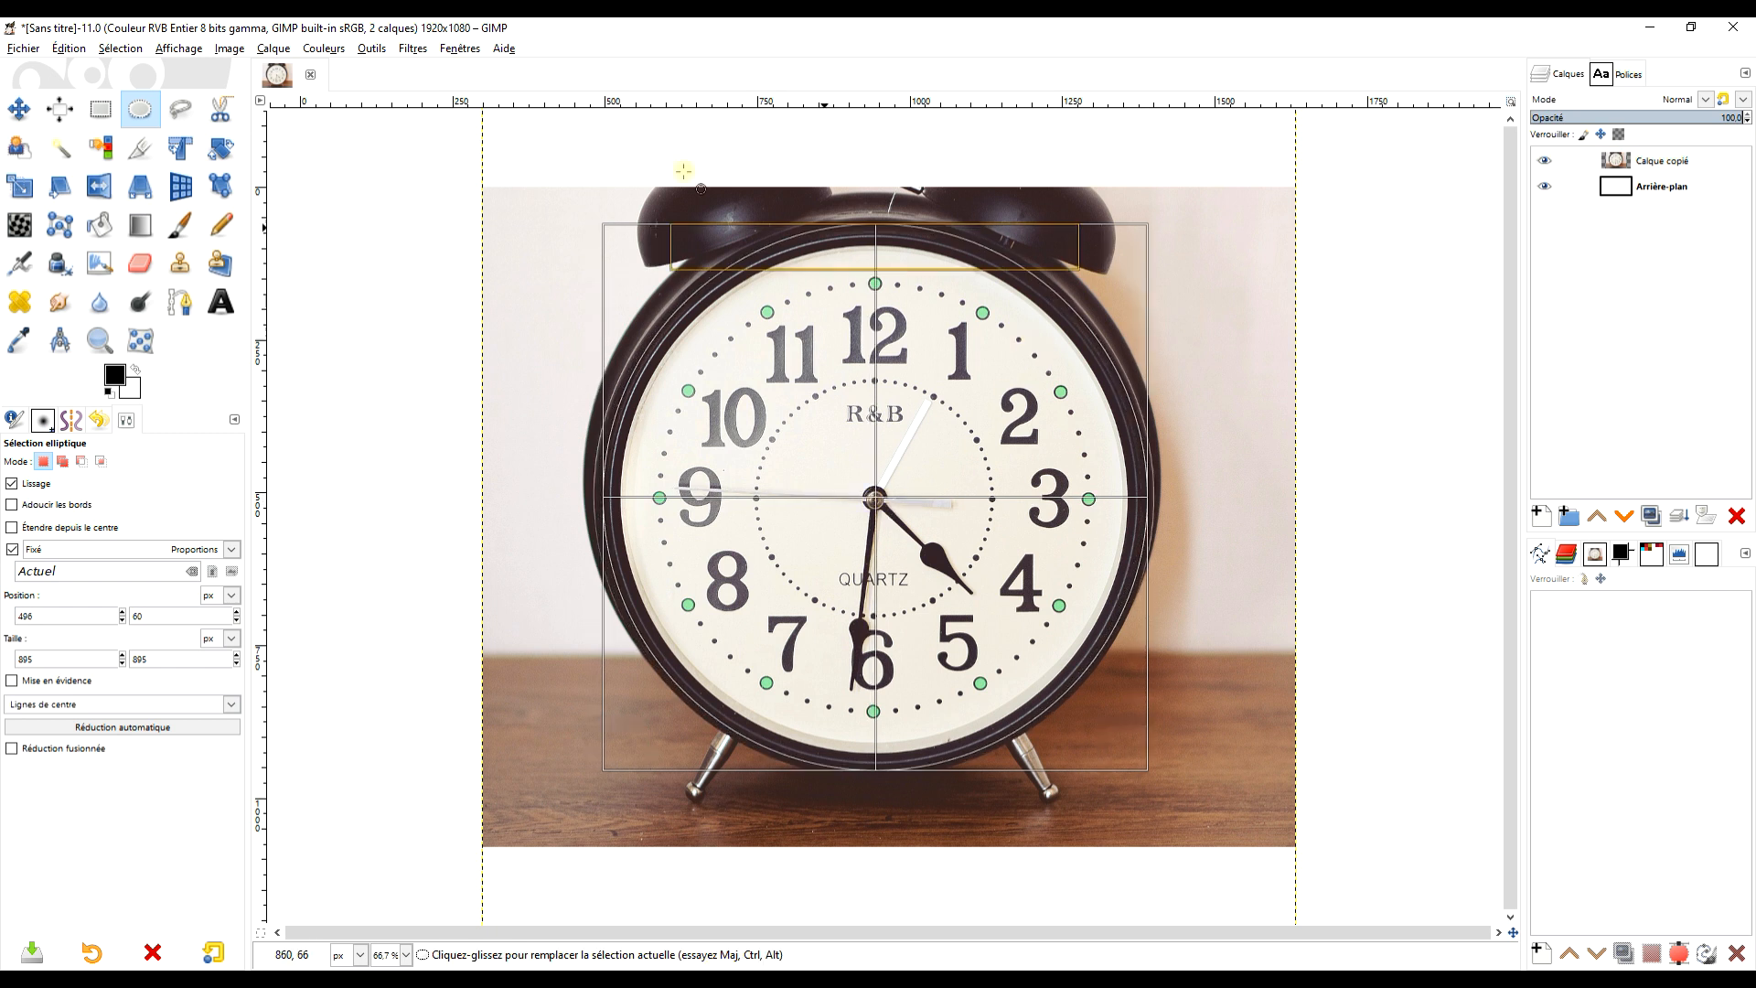
# Cut the selected dial out of the photo and paste it onto its own new layer
pyautogui.click(66, 49)
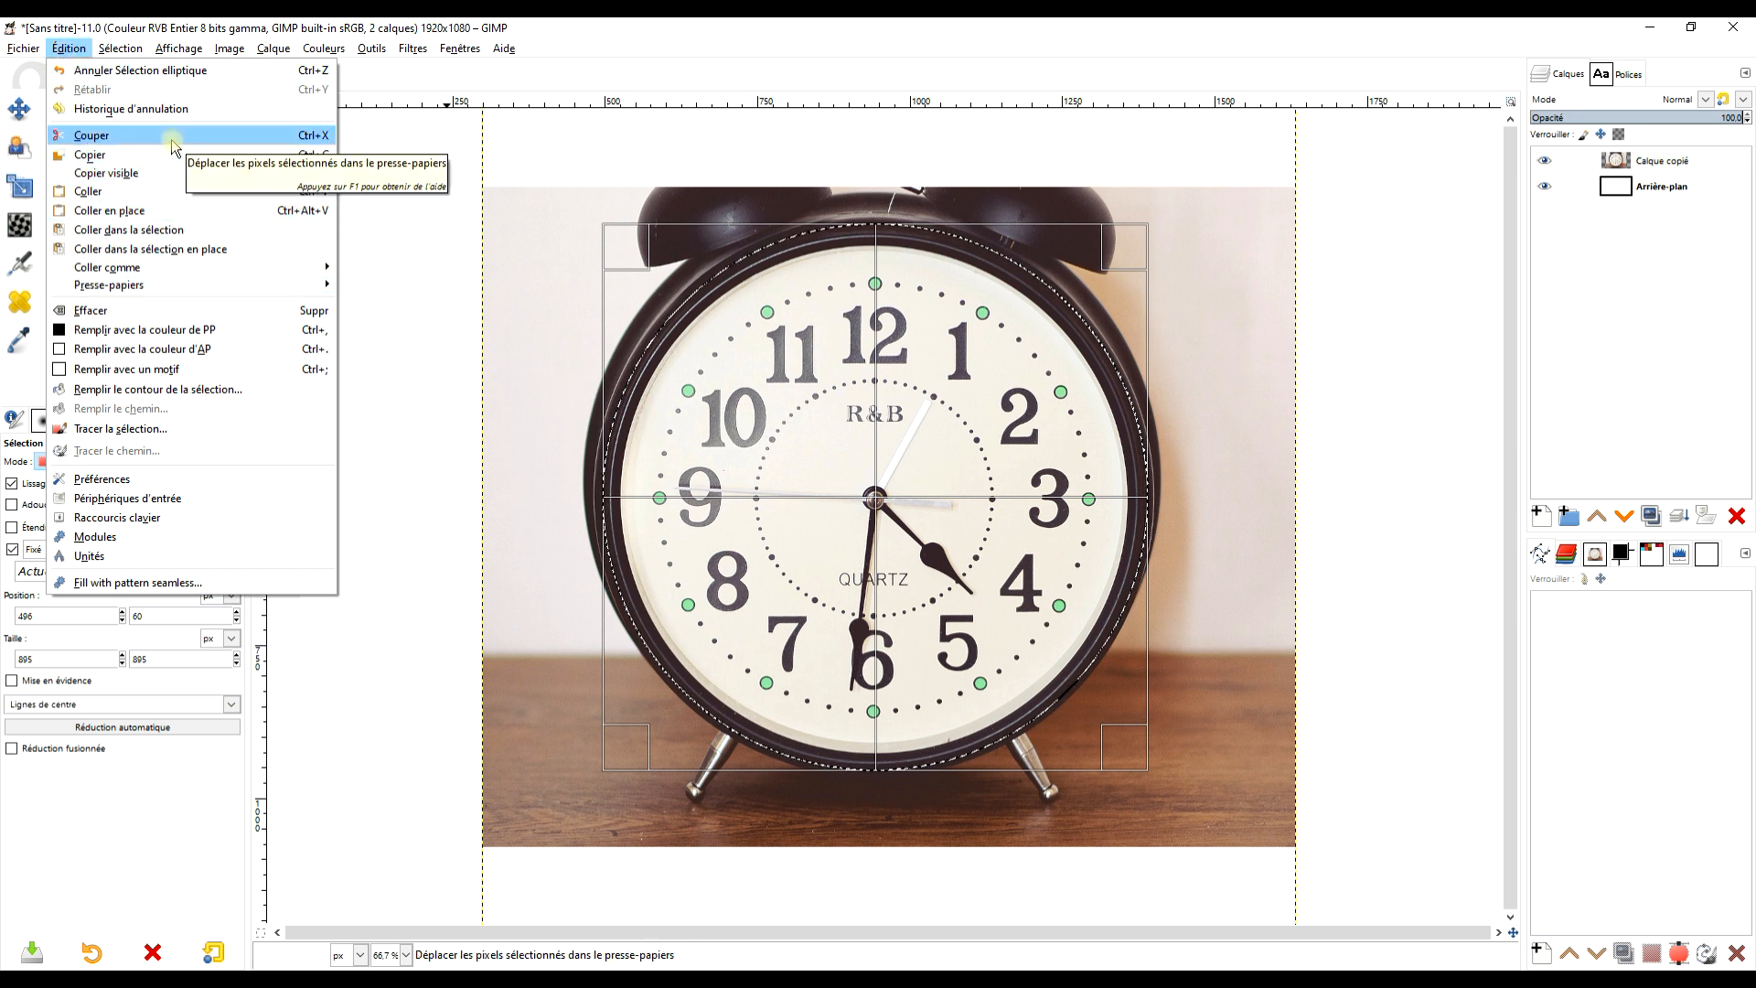
pyautogui.click(173, 147)
pyautogui.click(74, 47)
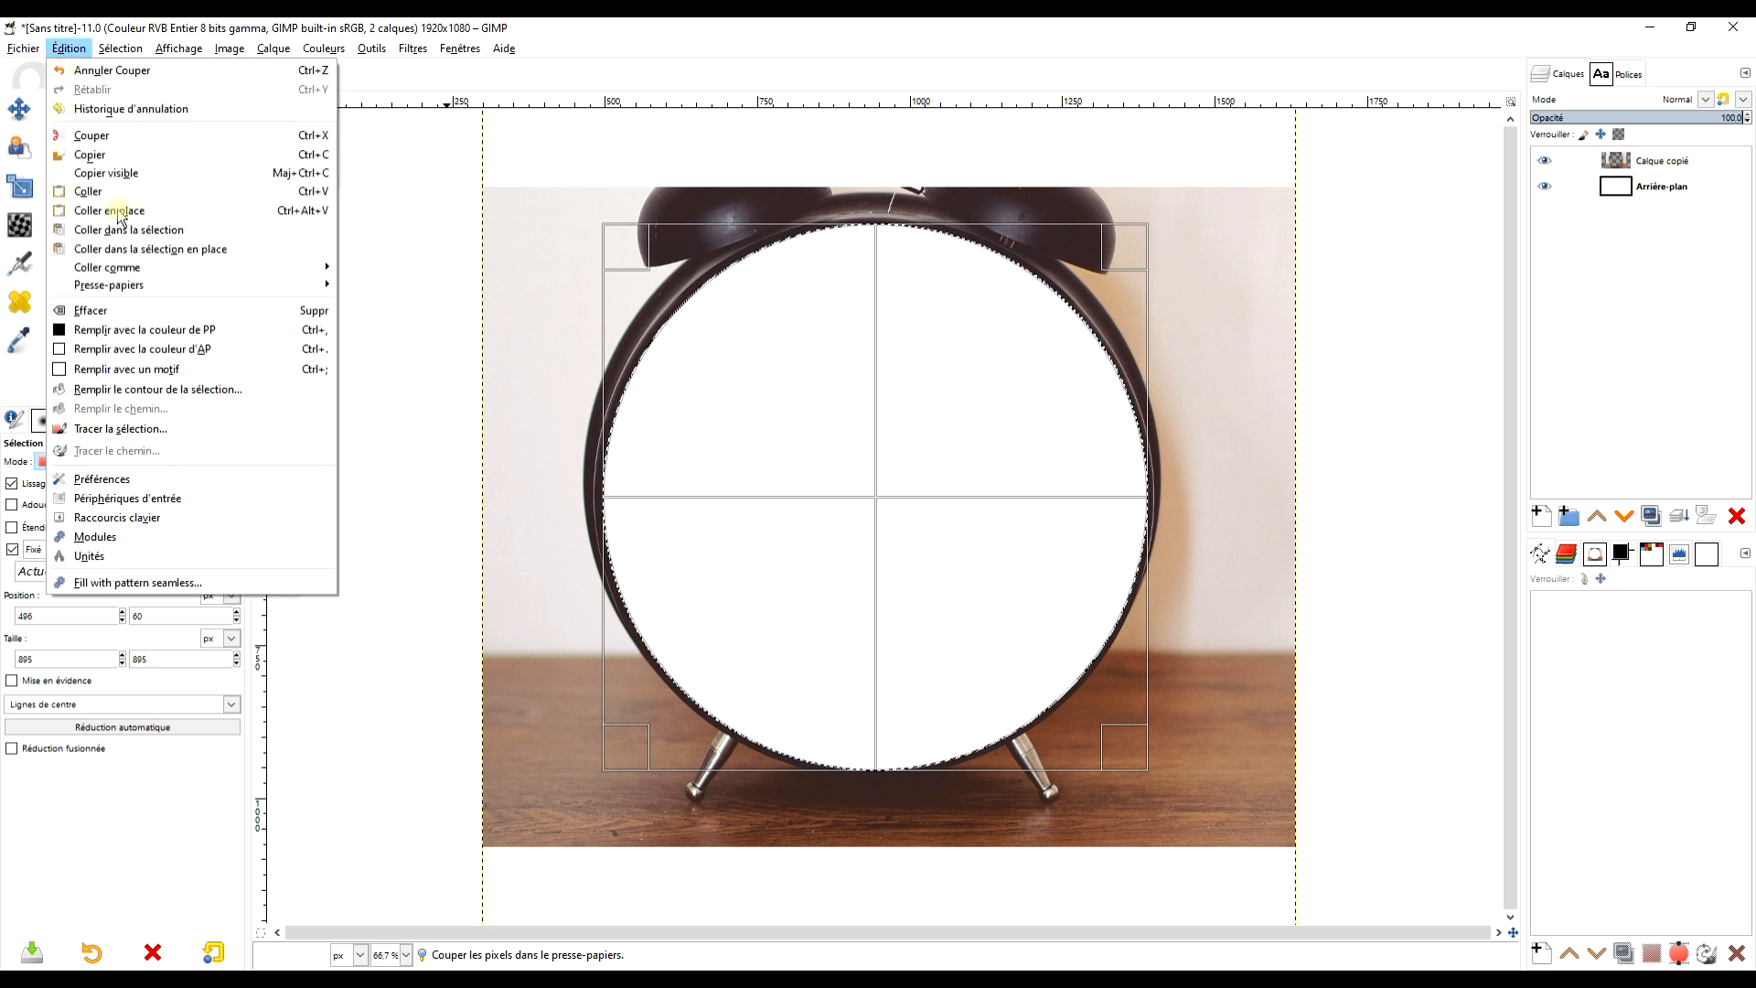
pyautogui.click(175, 198)
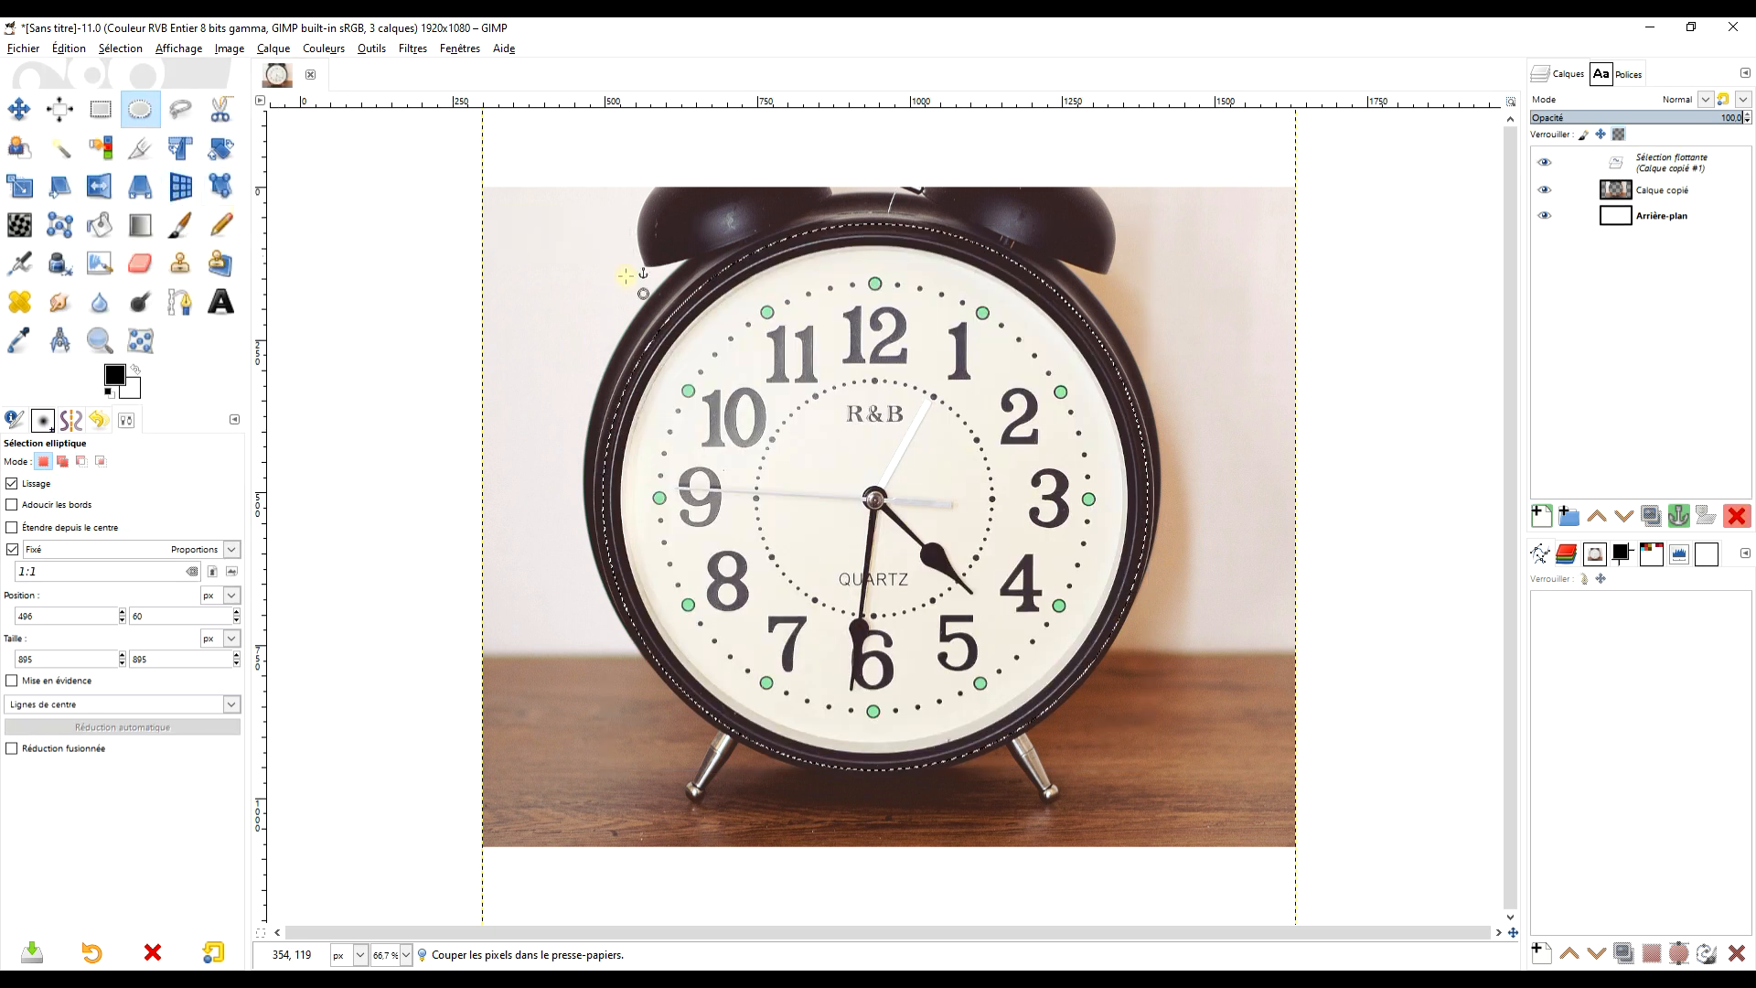
pyautogui.click(1544, 162)
pyautogui.click(1544, 162)
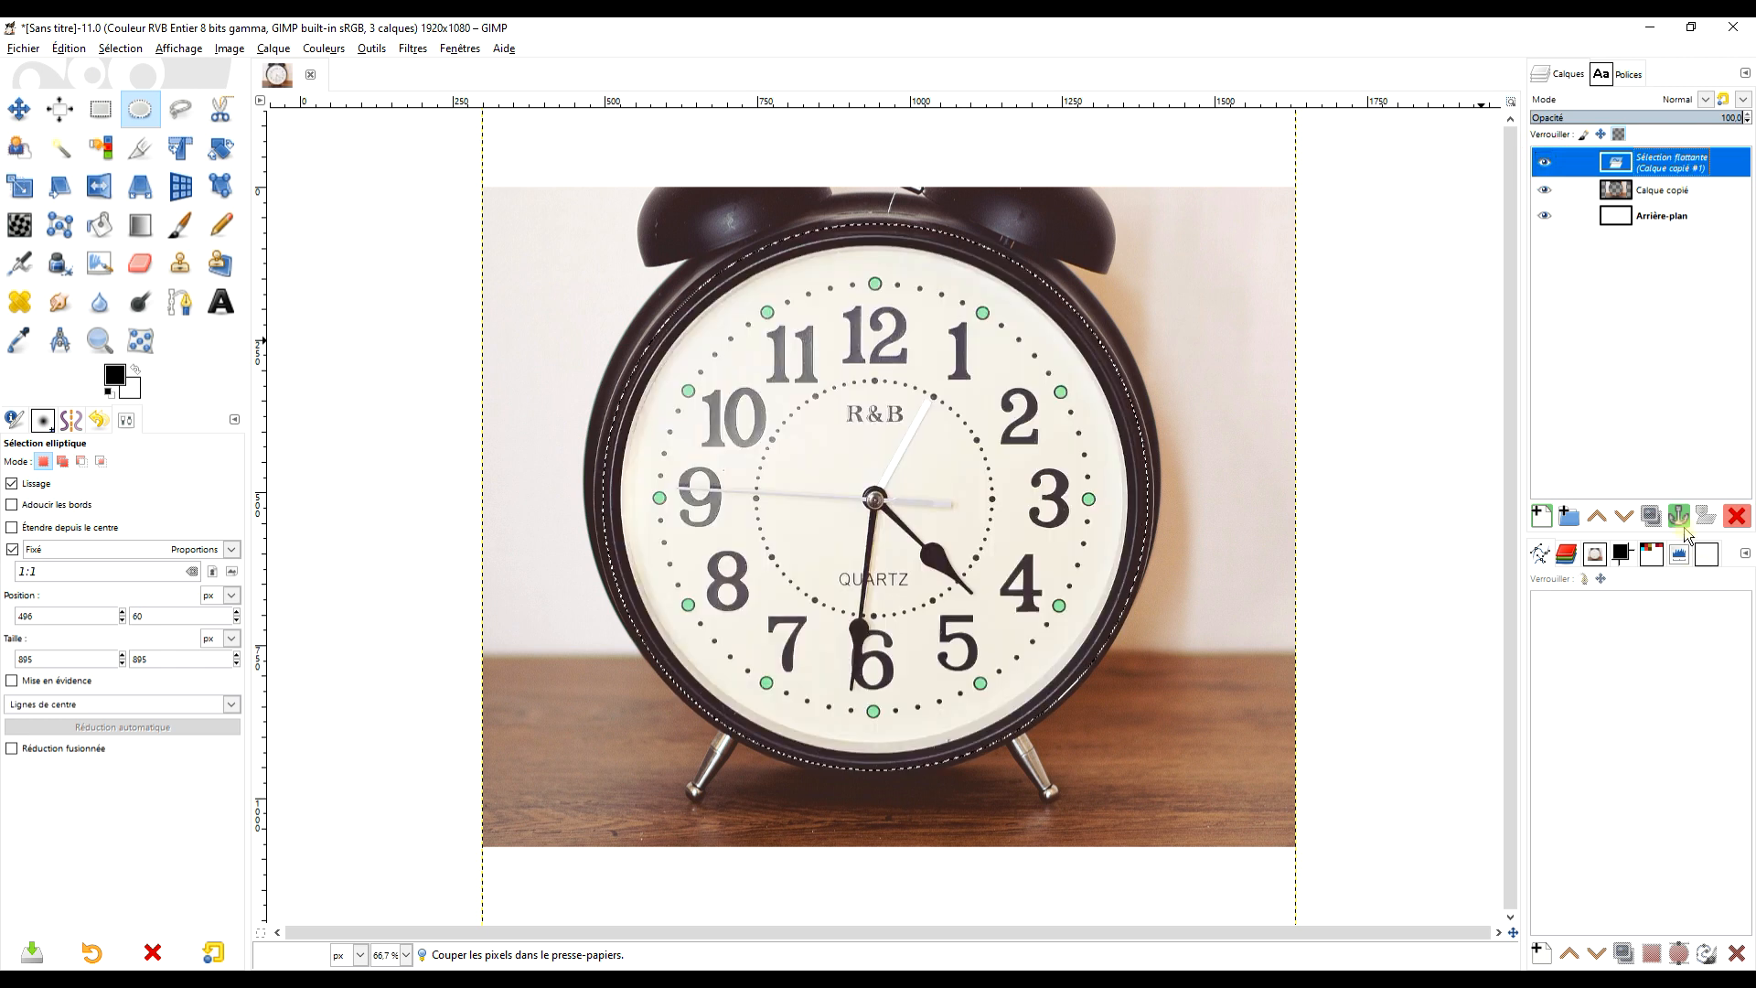
pyautogui.click(1542, 516)
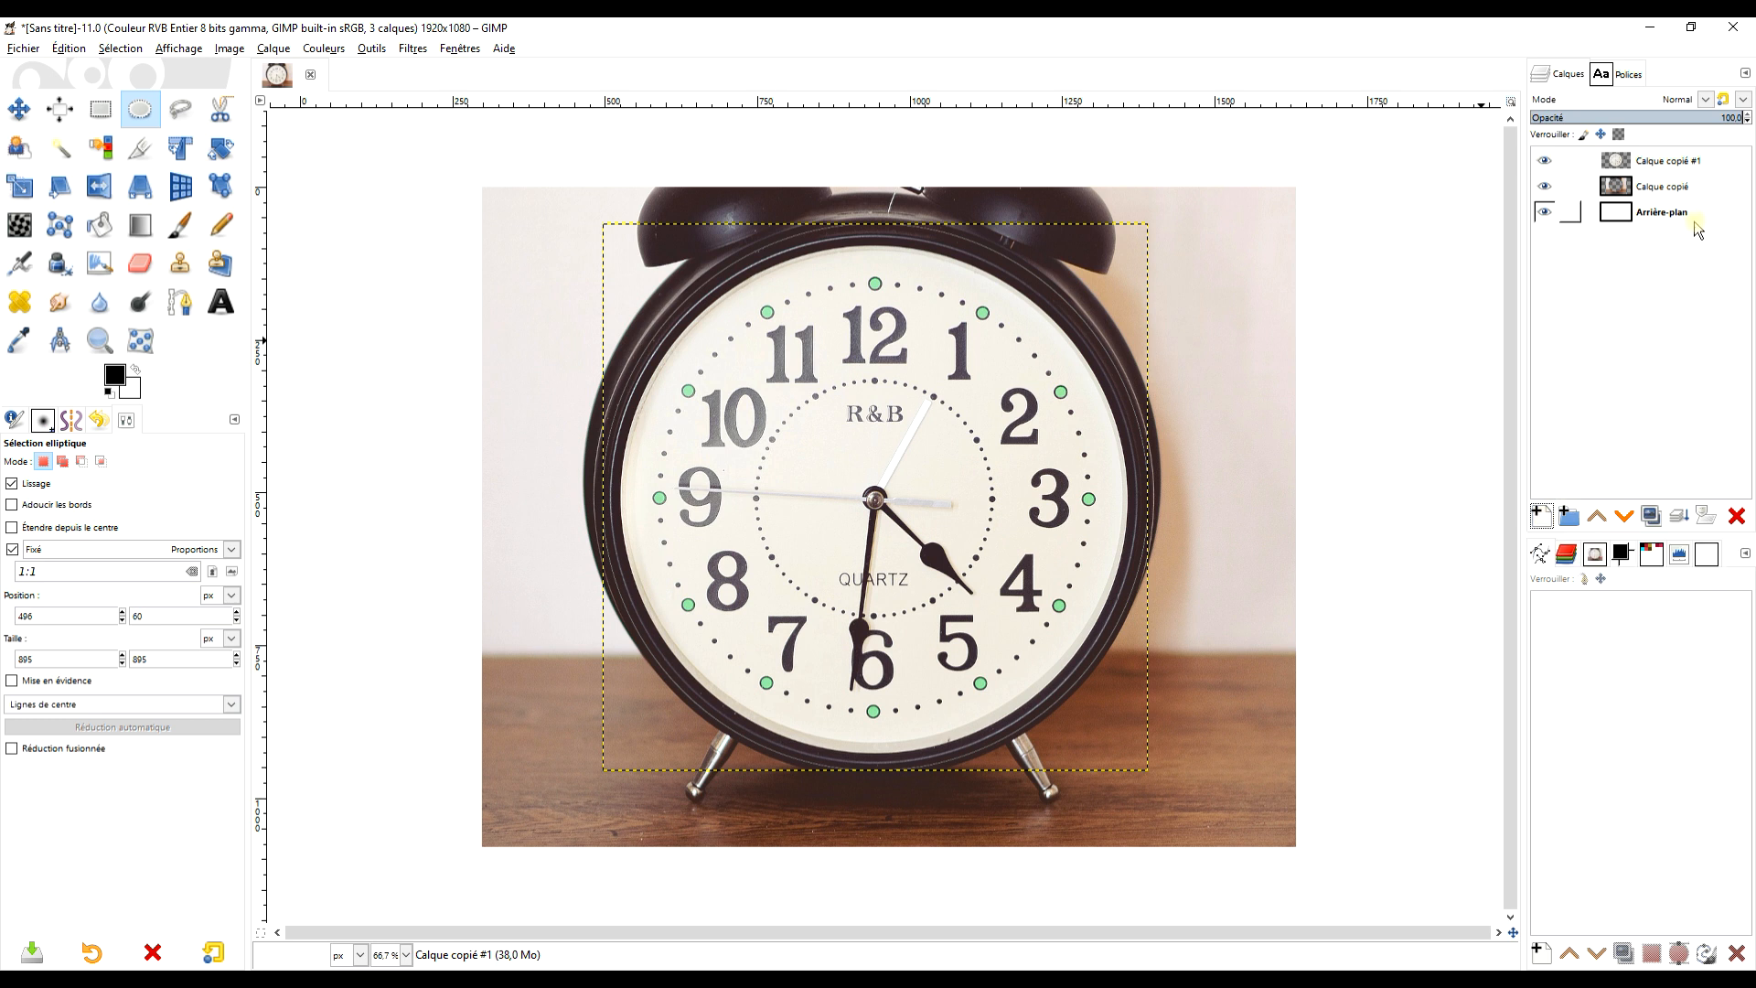
# Delete the remaining clock photo layer, Calque copié, located between the dial and the background
pyautogui.click(1677, 189)
pyautogui.click(1545, 186)
pyautogui.click(1545, 187)
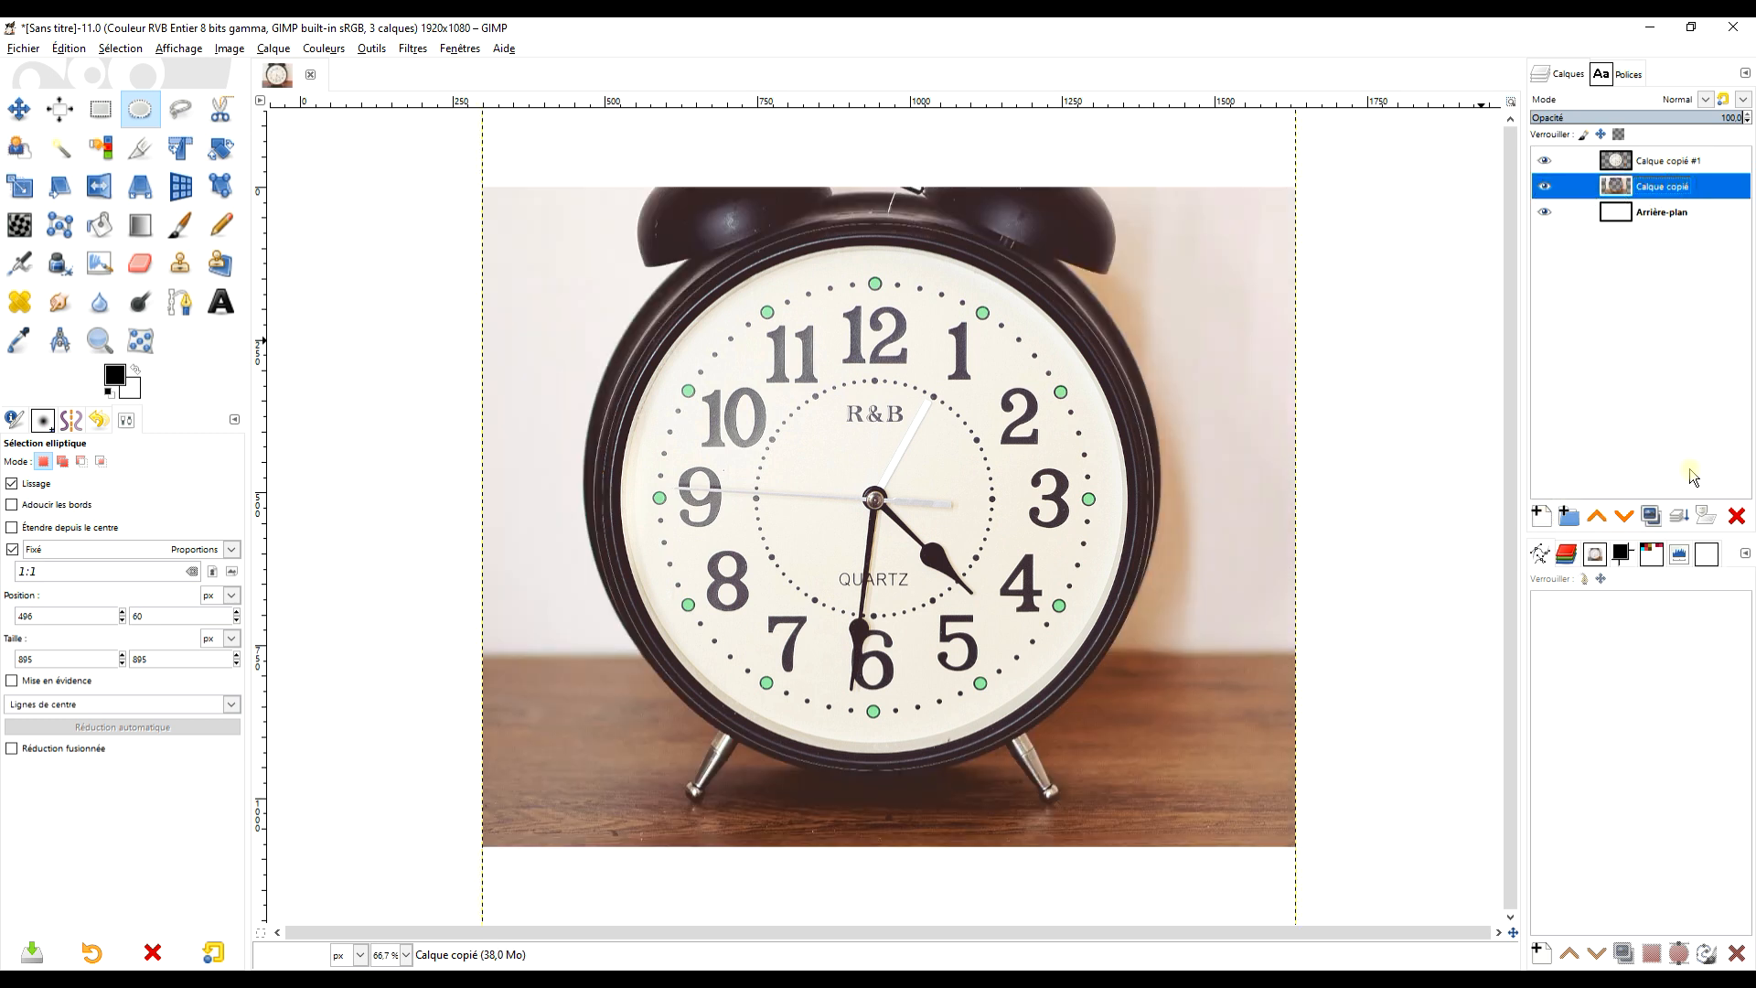
pyautogui.click(1740, 519)
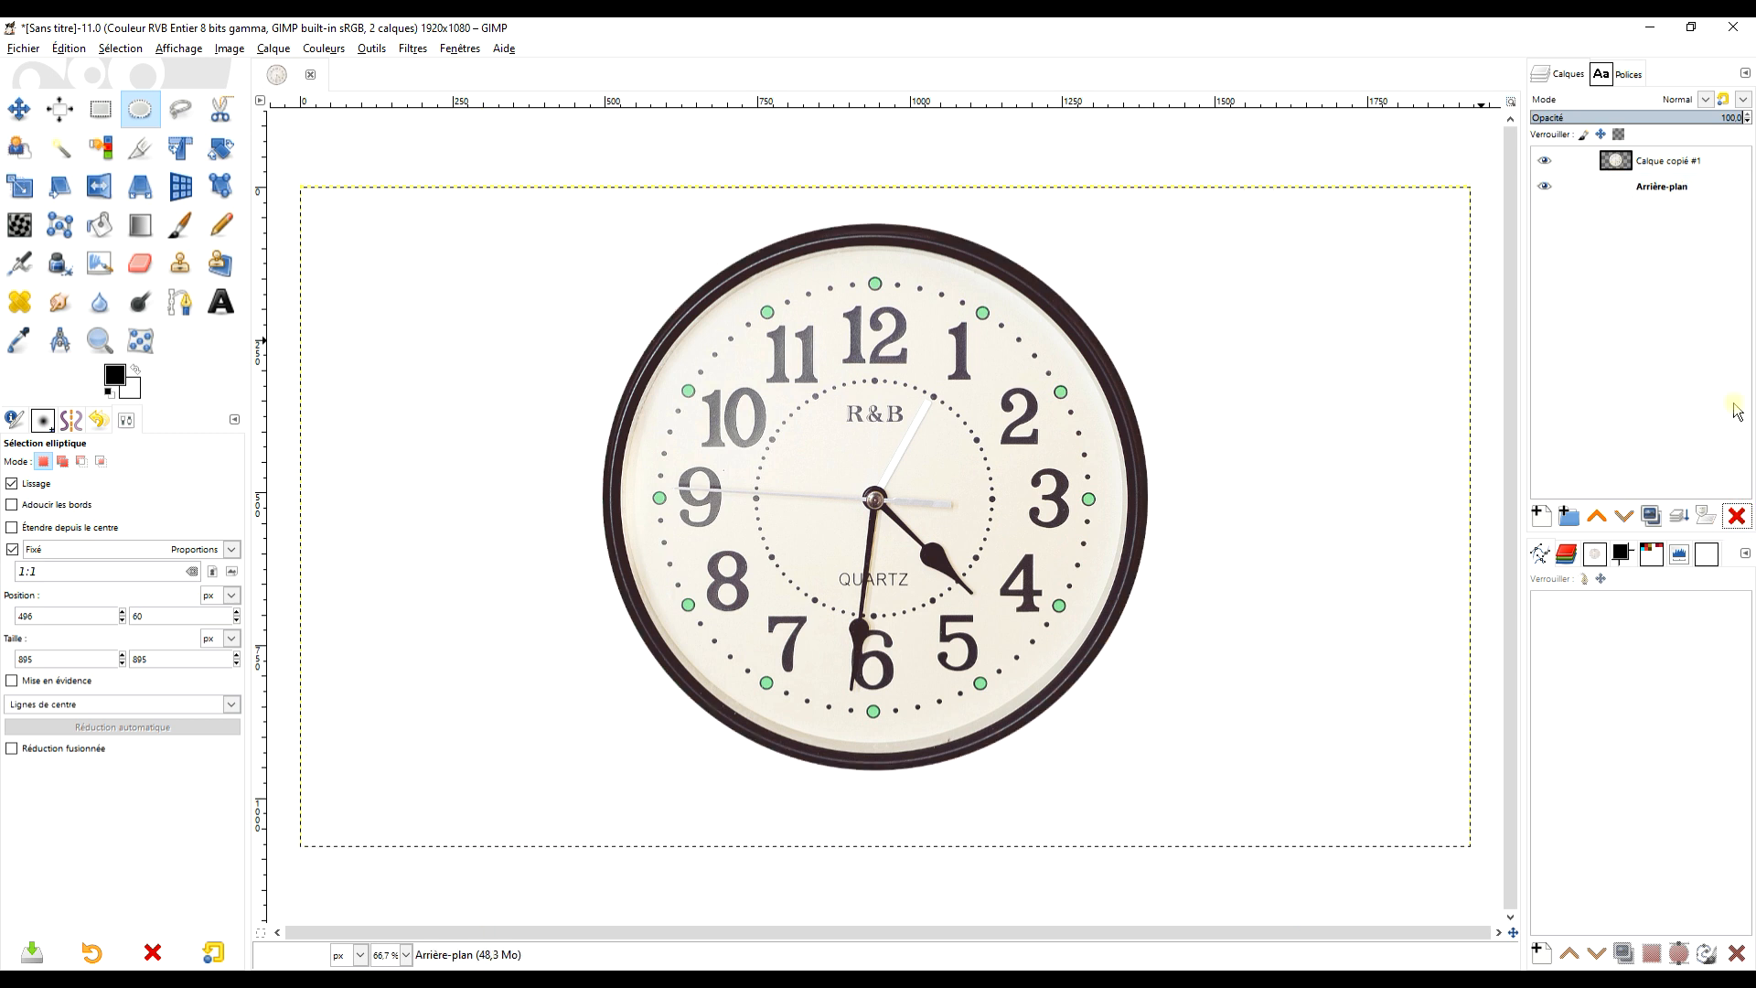
# Rename the cut-out dial layer to horloge
pyautogui.click(1615, 168)
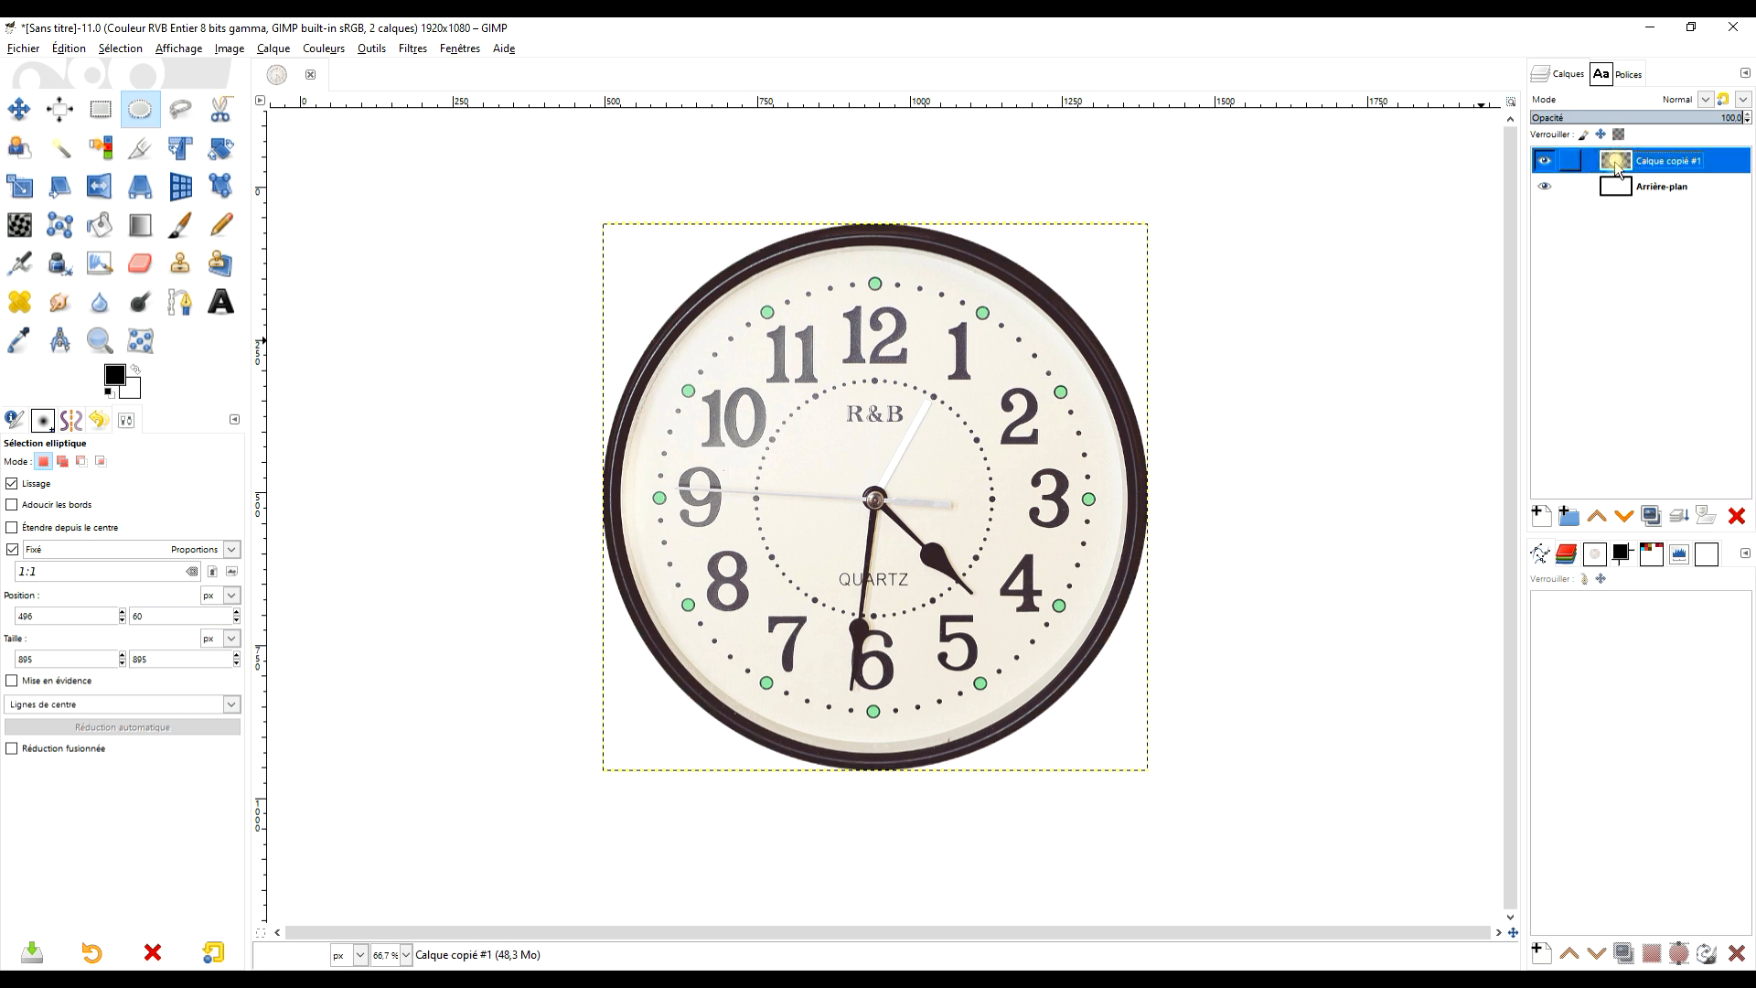
pyautogui.doubleClick(1694, 160)
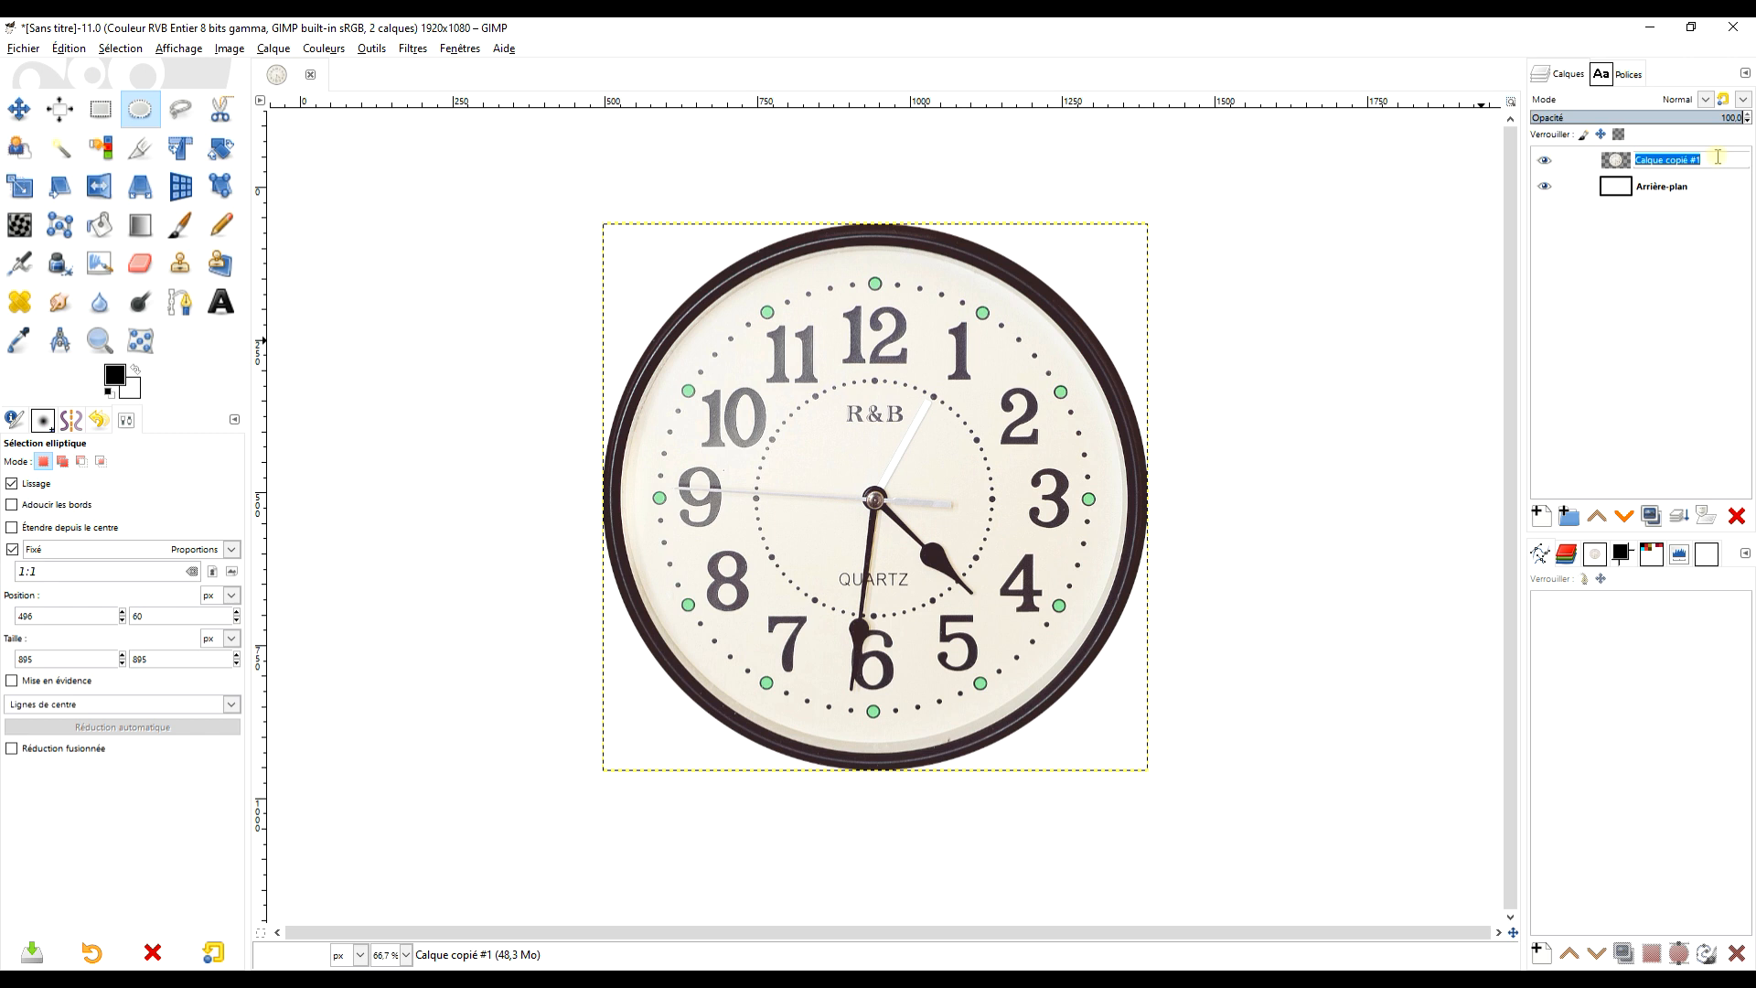
pyautogui.write('hot')
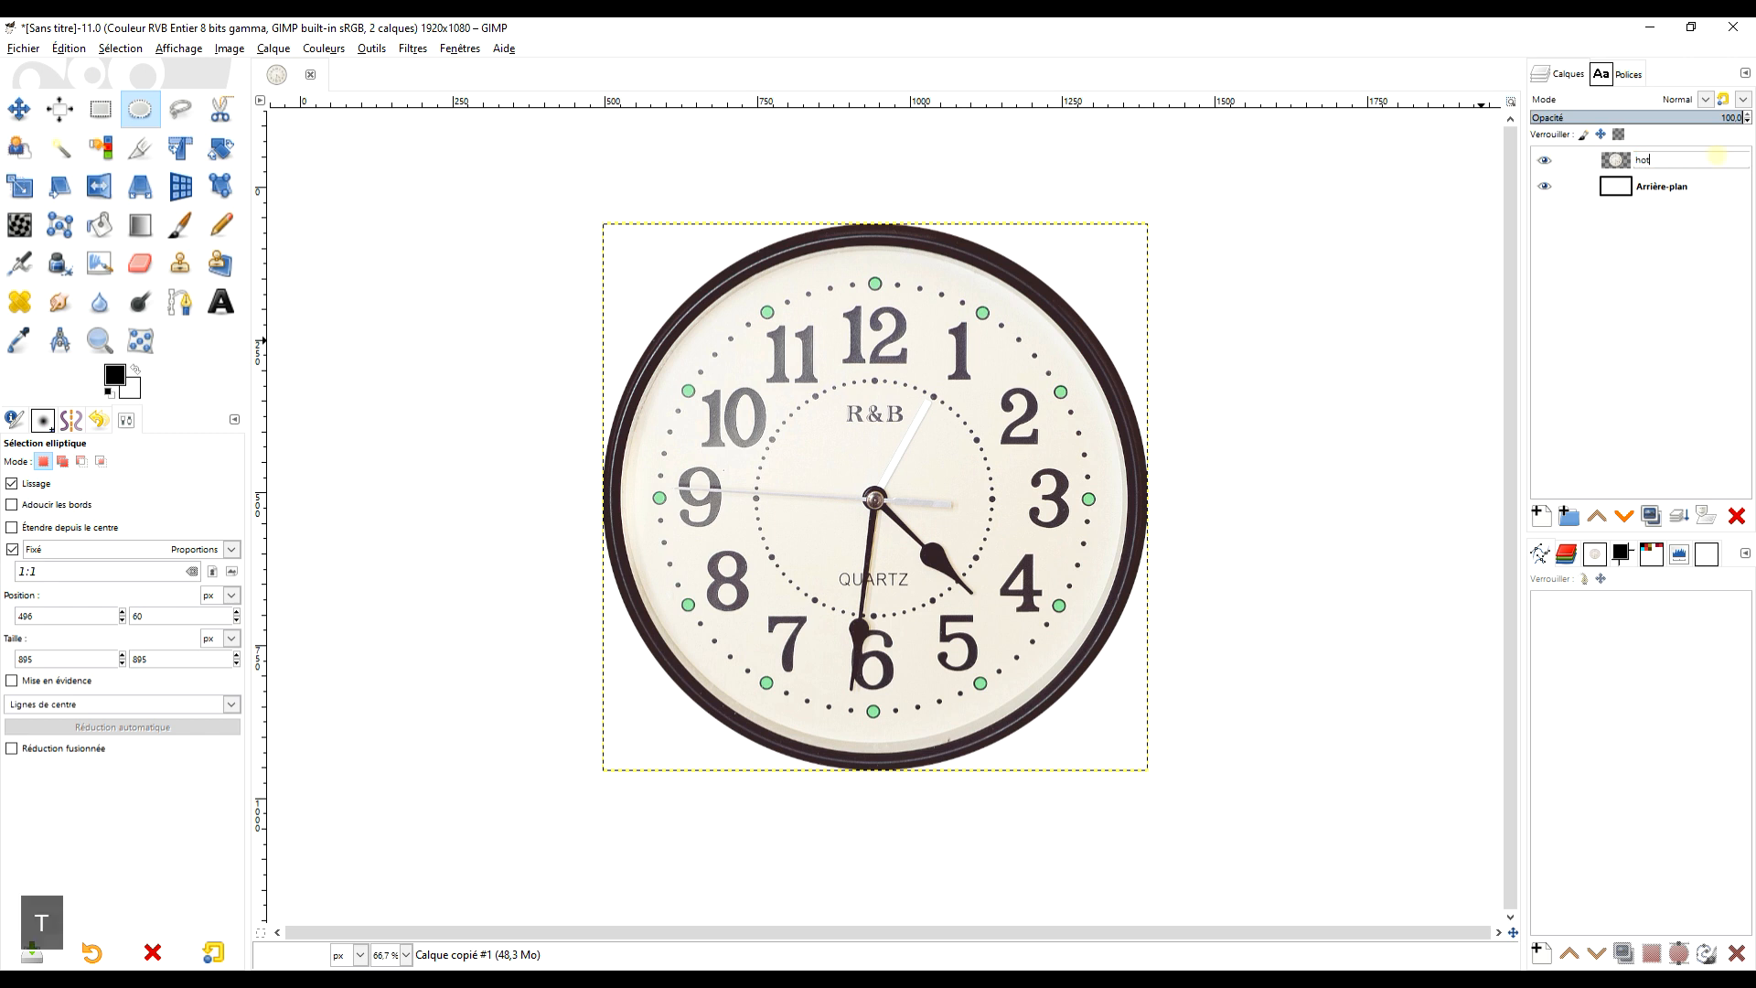
pyautogui.press('BackSpace')
pyautogui.write('rloga')
pyautogui.press('Return')
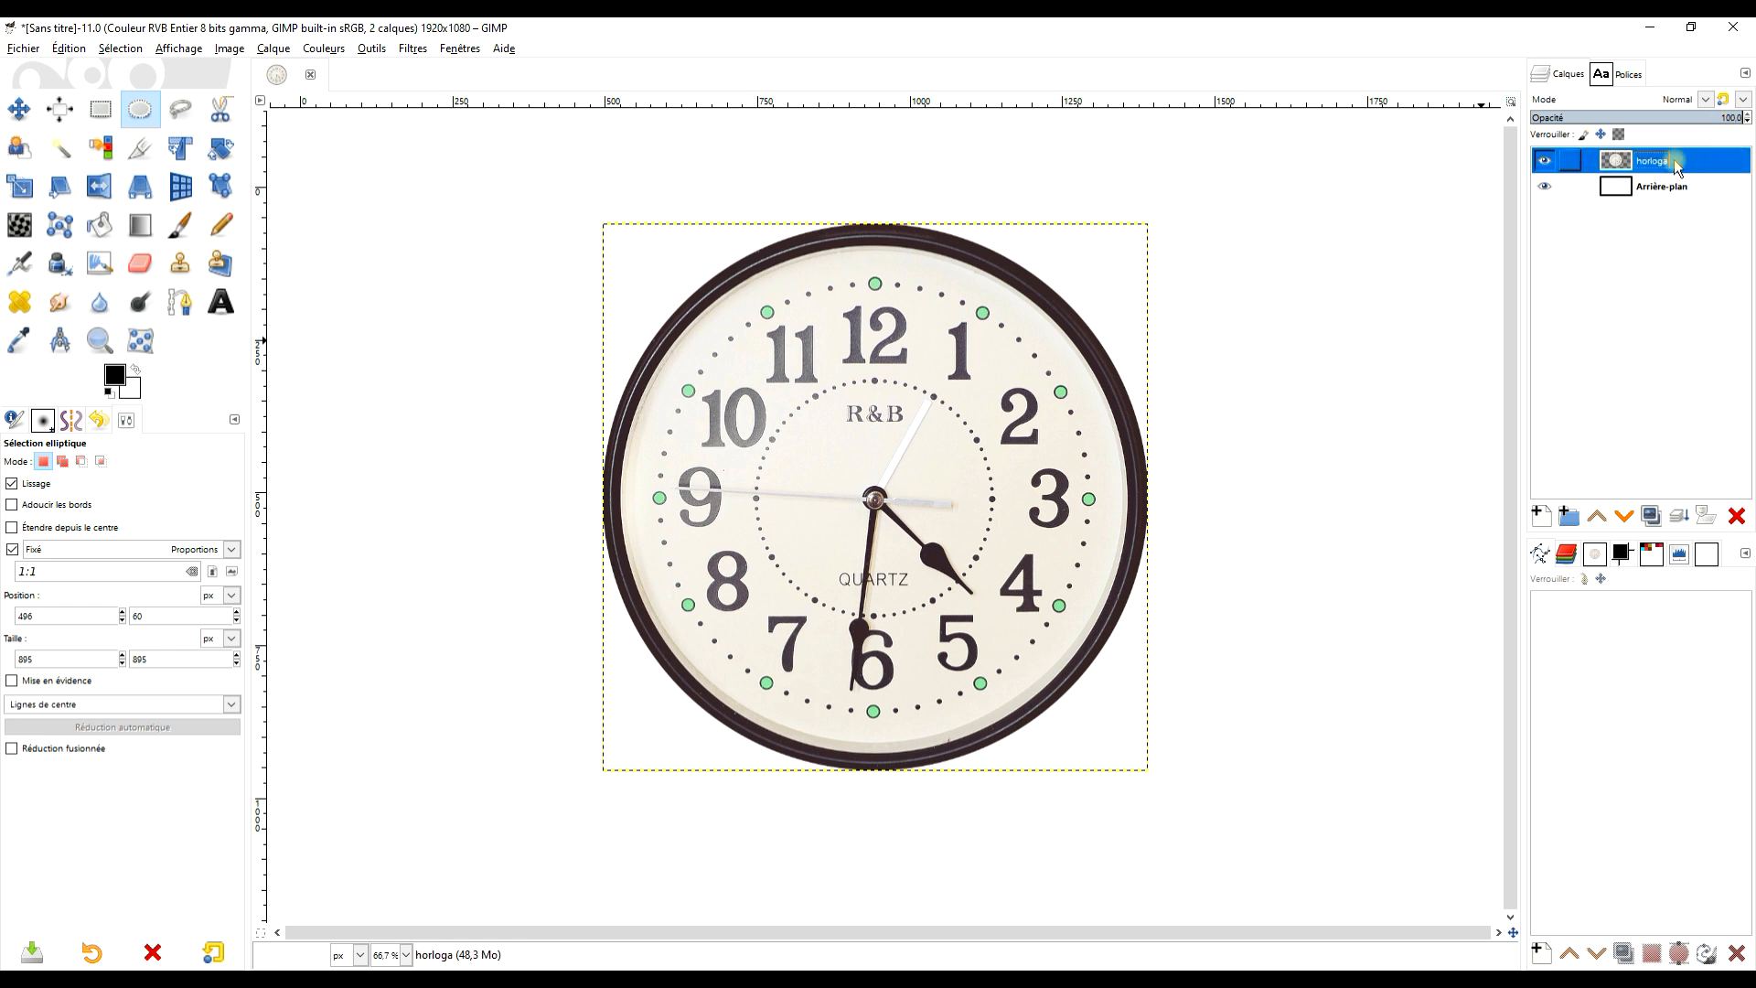
pyautogui.doubleClick(1683, 162)
pyautogui.press('End')
pyautogui.press('BackSpace')
pyautogui.write('e')
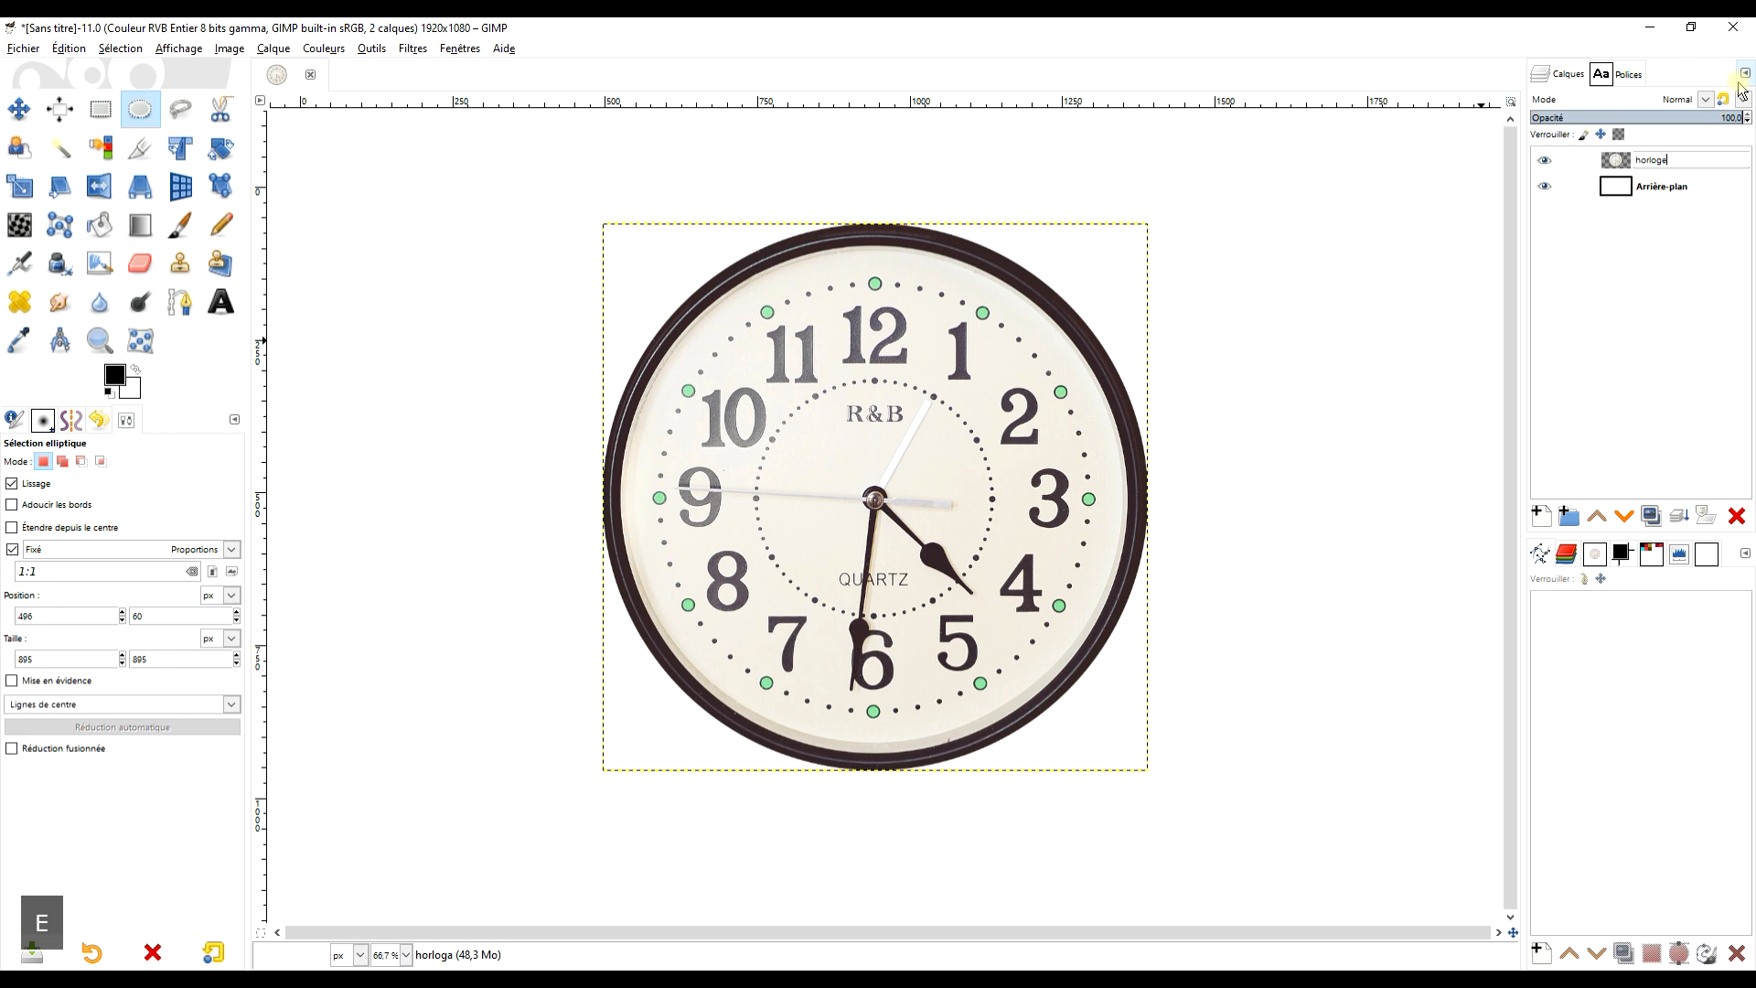
pyautogui.press('Return')
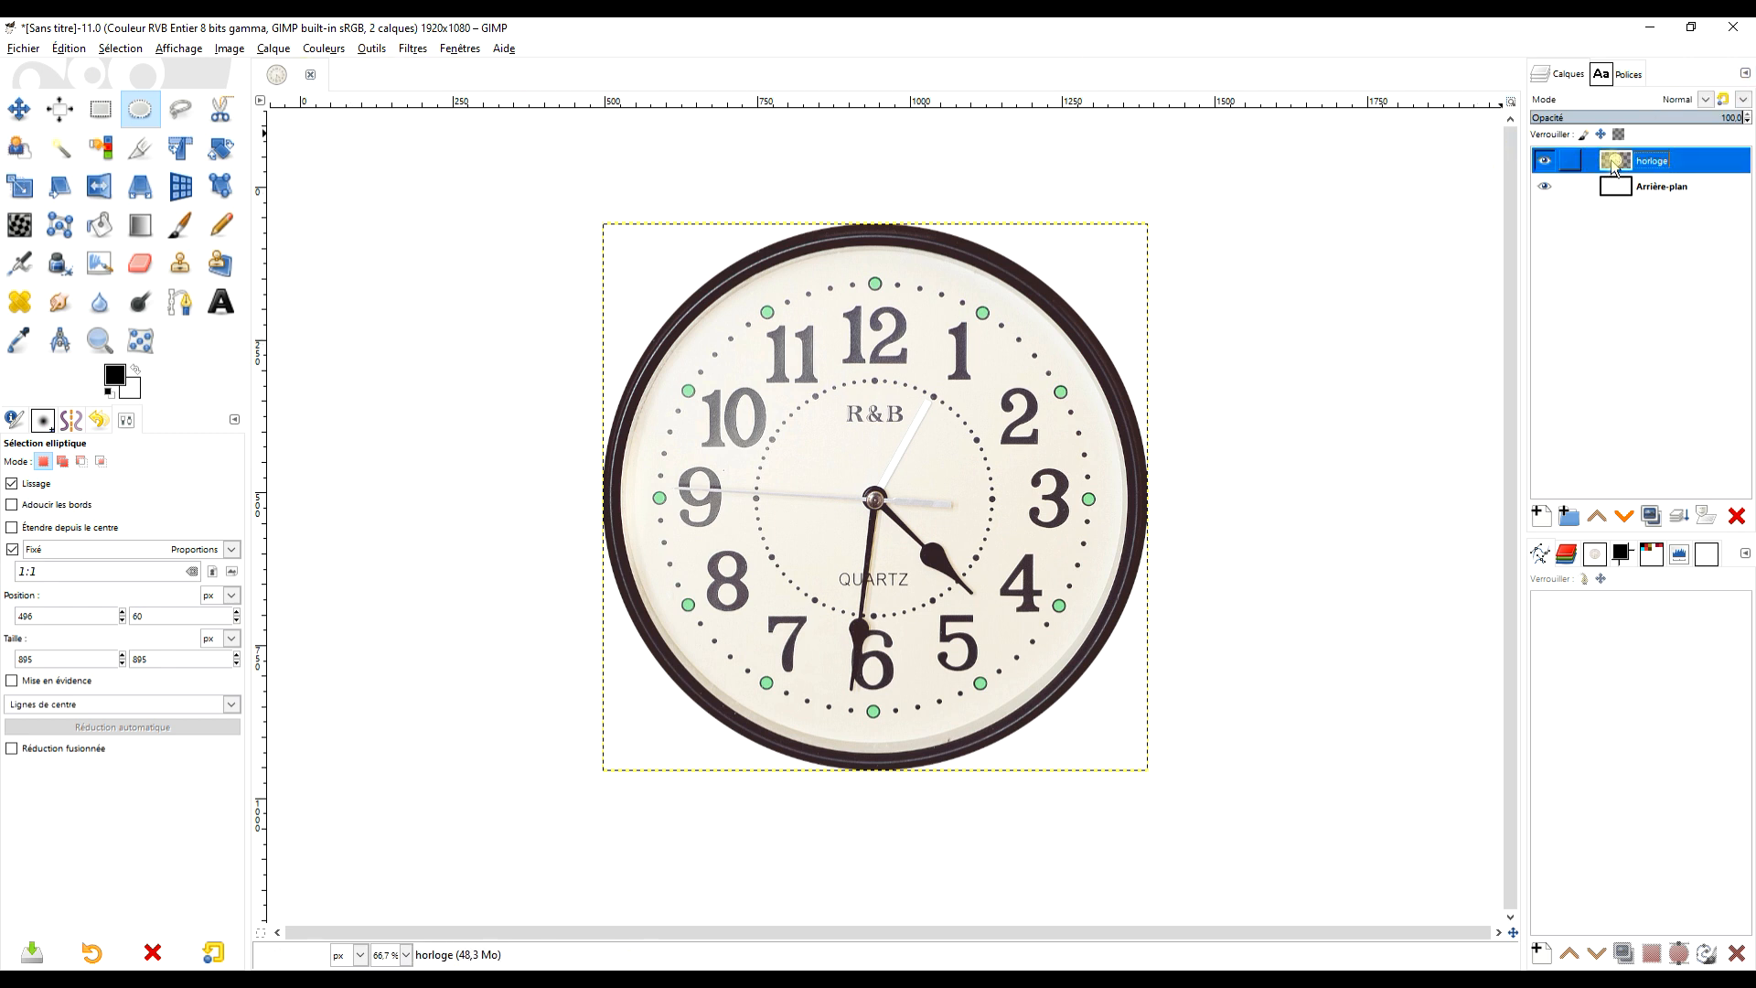
# Enlarge the horloge layer to the dimensions of the image
pyautogui.rightClick(1608, 163)
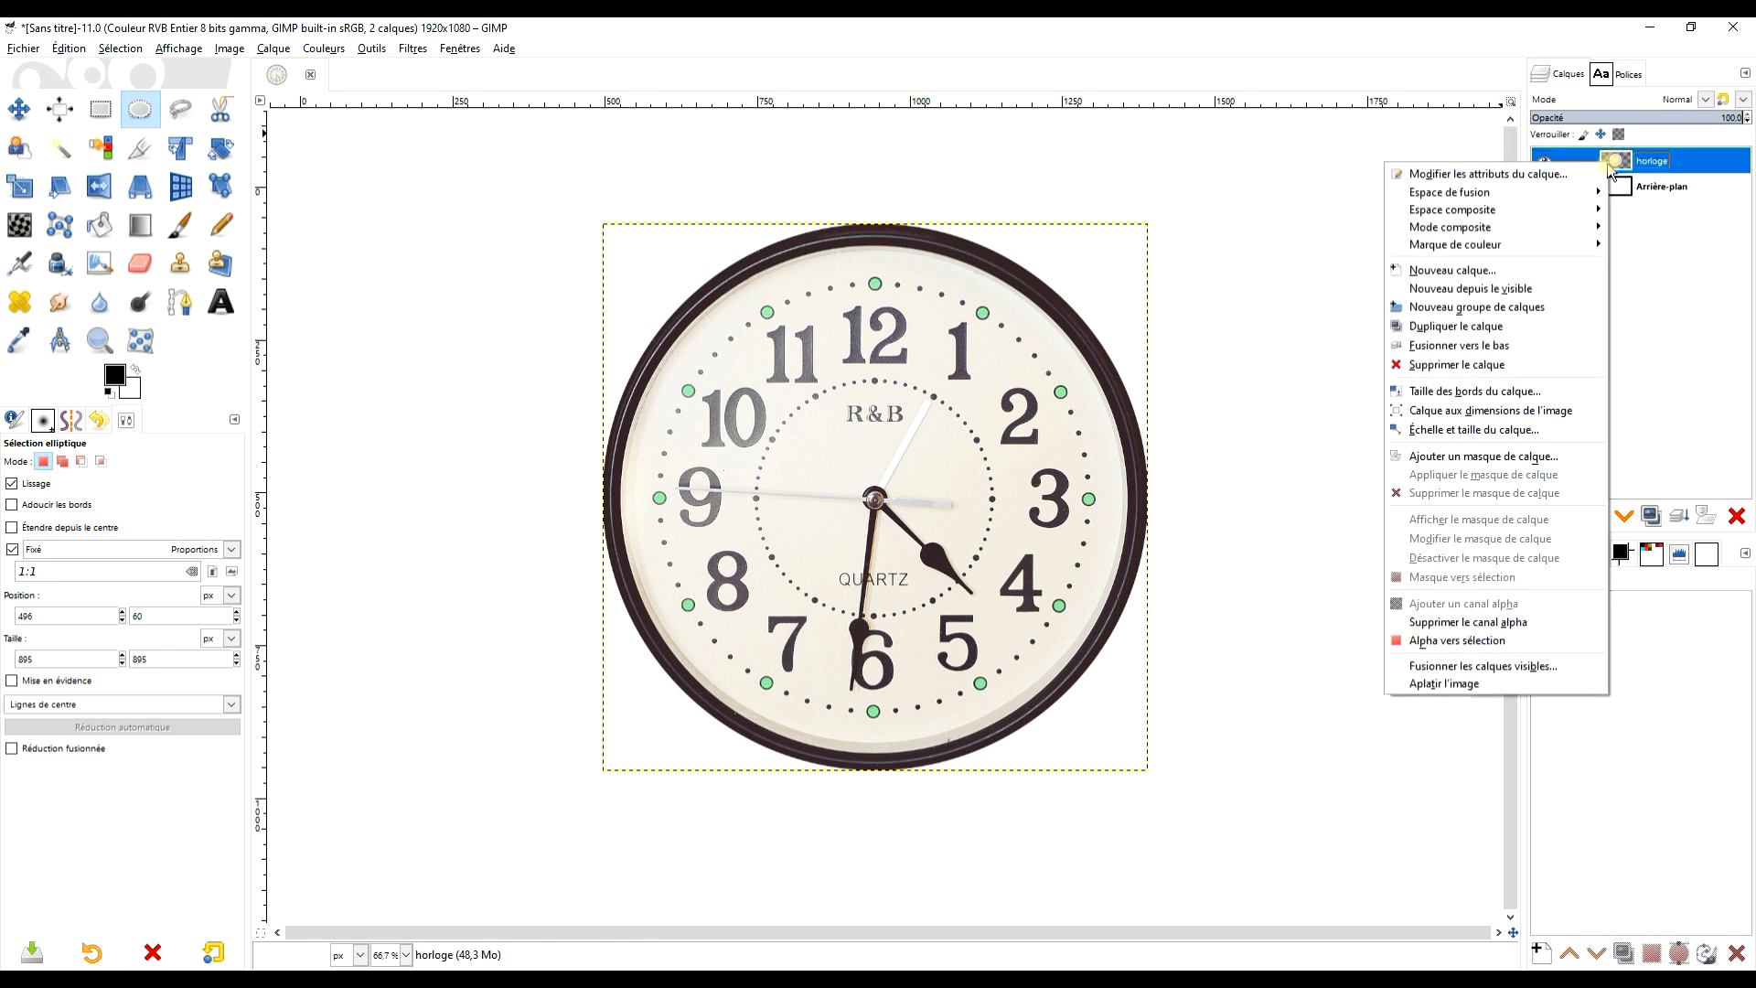
pyautogui.click(1513, 417)
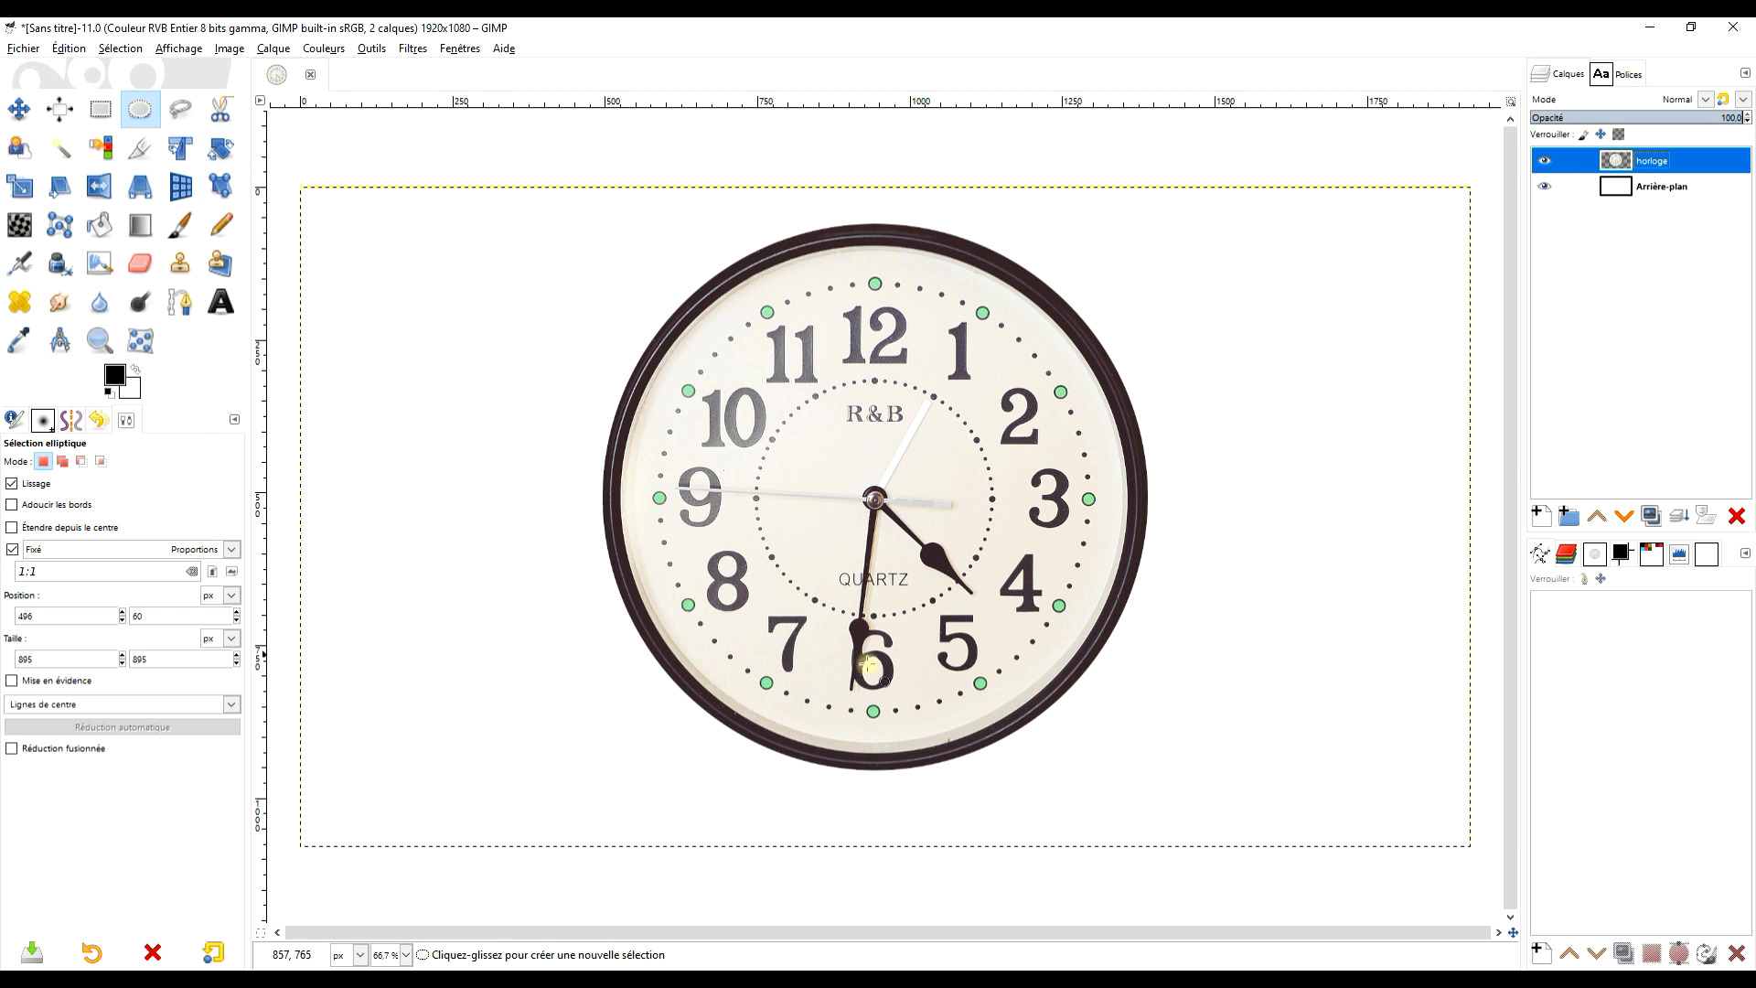
# Open G'MIC-Qt on the horloge layer with the Continuous Droste deformation and reset its parameters to the defaults
pyautogui.click(410, 50)
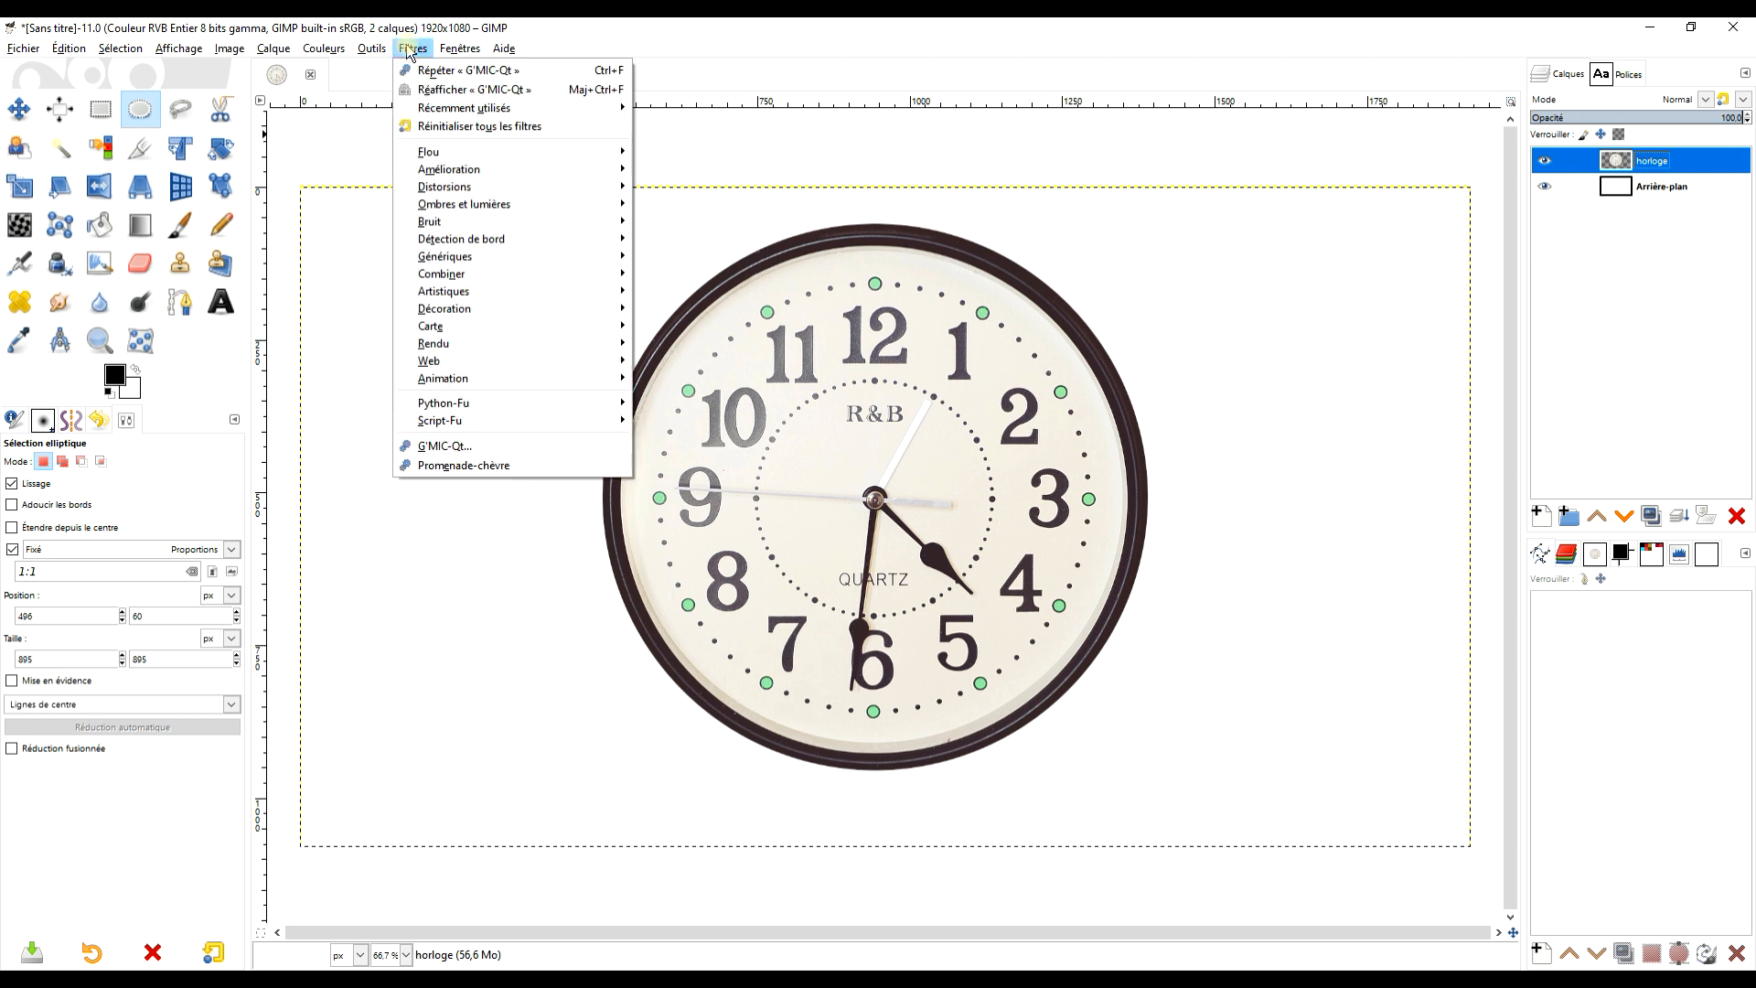
pyautogui.click(475, 447)
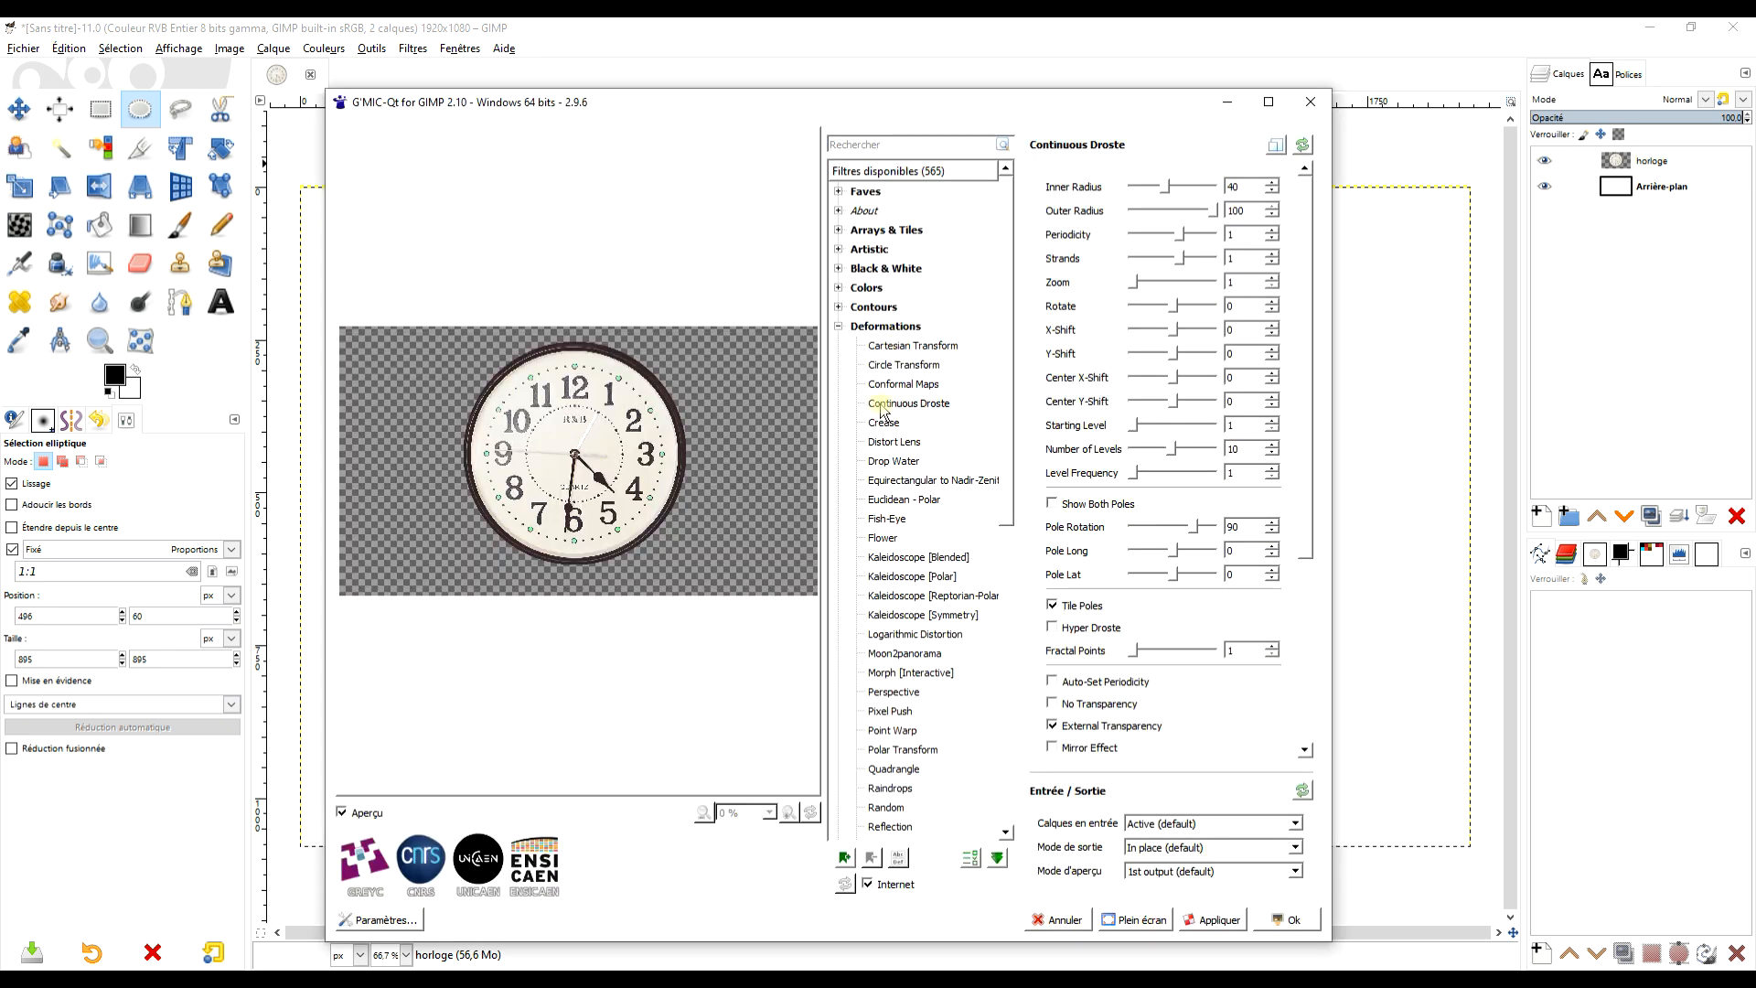
pyautogui.click(1302, 145)
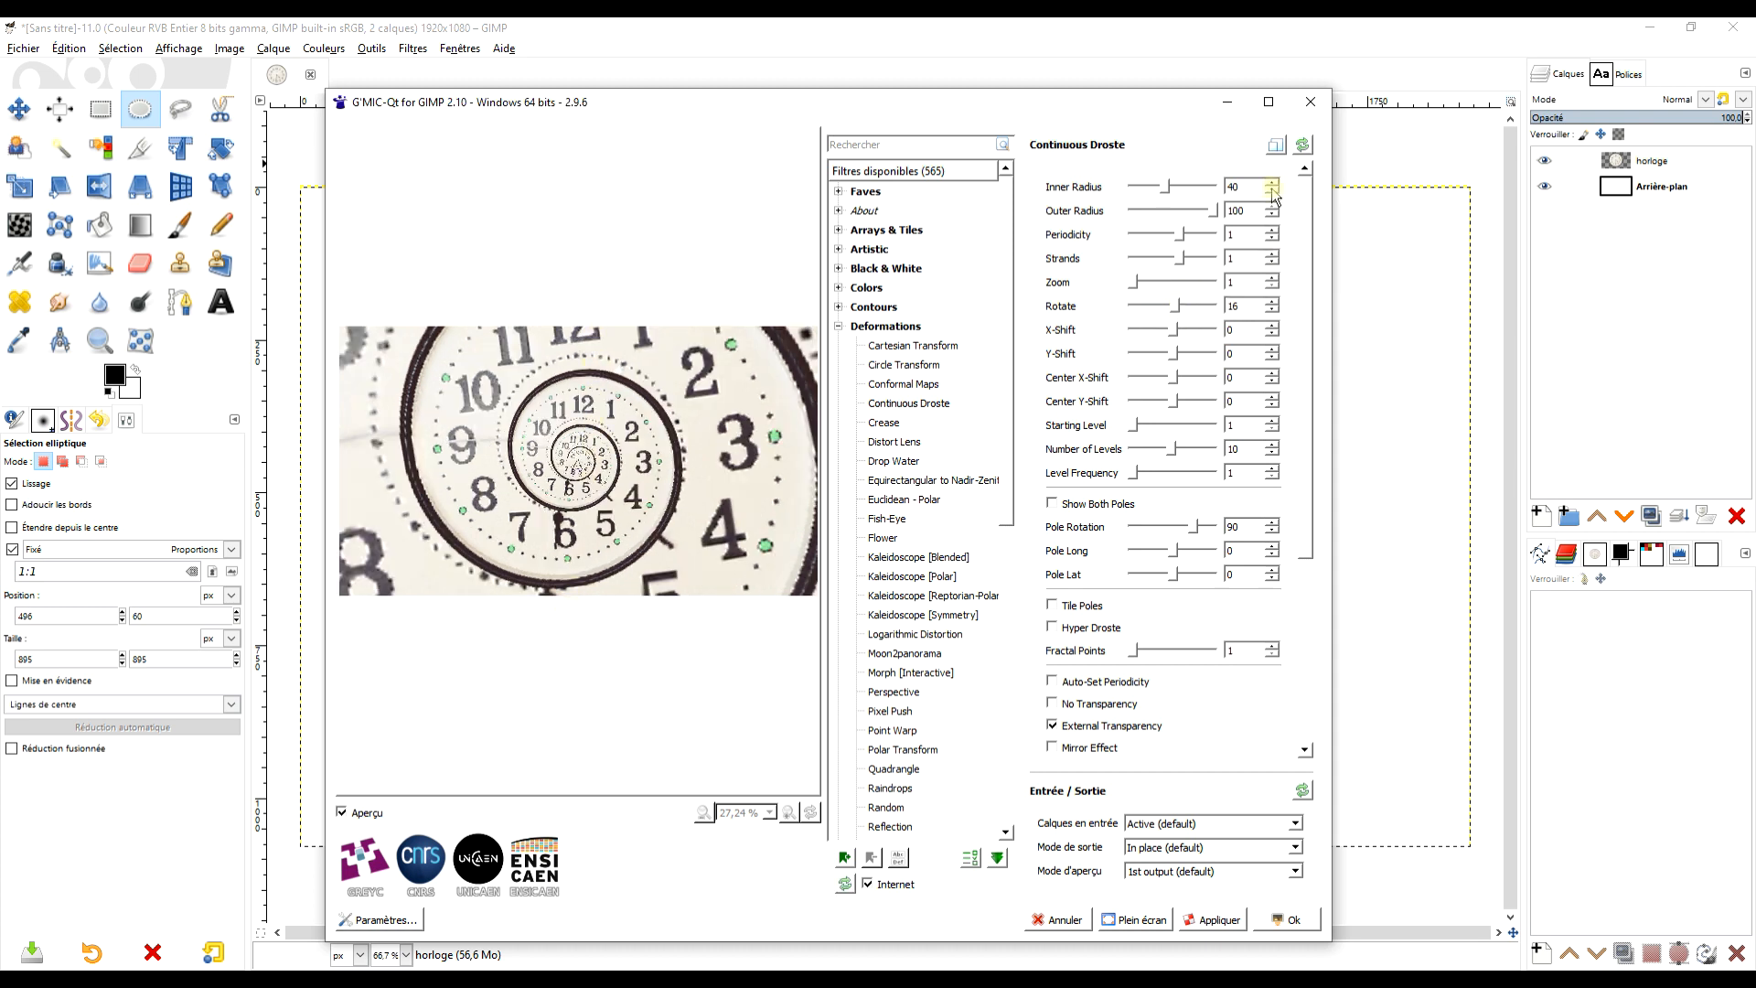
# Try a Zoom of 6 and an Inner Radius of 66.24 in Continuous Droste, resetting the parameters before and after each trial
pyautogui.click(1302, 144)
pyautogui.moveTo(1132, 285); pyautogui.dragTo(1137, 287)
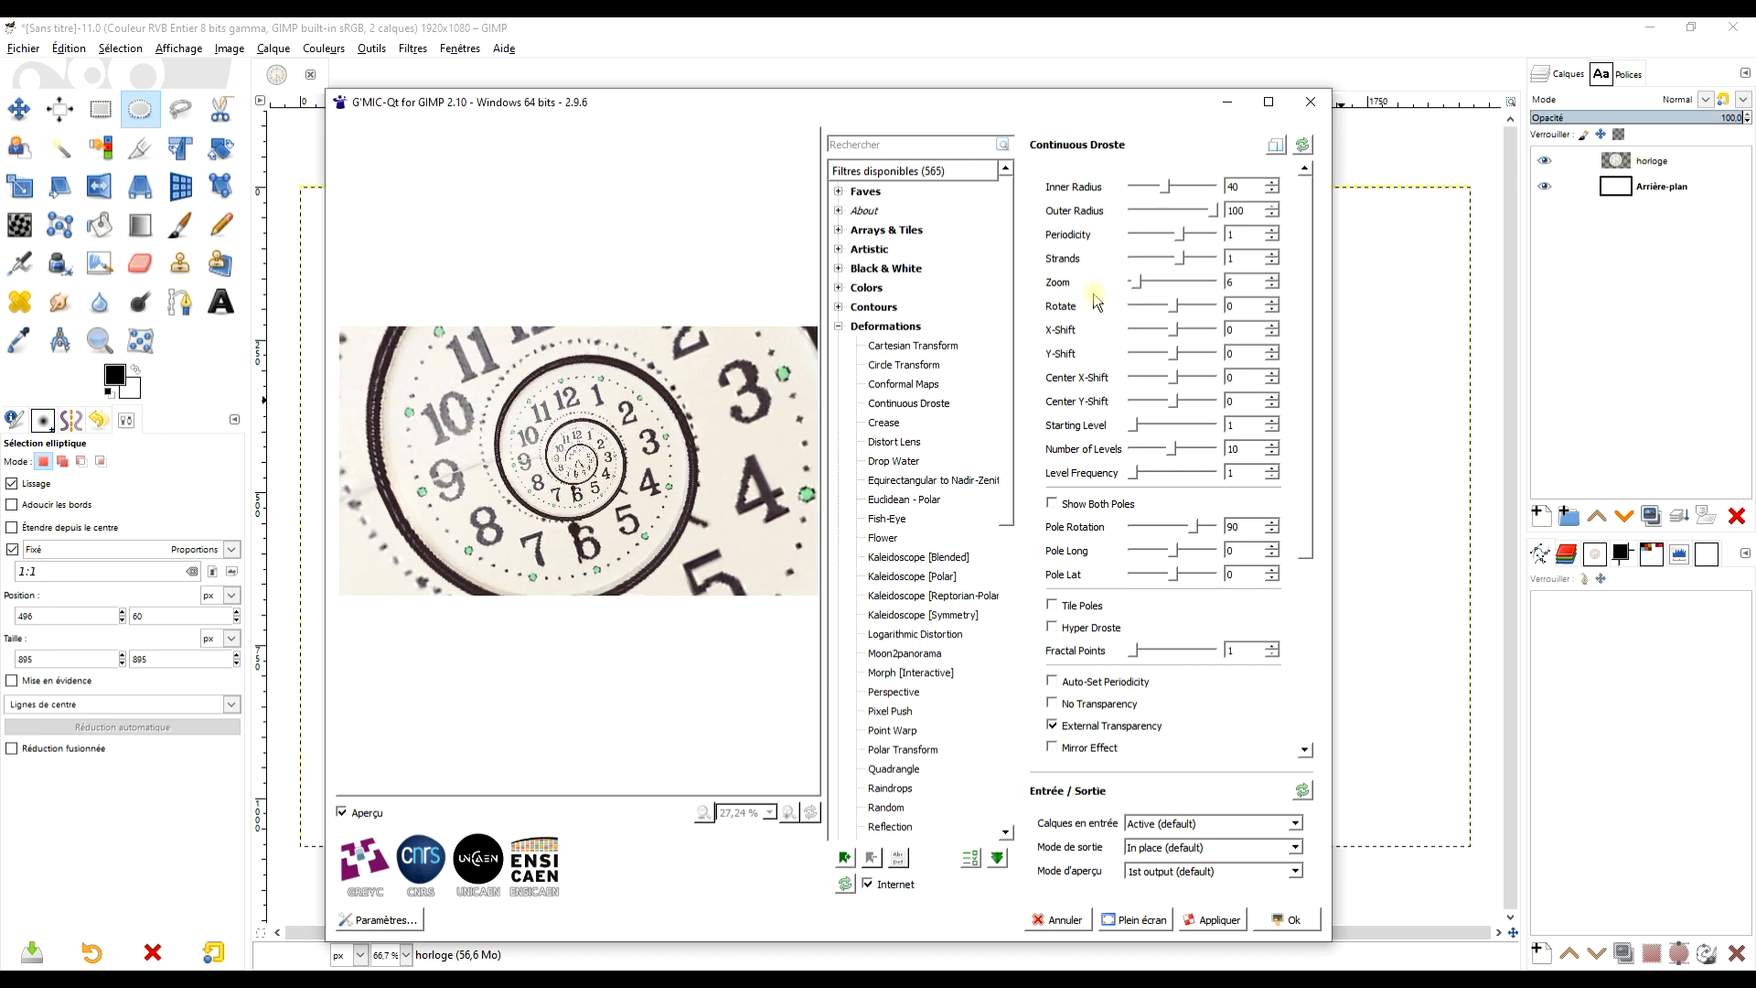
pyautogui.click(1302, 144)
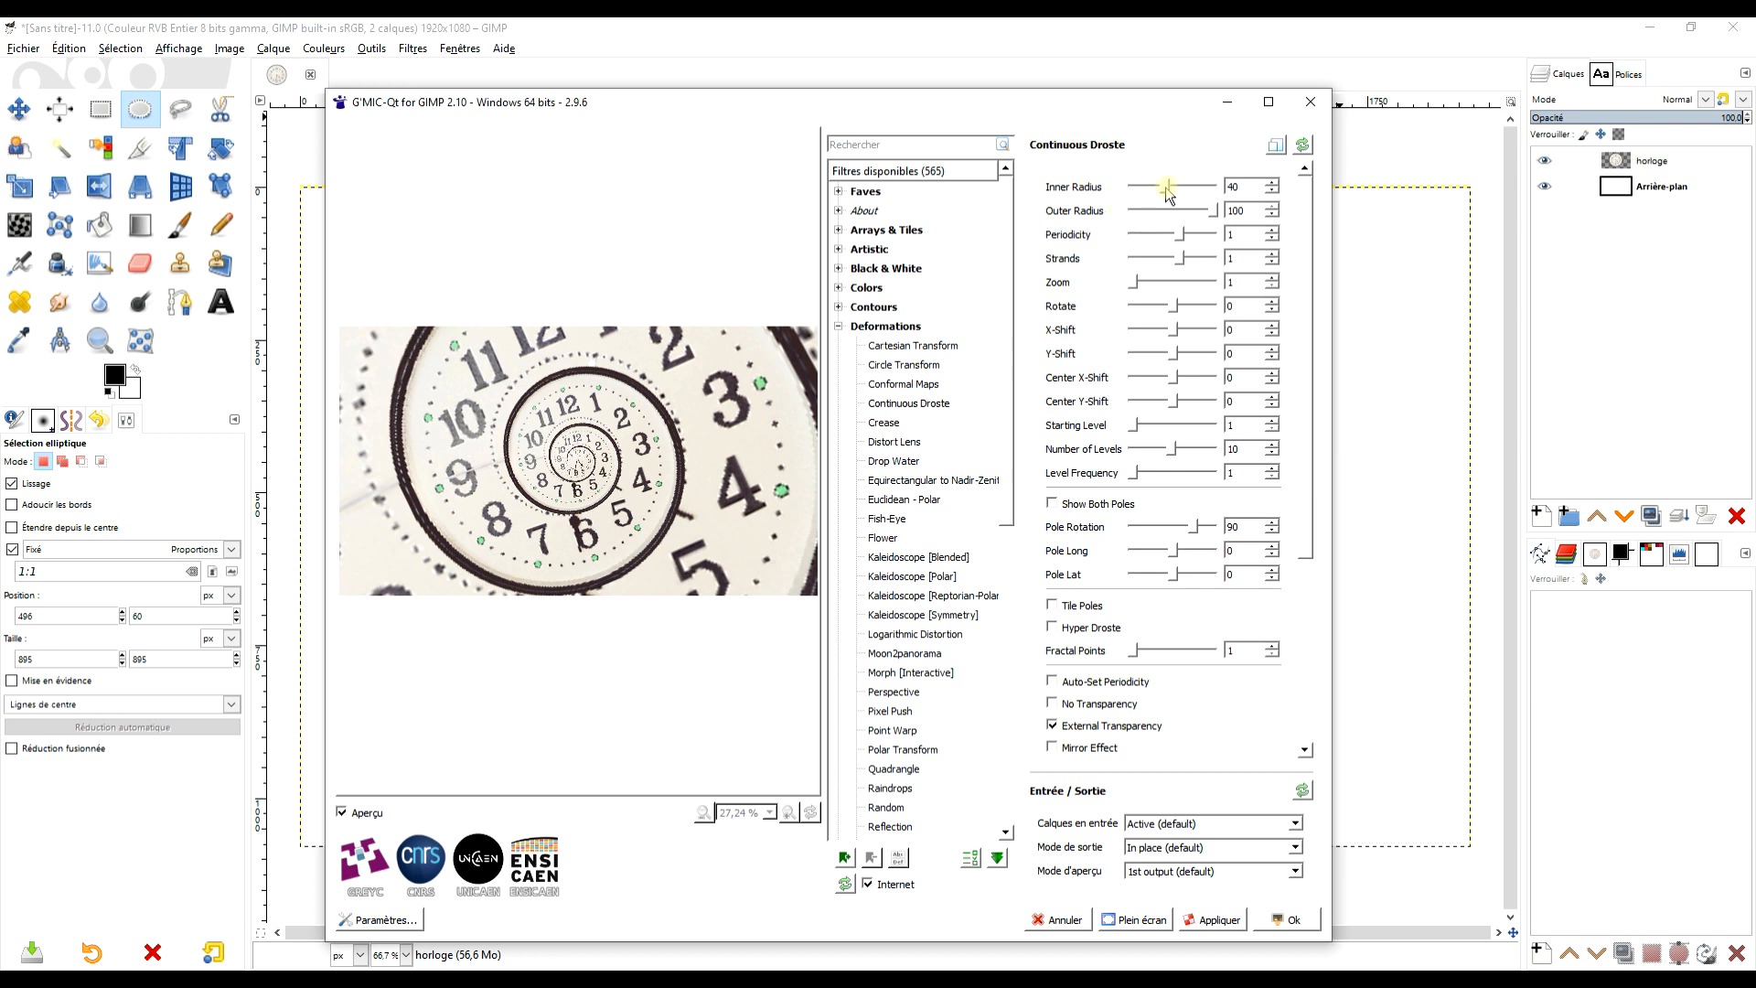
pyautogui.moveTo(1165, 186); pyautogui.dragTo(1187, 187)
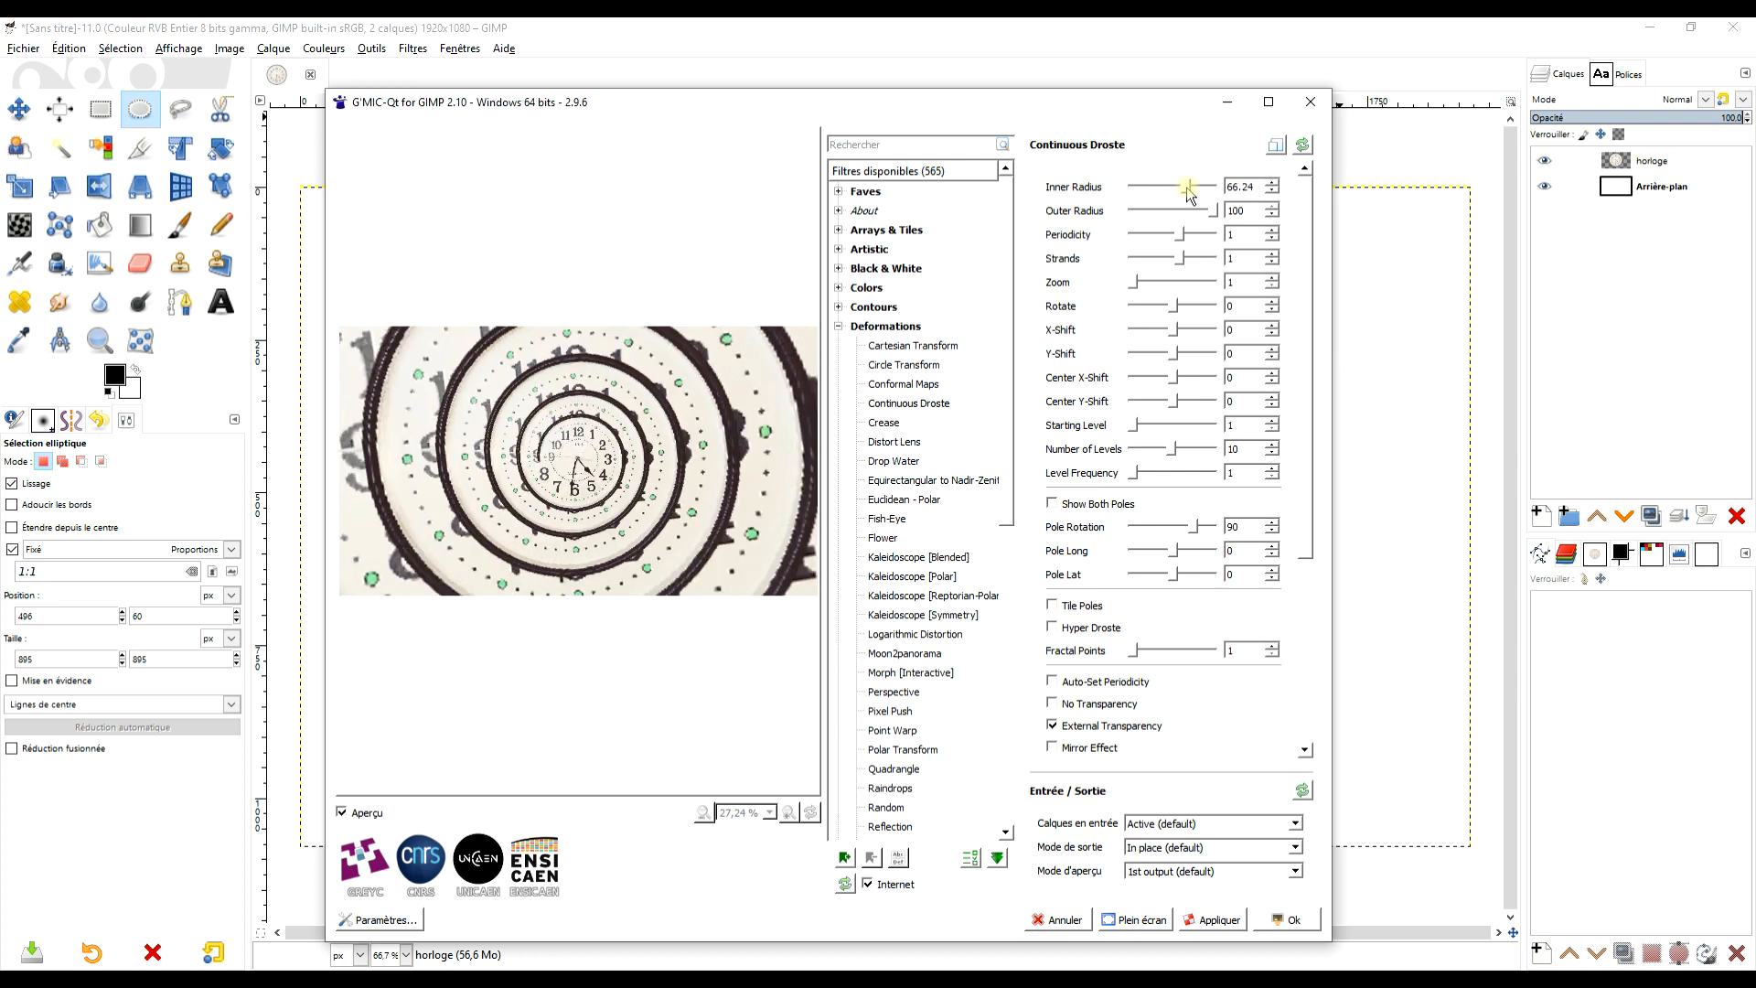
pyautogui.click(1302, 146)
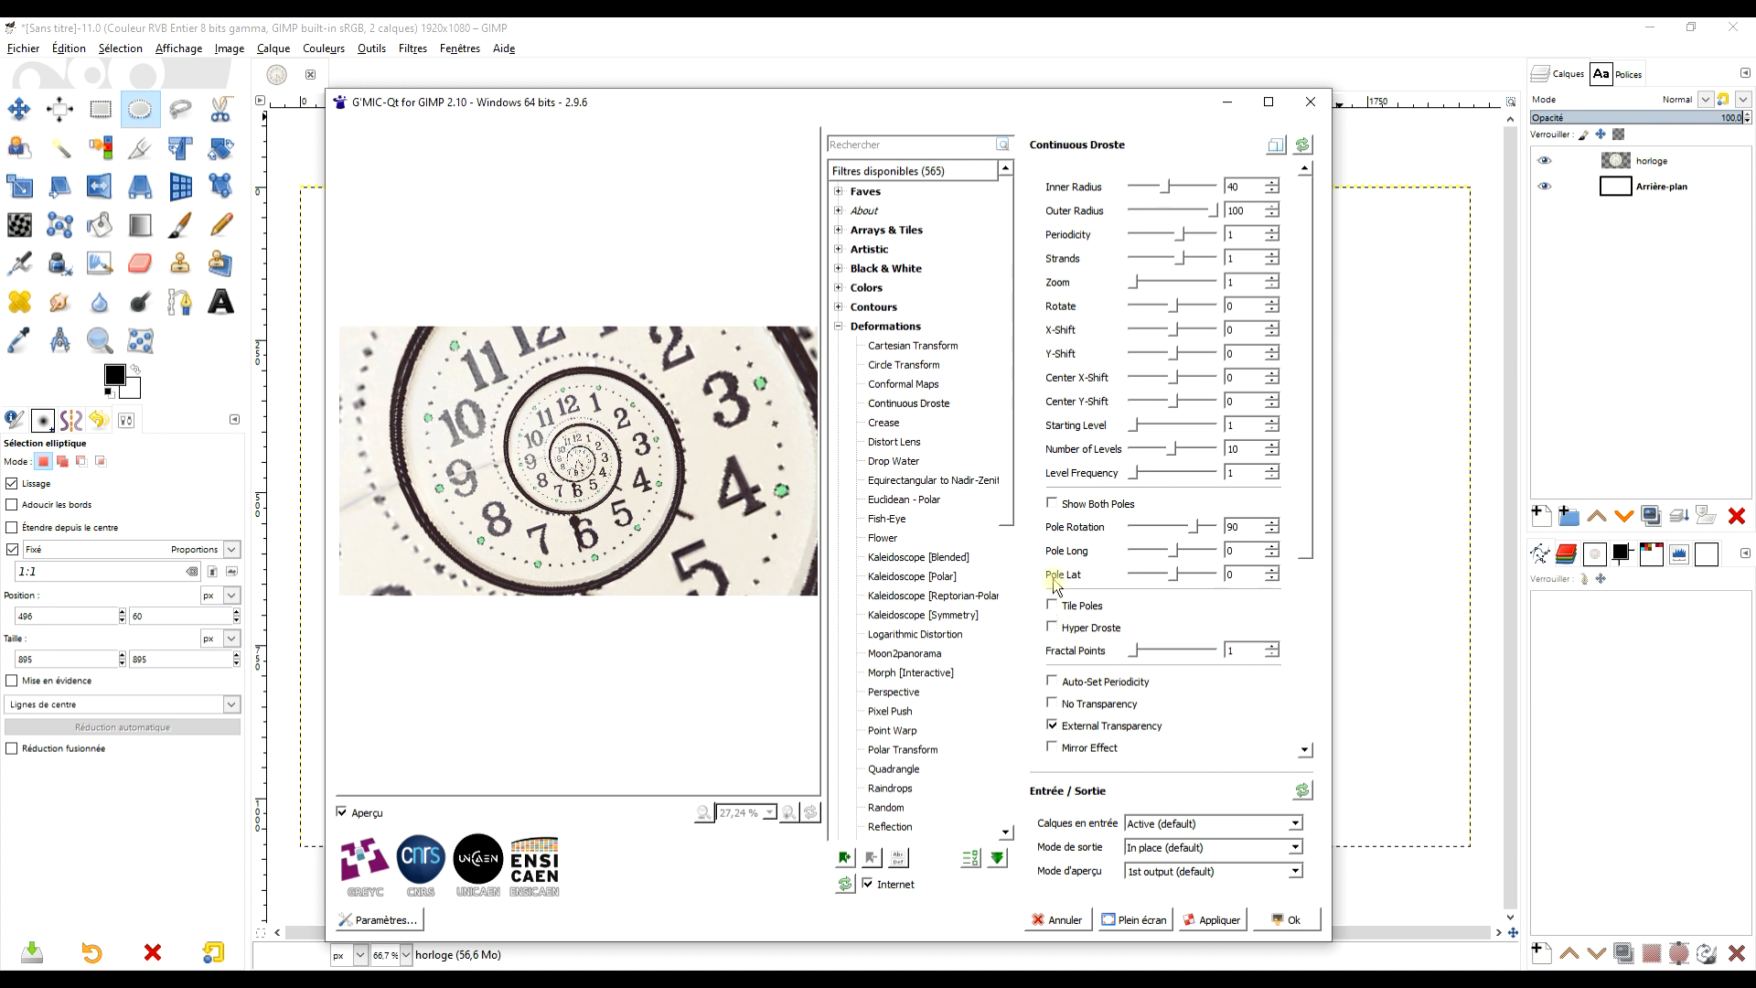
# Try the Show Both Poles, Tile Poles and Hyper Droste options of Continuous Droste one at a time, switching each off again
pyautogui.click(1053, 504)
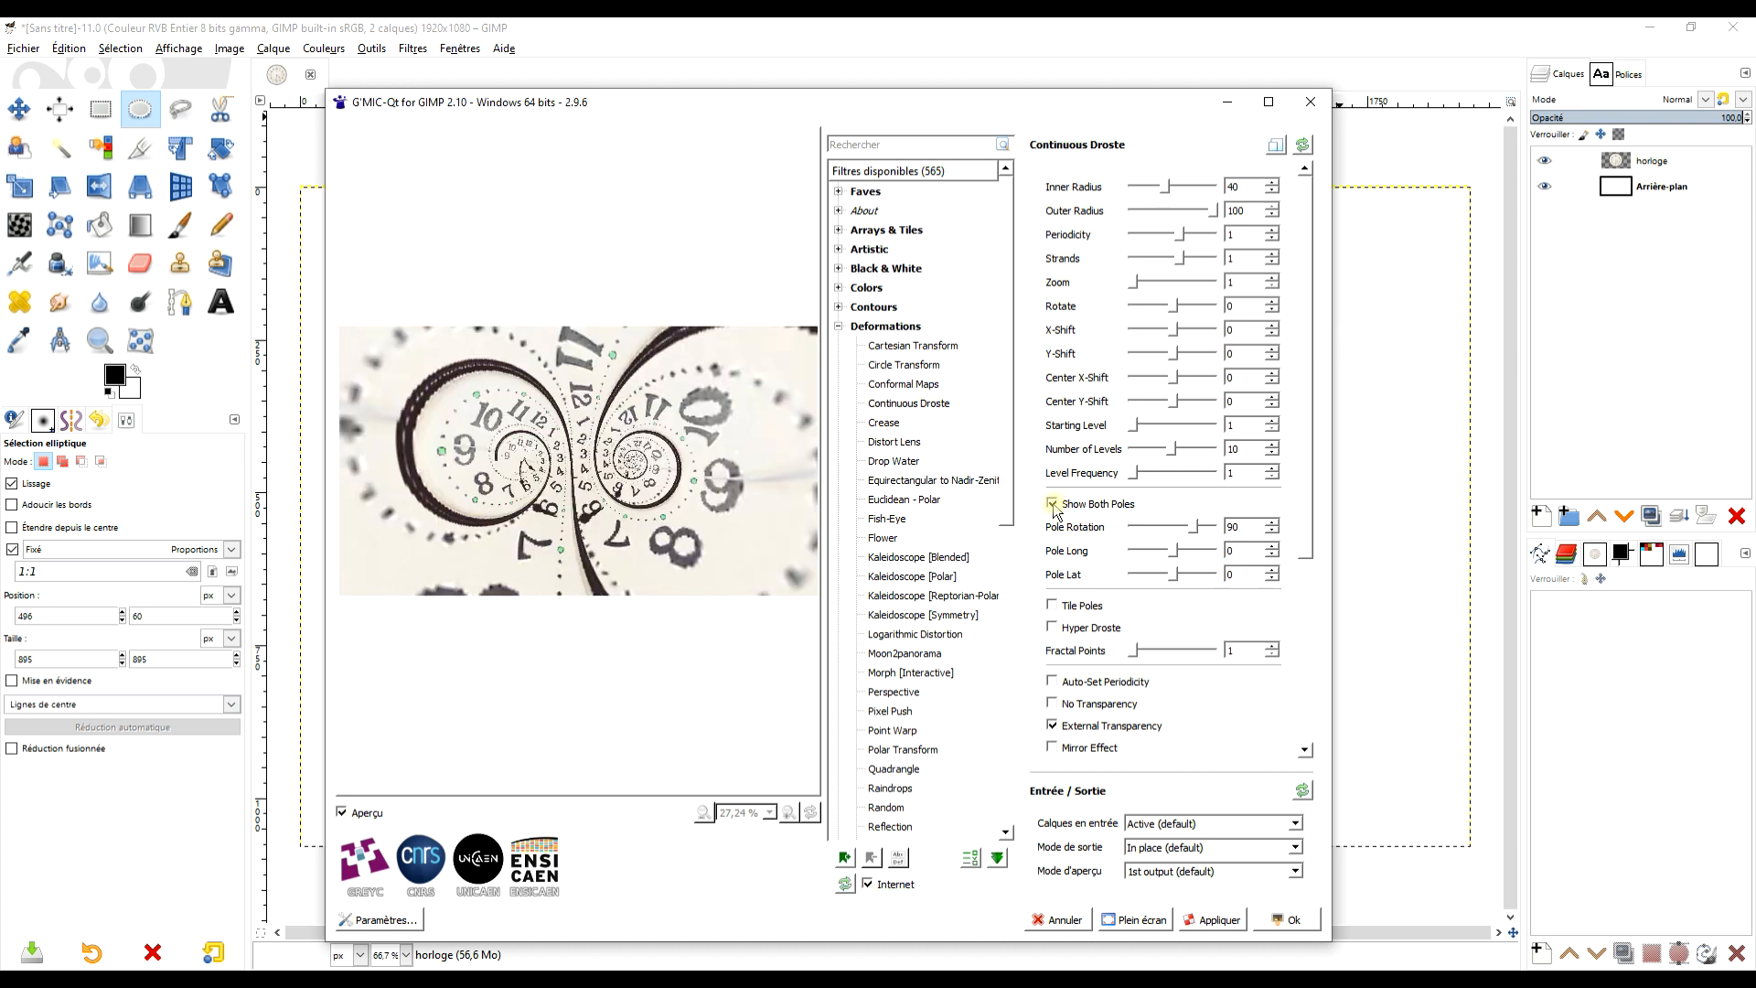
pyautogui.click(1052, 504)
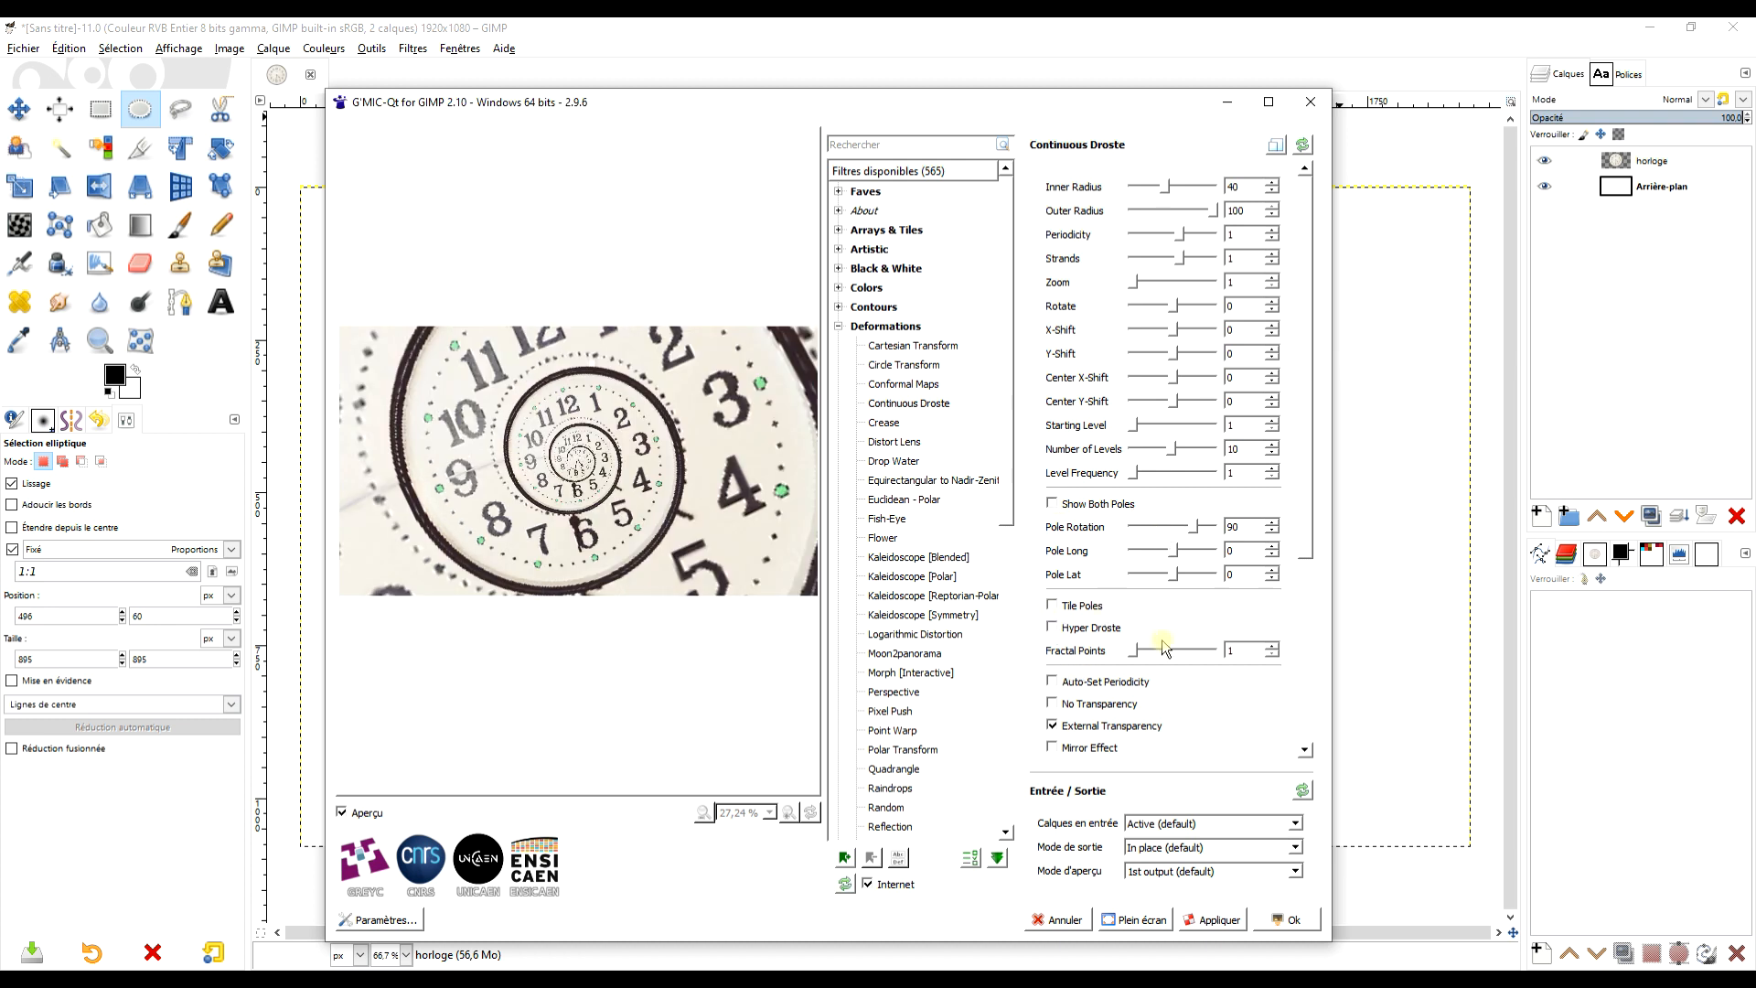
pyautogui.click(1054, 605)
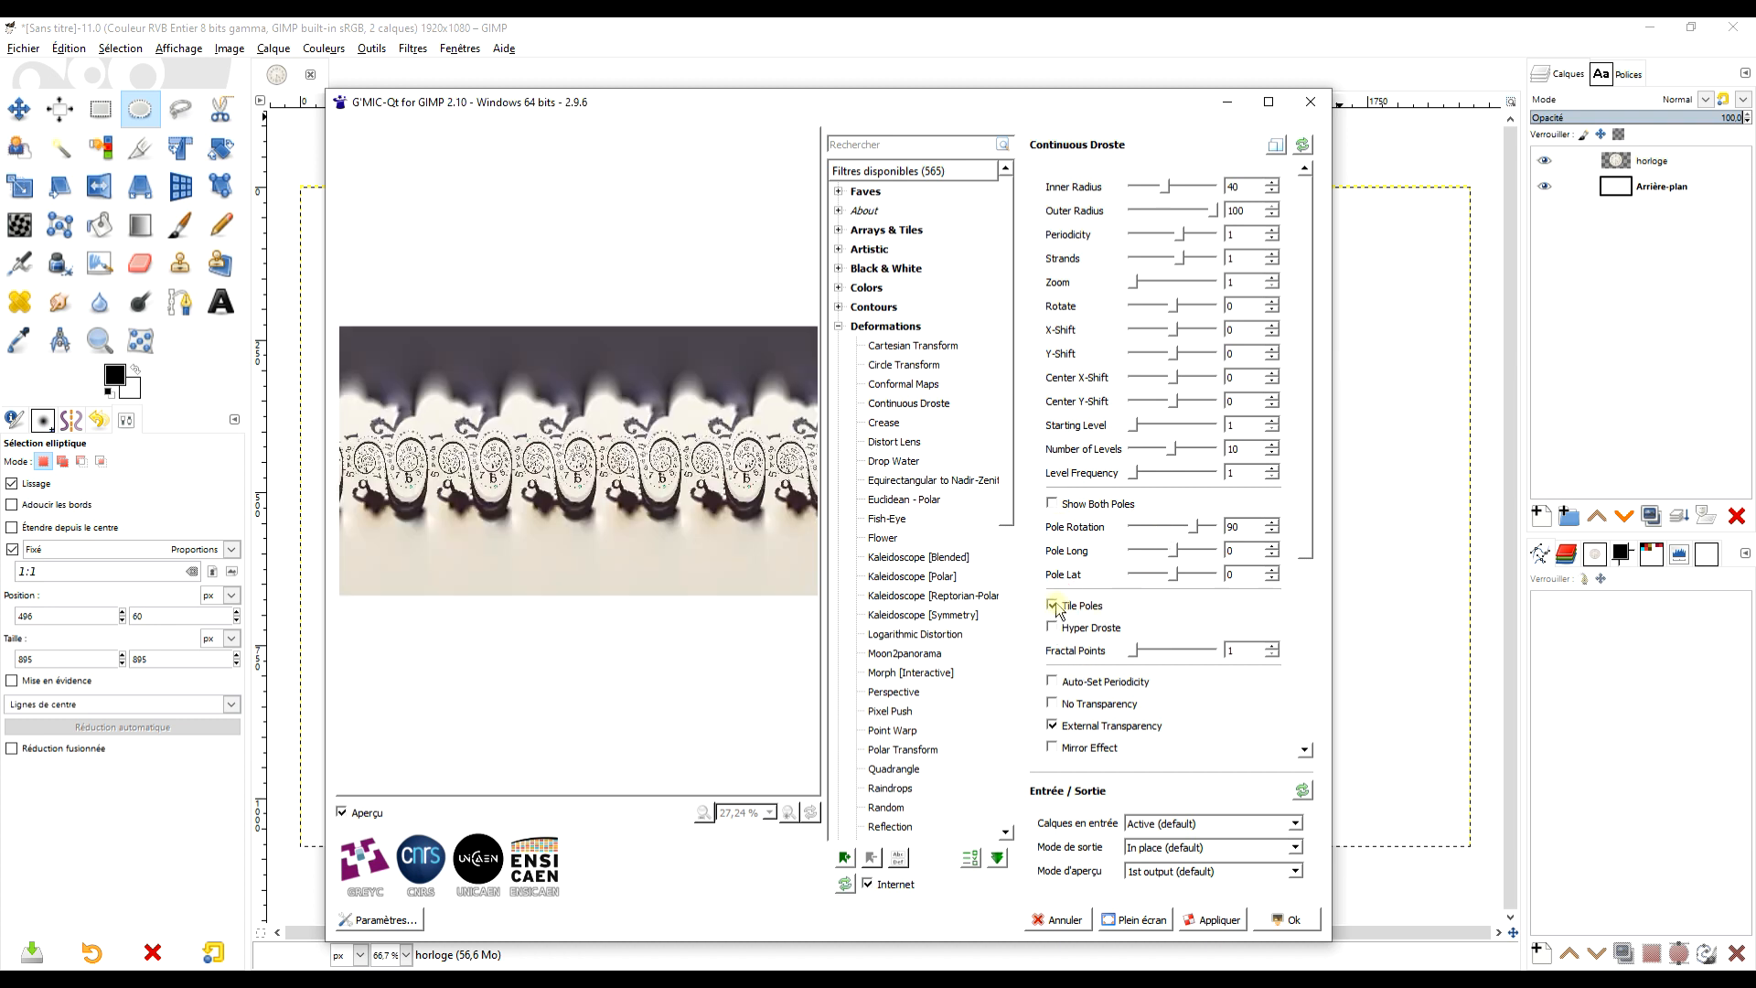
pyautogui.click(1054, 605)
pyautogui.click(1053, 628)
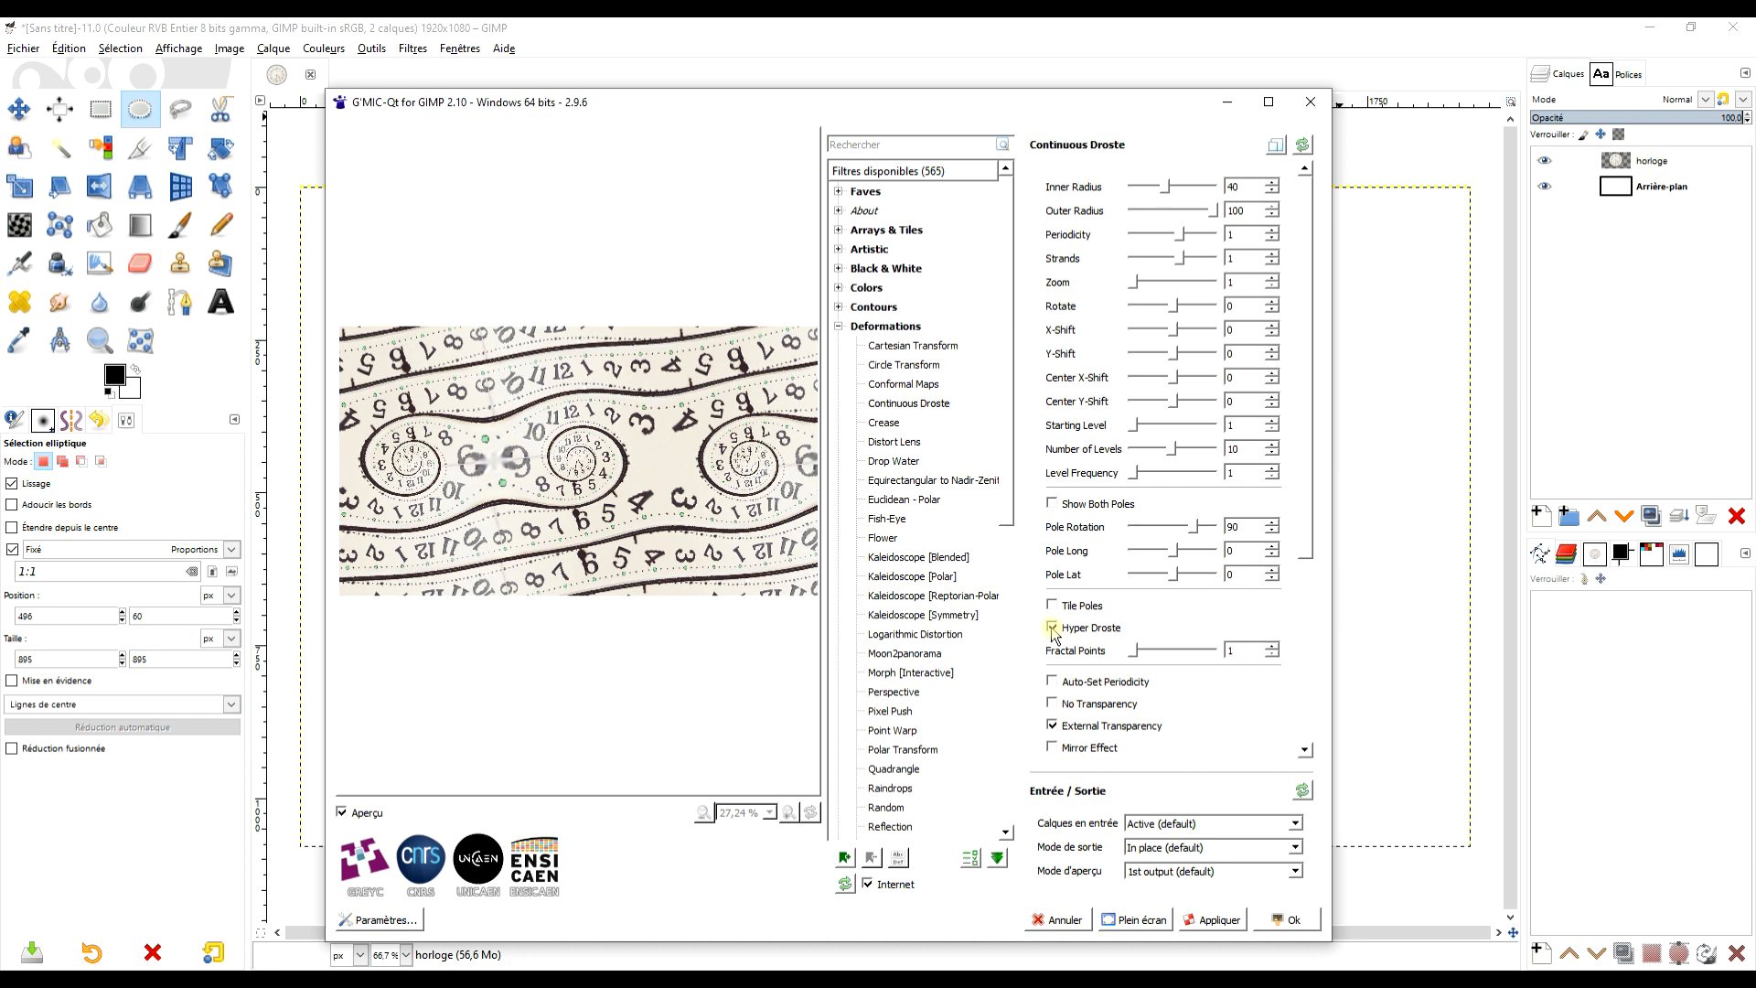
pyautogui.click(1053, 627)
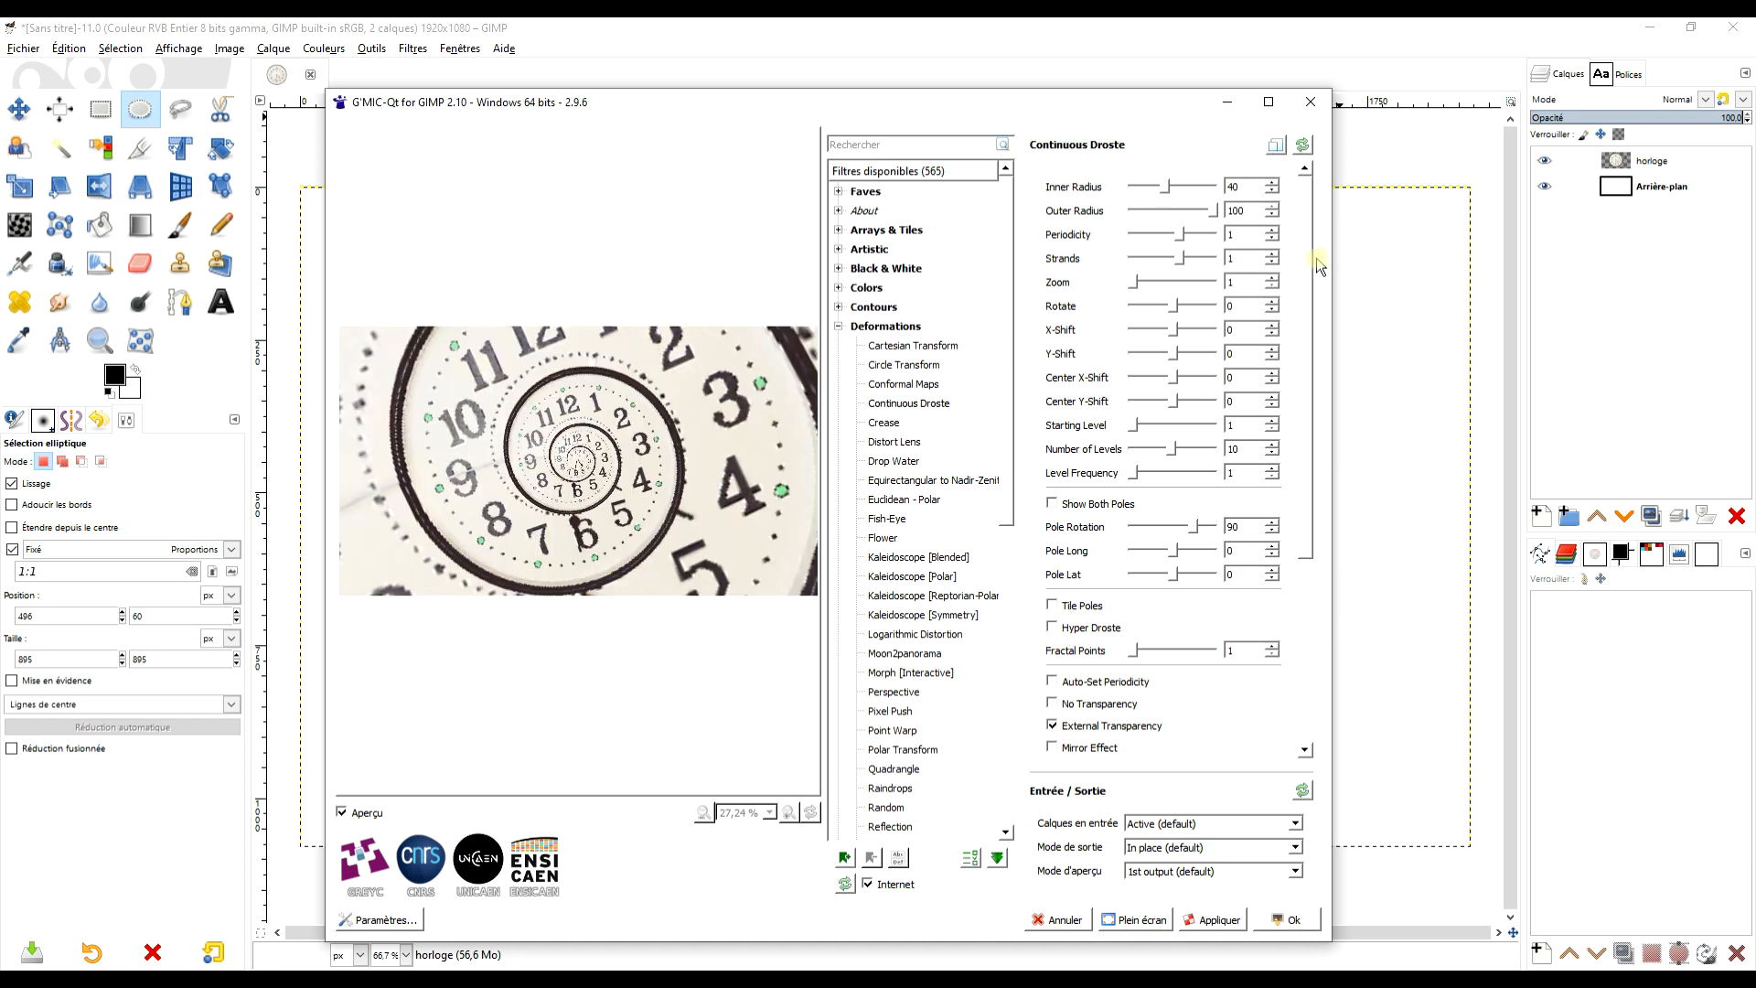
# Set the G'MIC output mode to New layer(s) and apply Continuous Droste to the horloge layer
pyautogui.click(1146, 849)
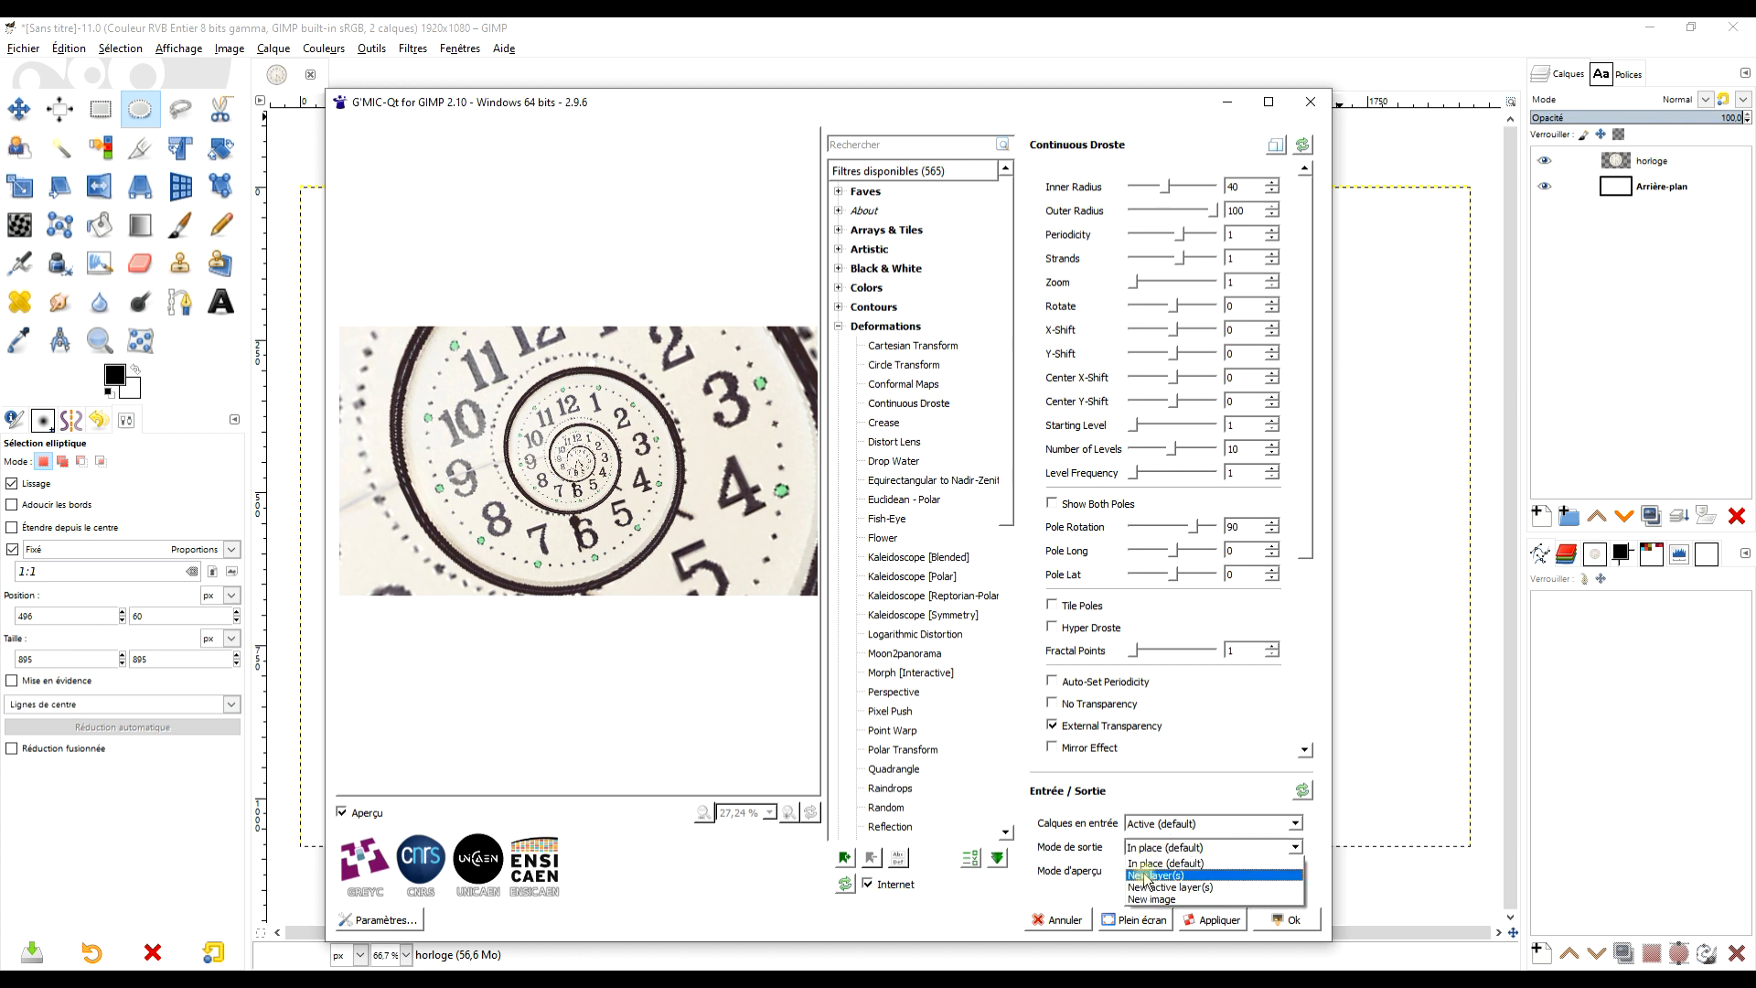
pyautogui.click(1146, 876)
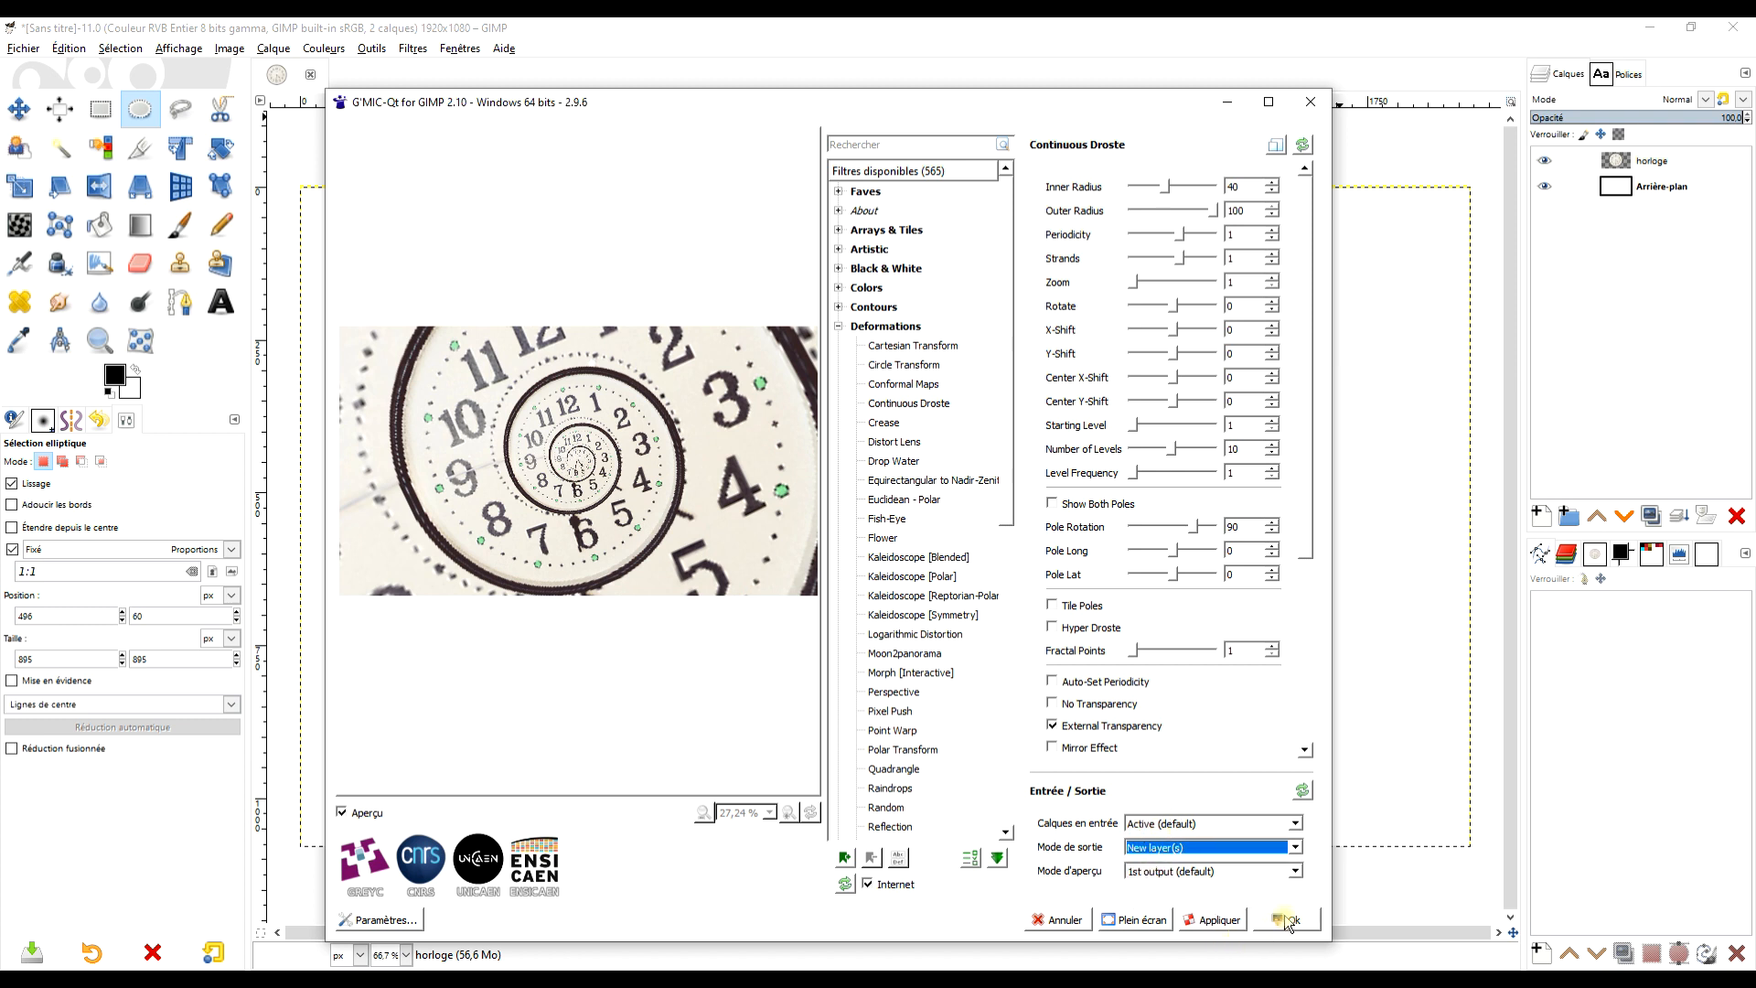
pyautogui.click(1287, 920)
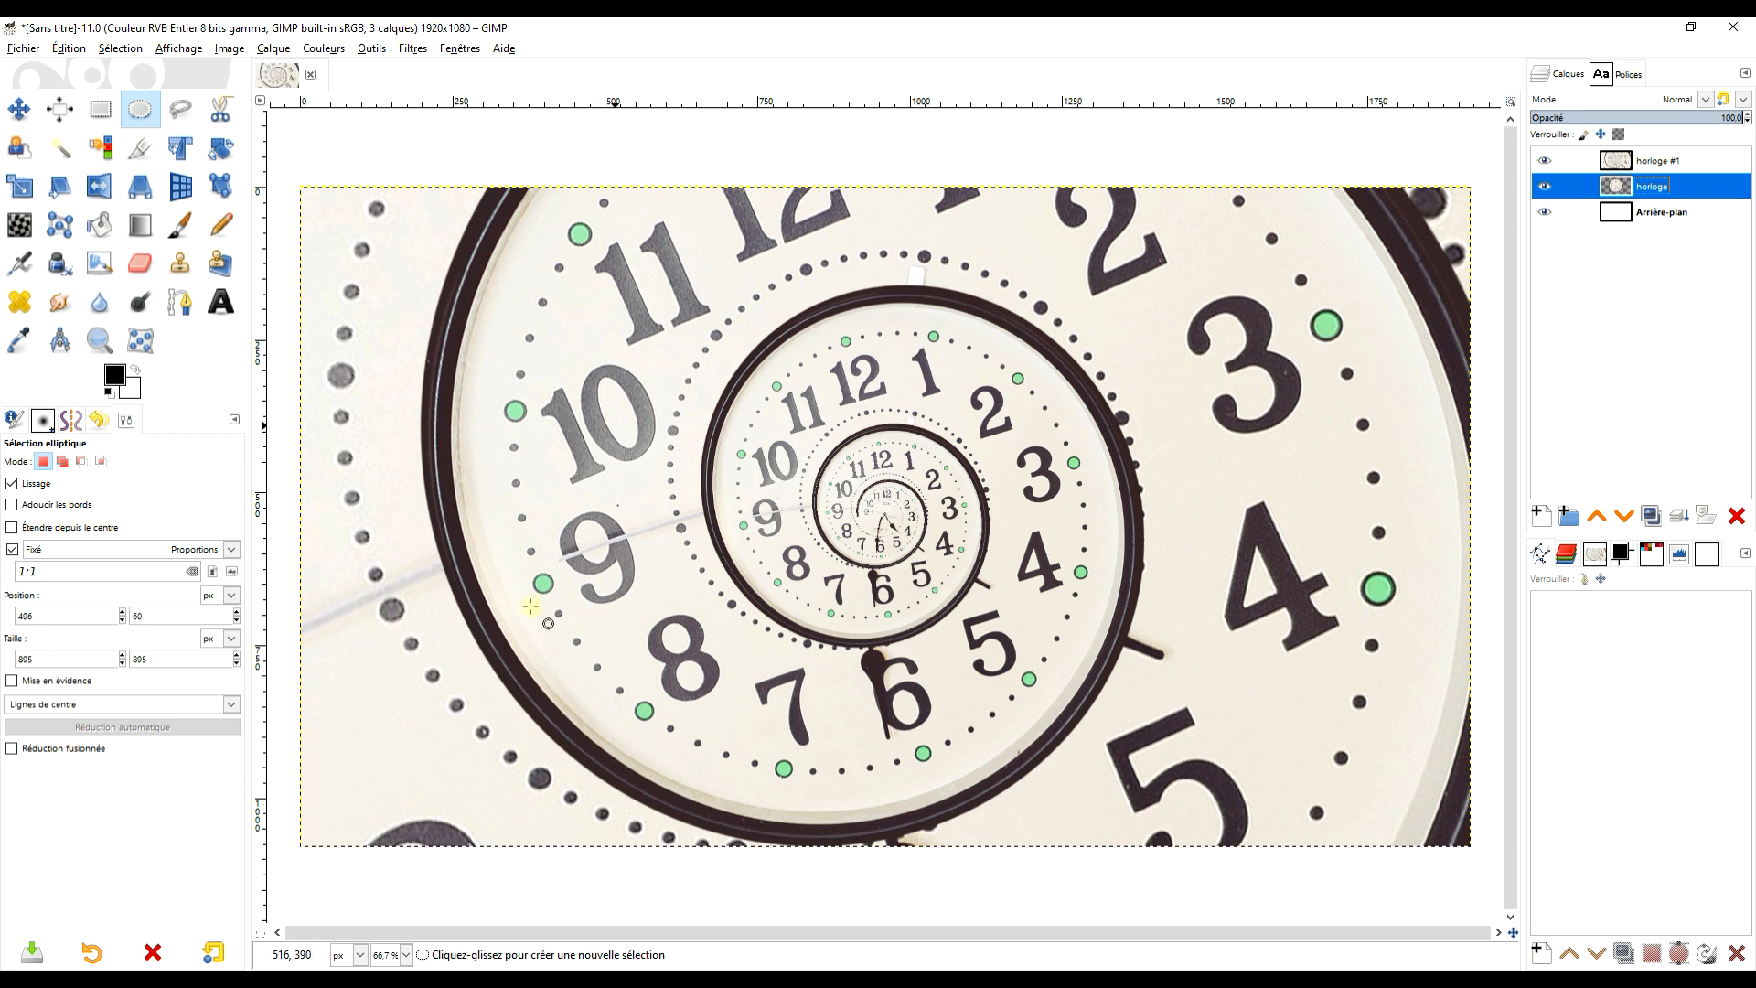
# Switch to the browser and copy the full-size screaming mouth photo from Pixabay
pyautogui.hotkey('alt', 'Tab')
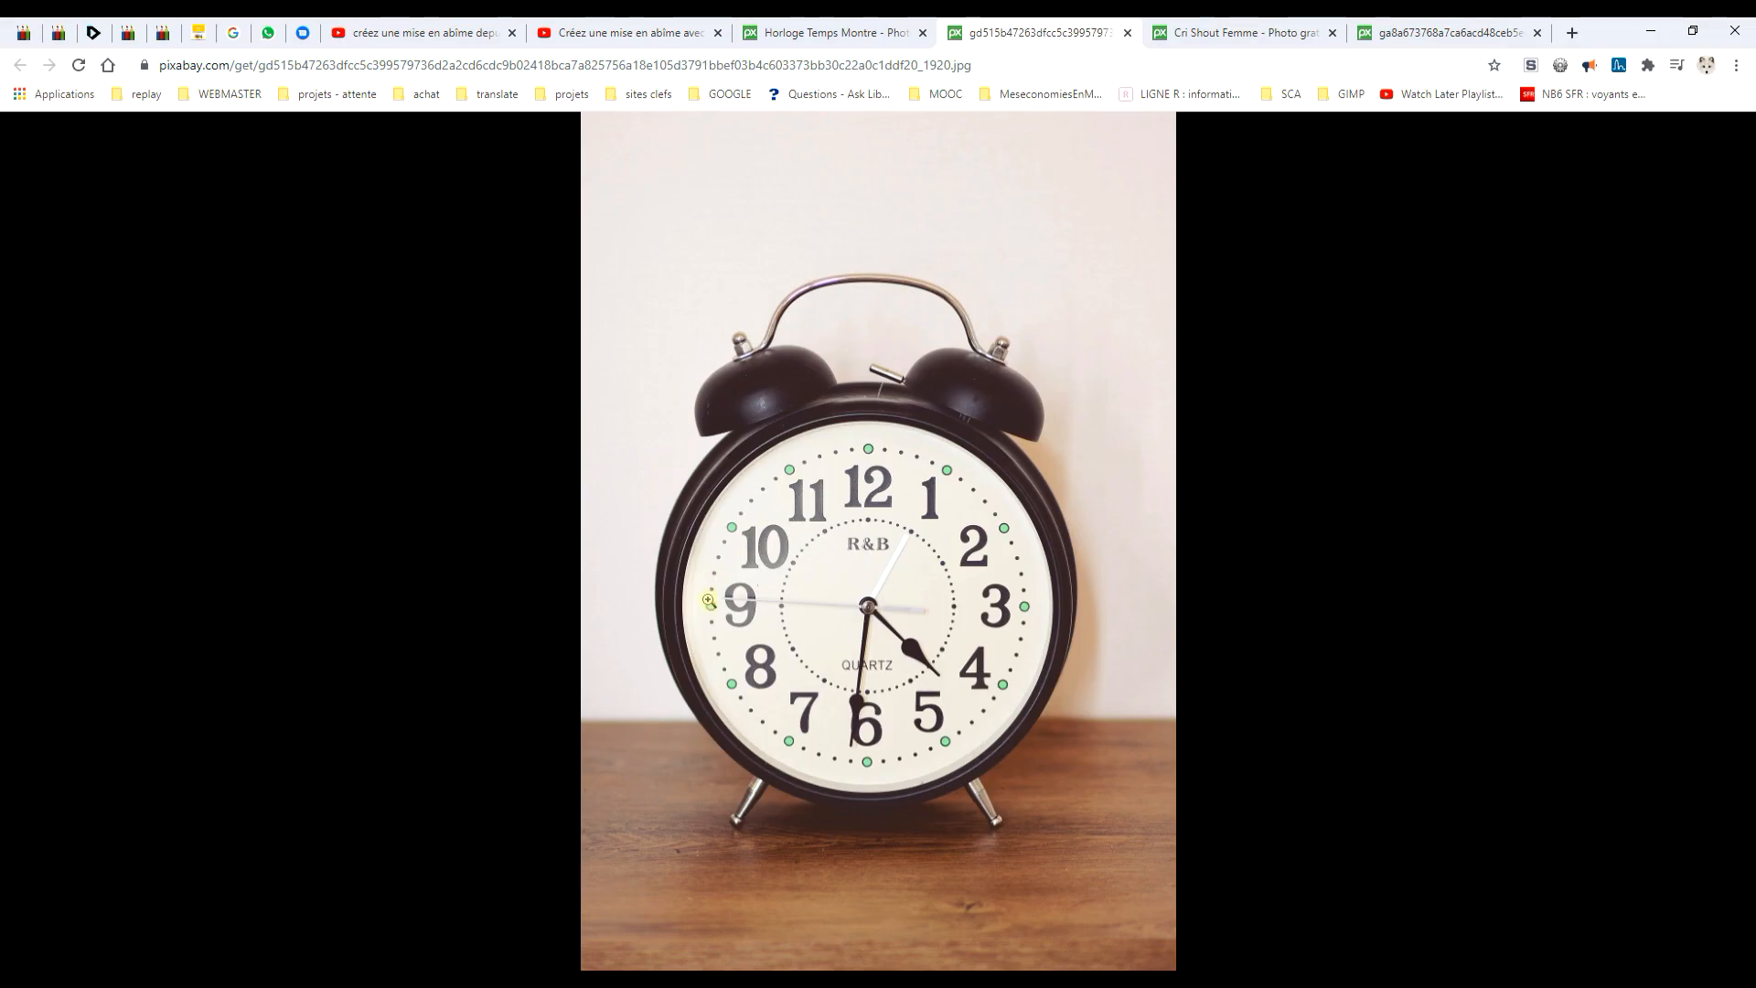
pyautogui.click(1244, 32)
pyautogui.rightClick(666, 362)
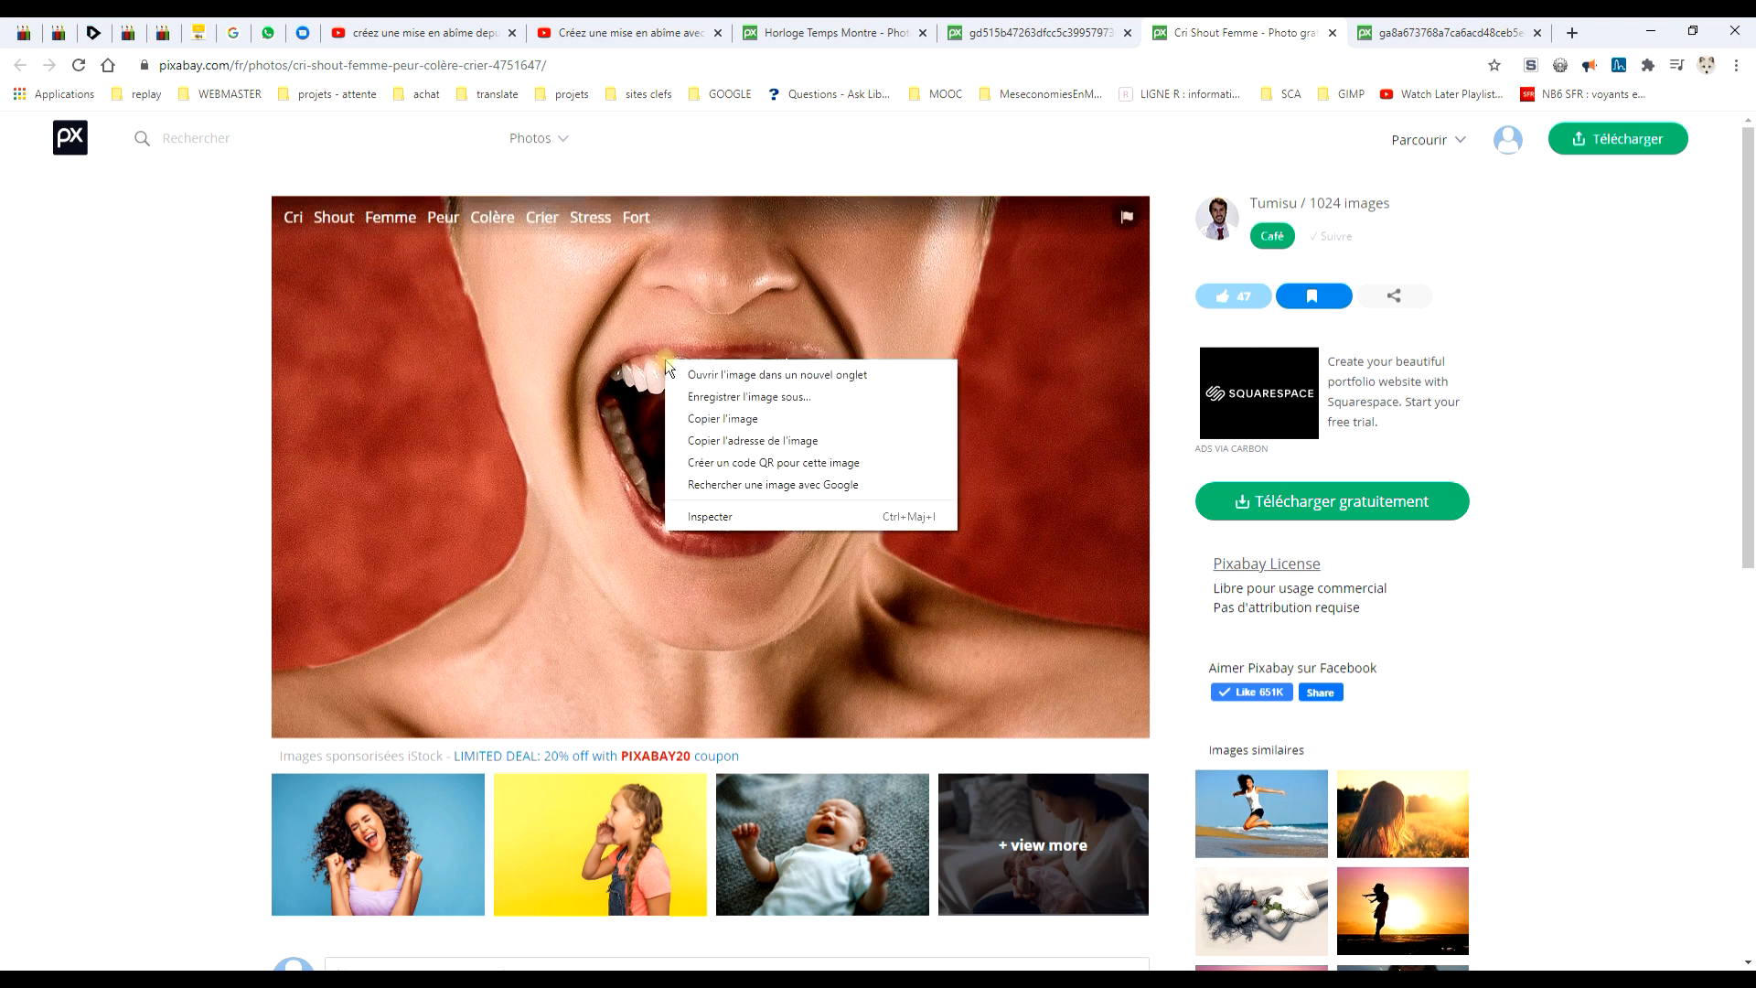
pyautogui.click(1310, 519)
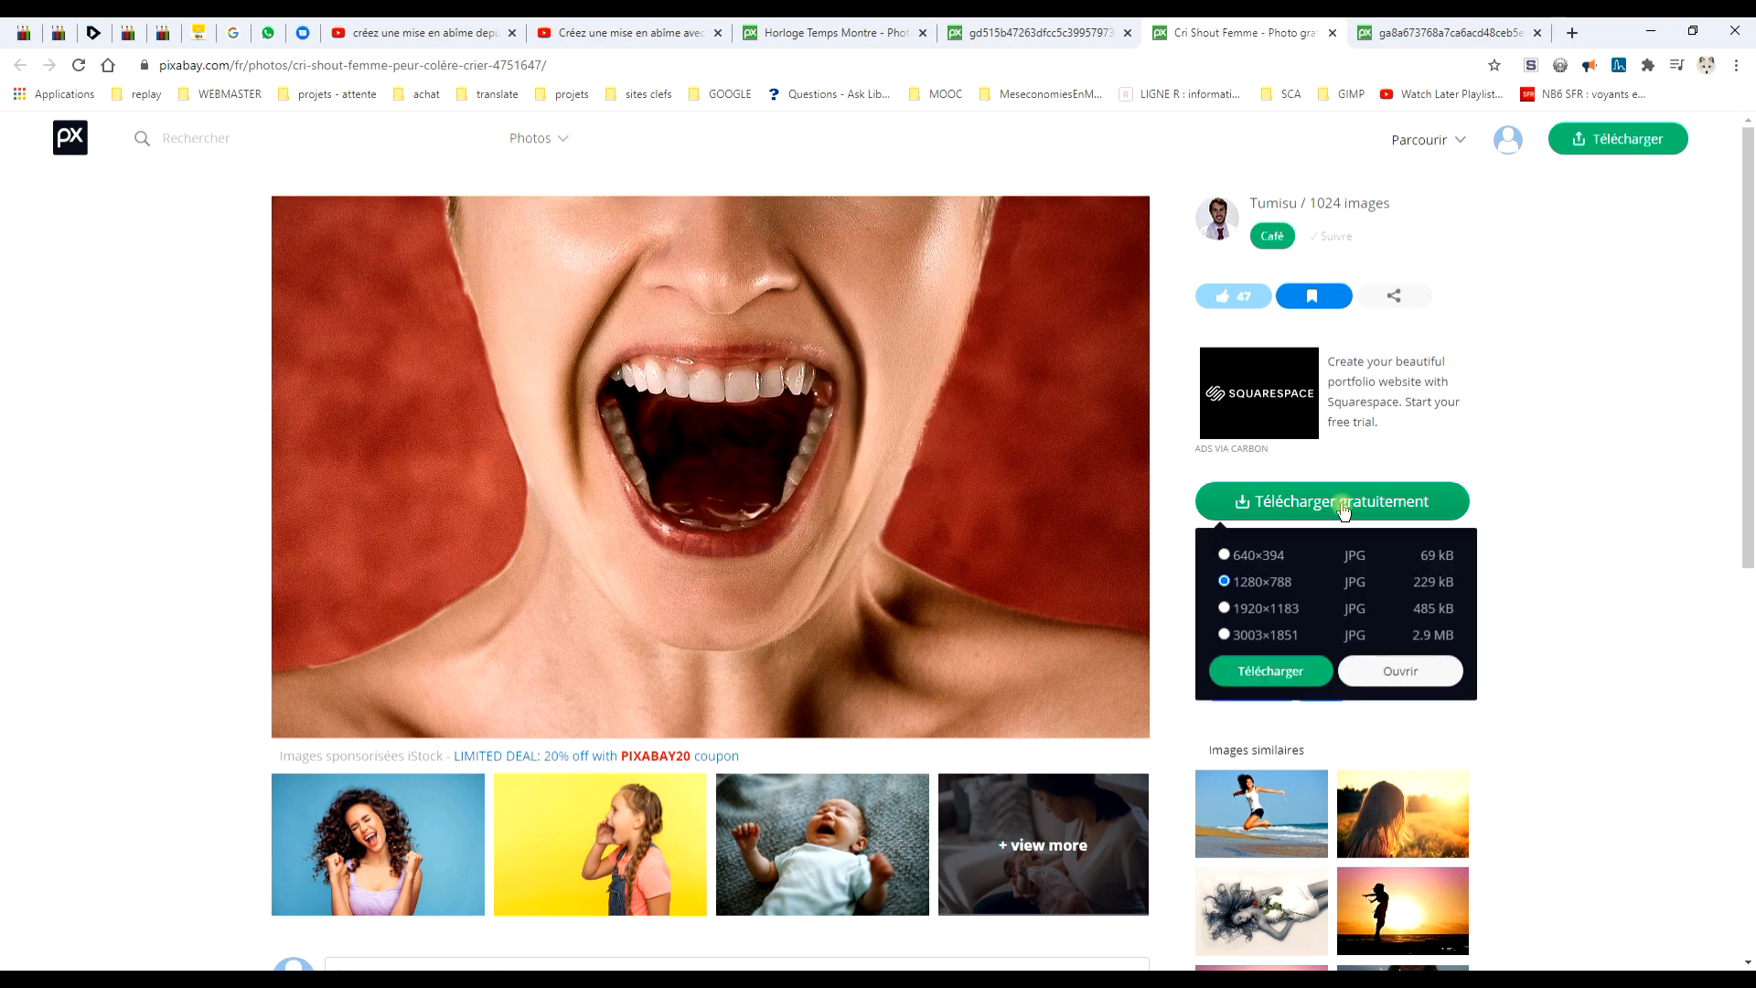
pyautogui.click(1440, 37)
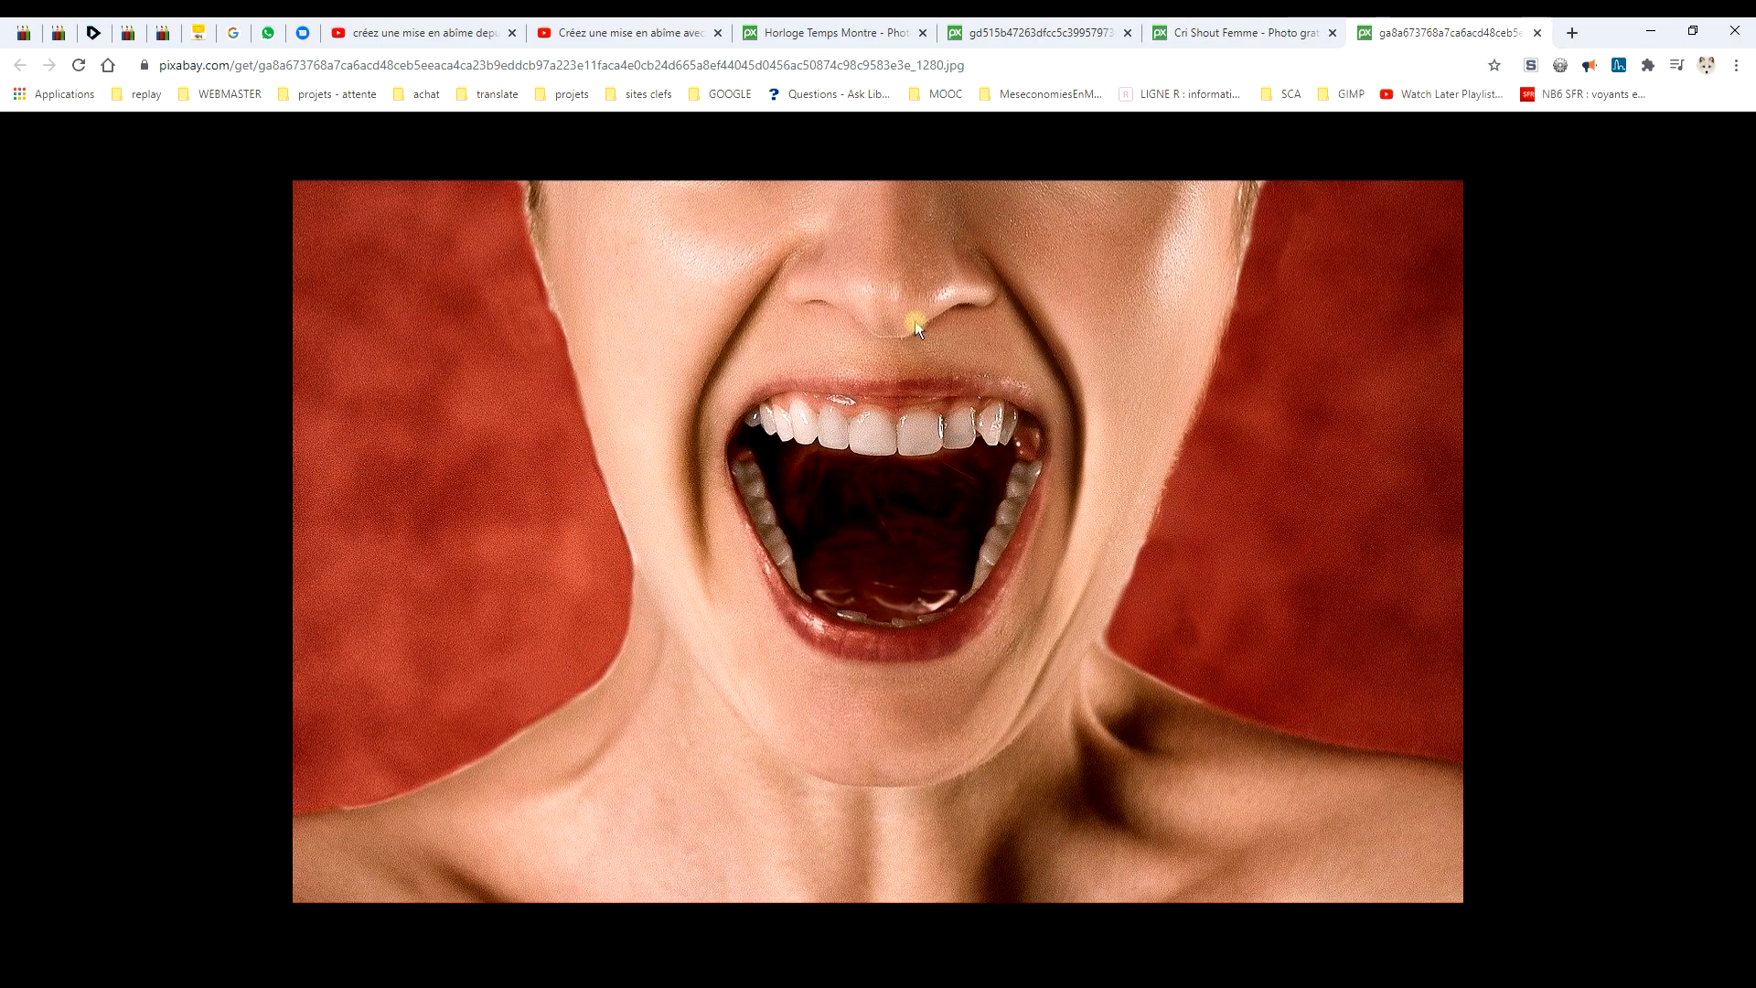
pyautogui.rightClick(889, 310)
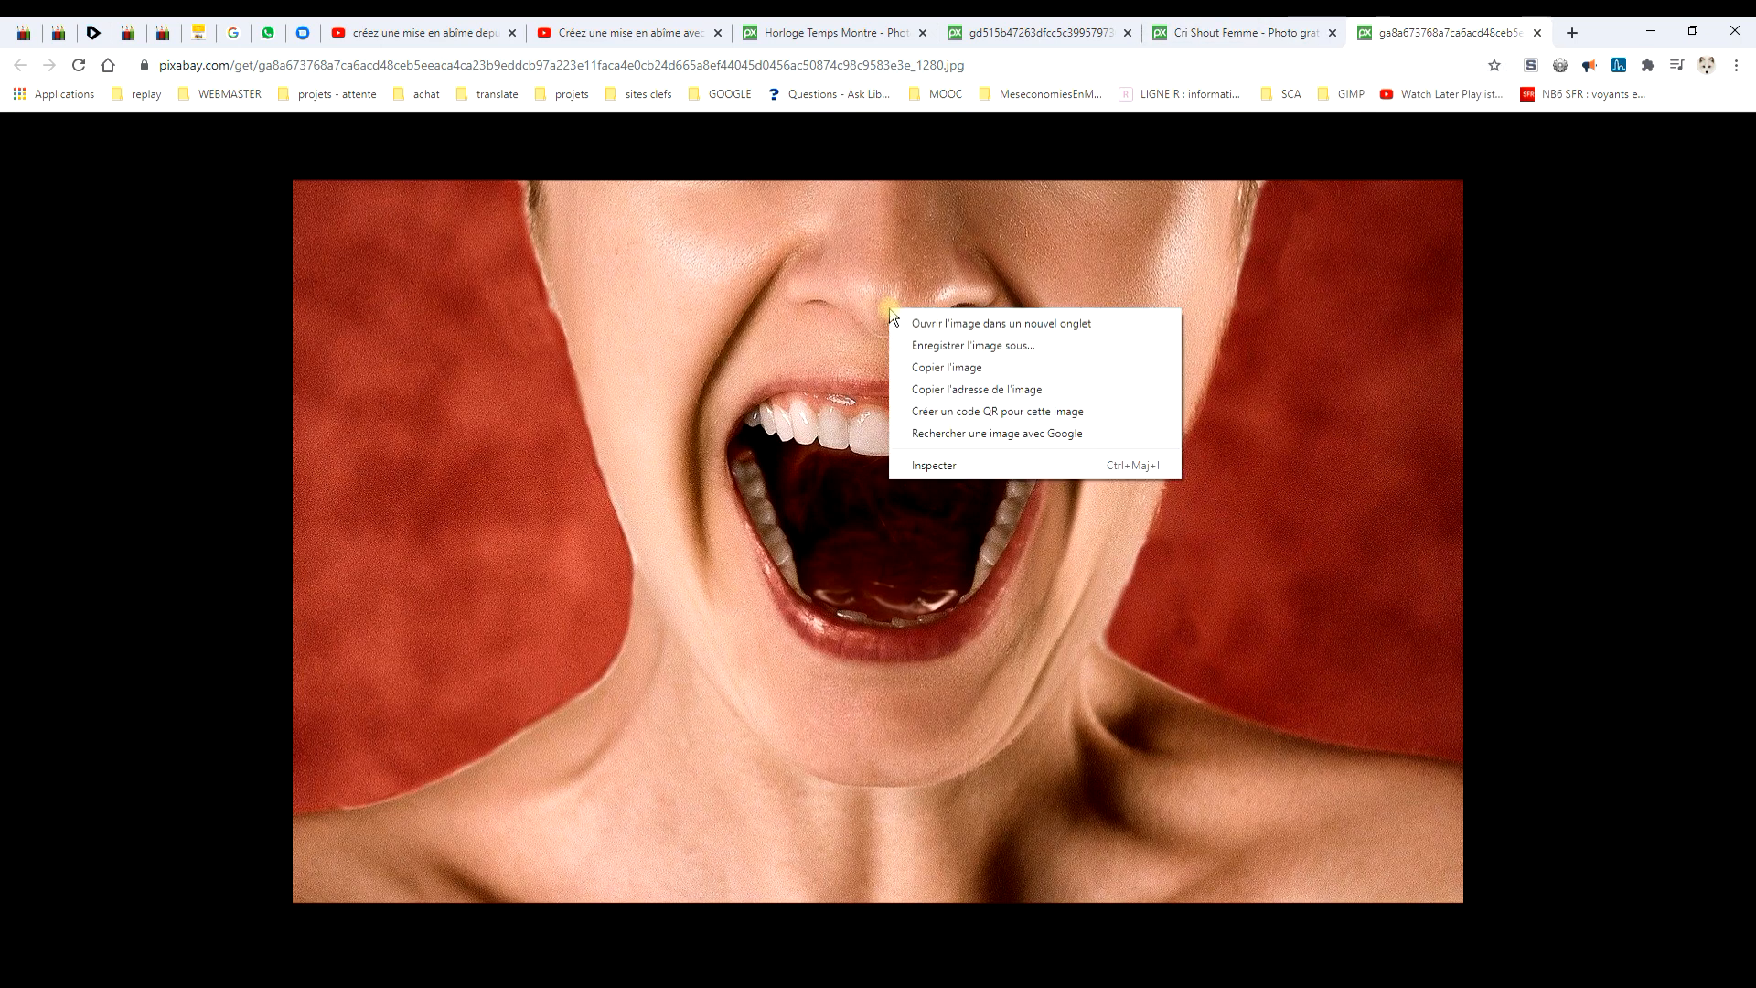
pyautogui.click(927, 371)
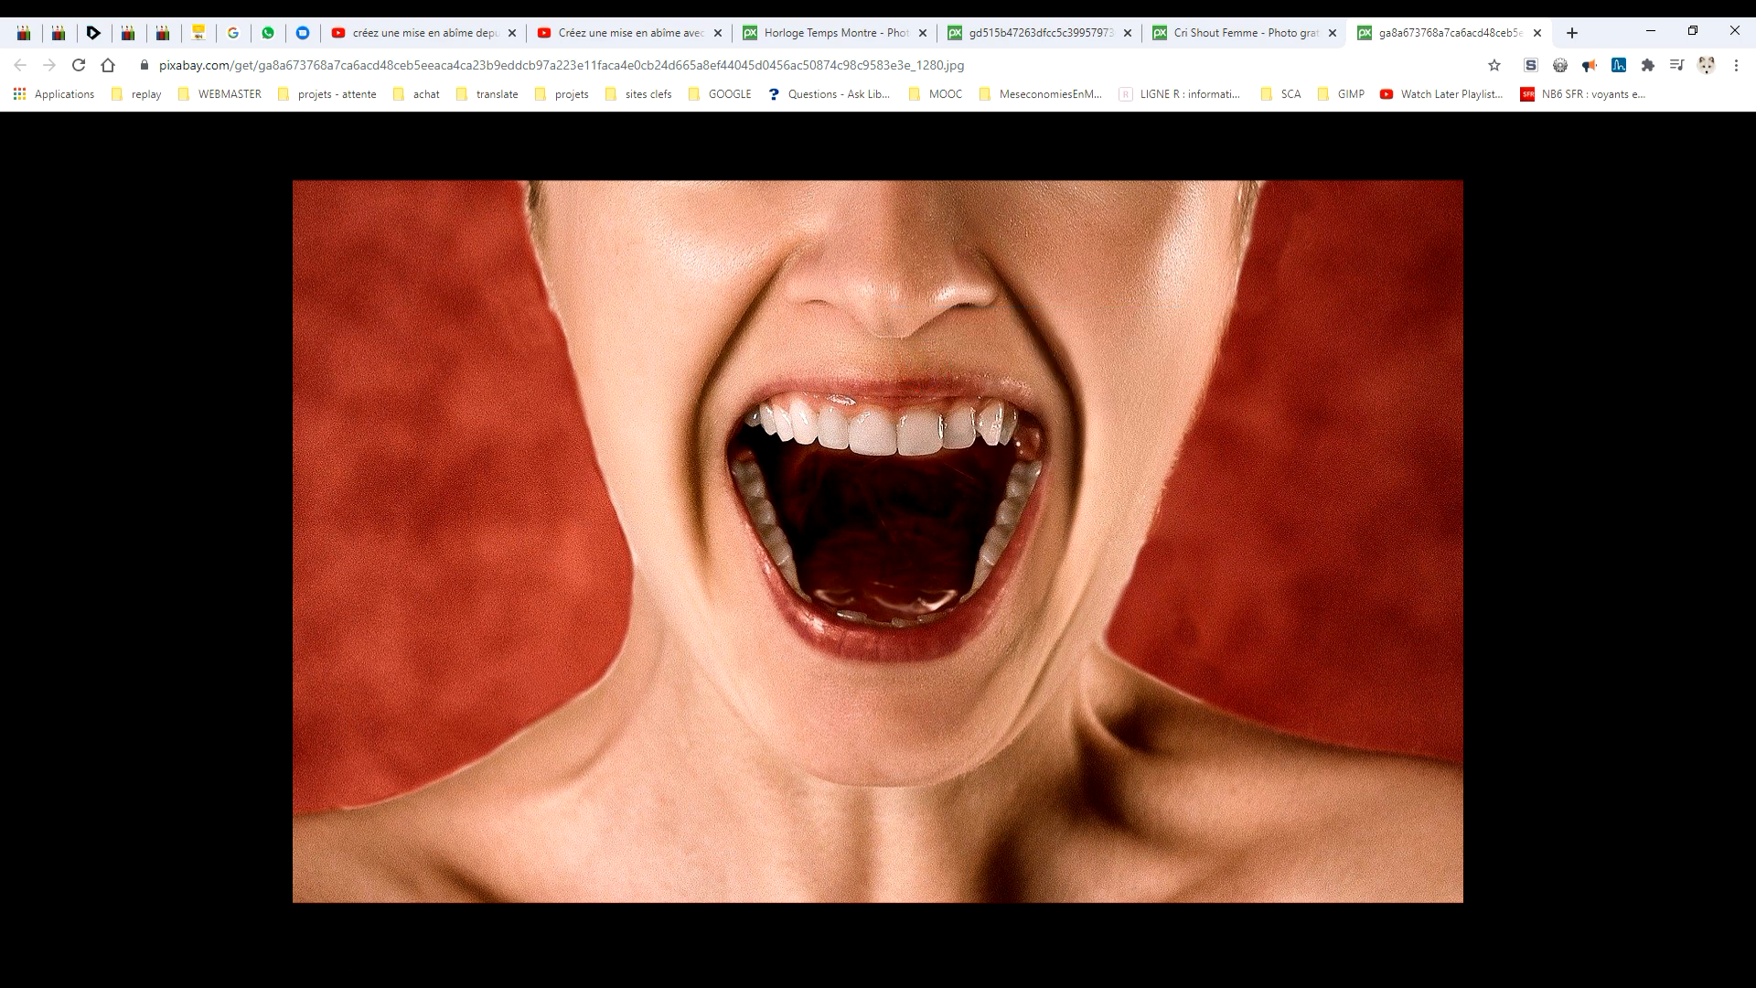
# Return to GIMP and paste the copied mouth photo as a new image
pyautogui.click(336, 984)
pyautogui.click(69, 48)
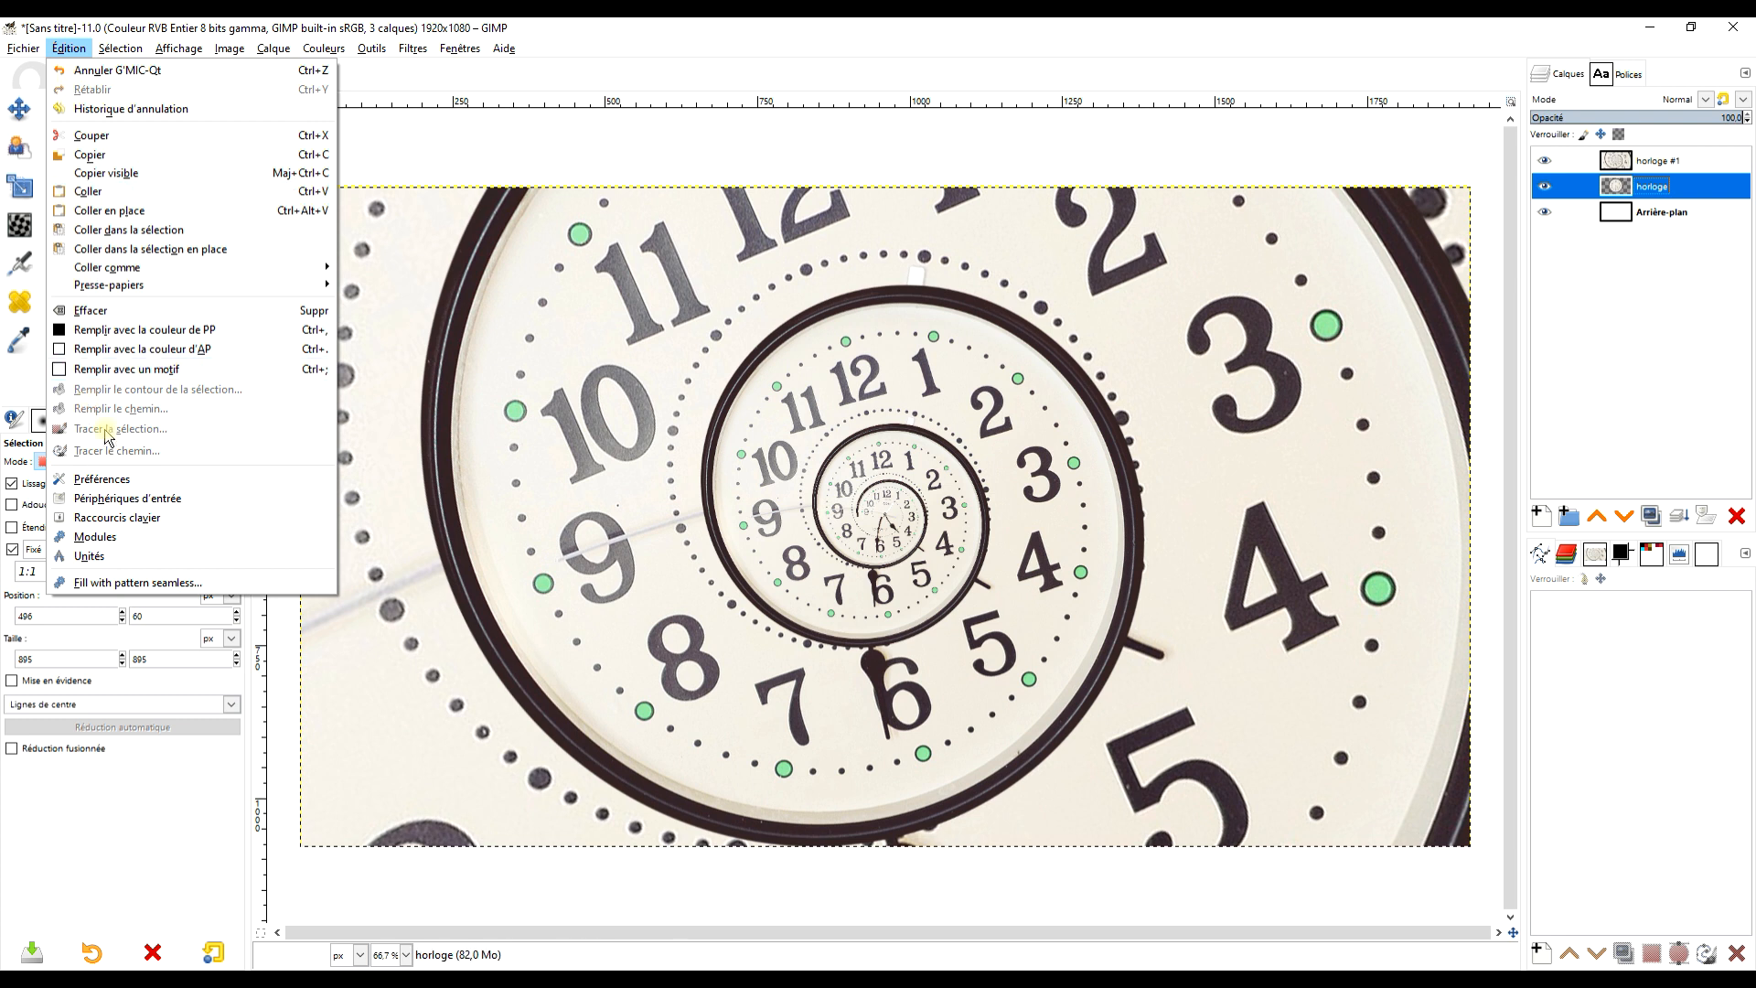
pyautogui.moveTo(157, 271)
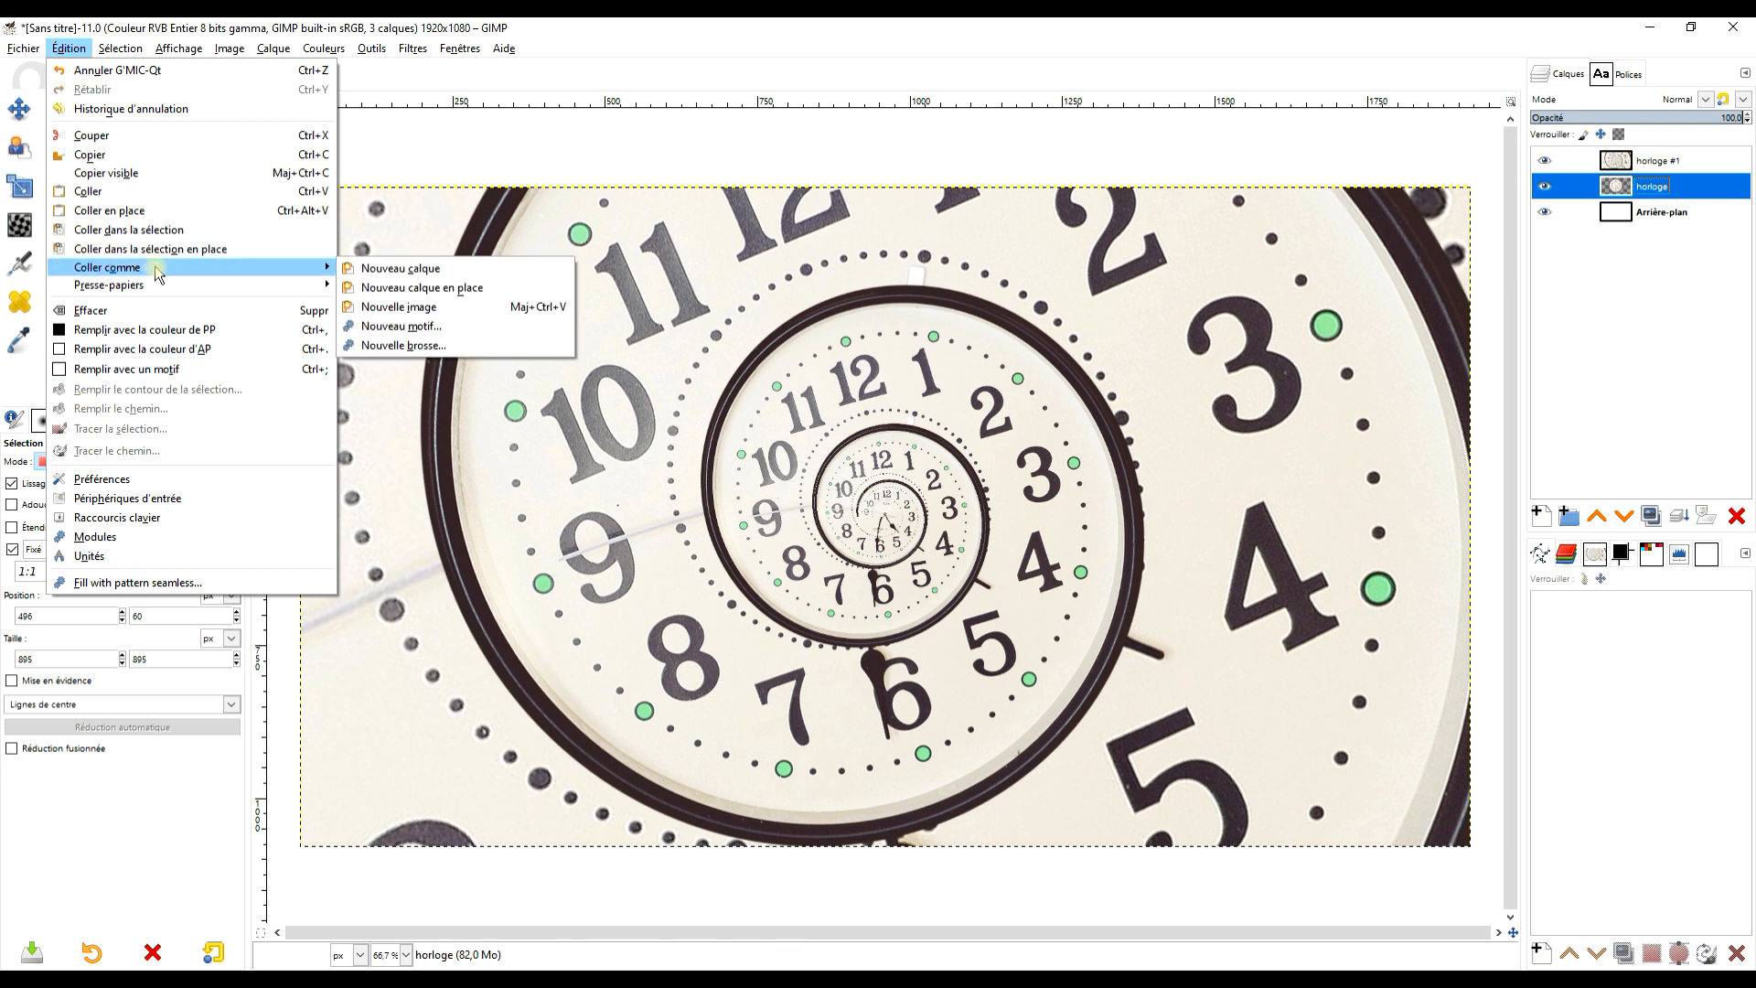
pyautogui.click(403, 307)
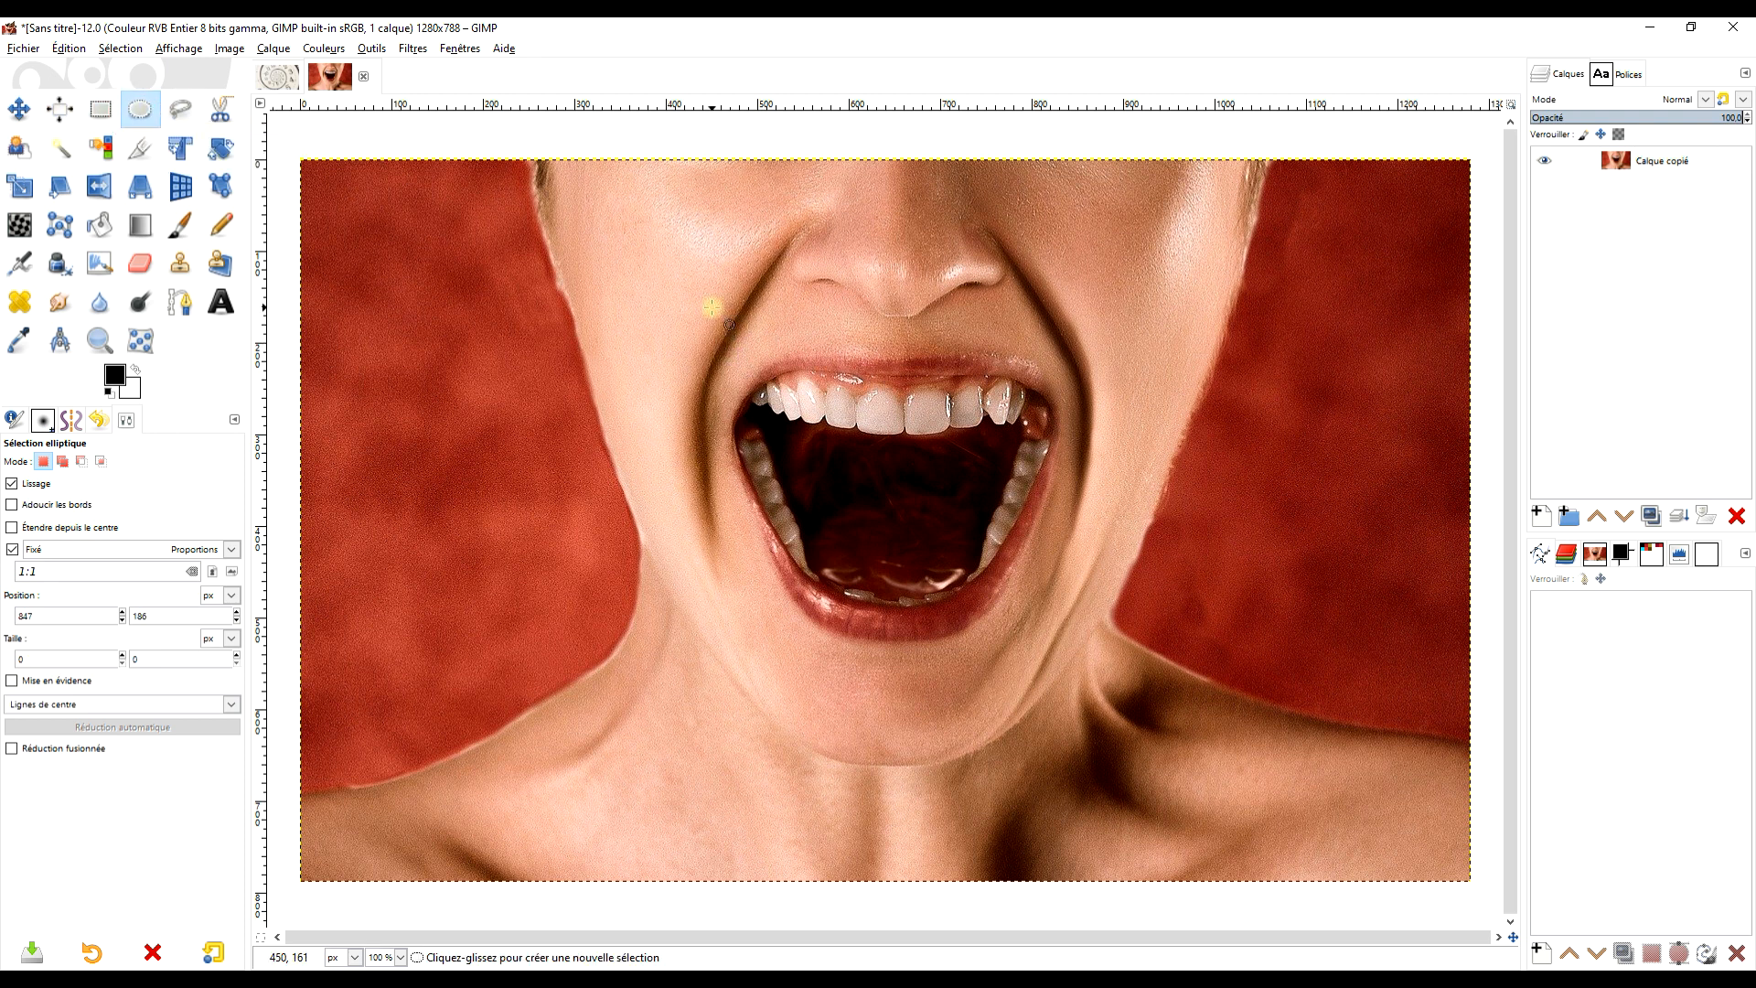
# Draw a circular selection of about 408 × 408 px around the open mouth and centre it on the mouth
pyautogui.moveTo(719, 317); pyautogui.dragTo(747, 356)
pyautogui.moveTo(801, 421); pyautogui.dragTo(1090, 688)
pyautogui.moveTo(905, 501)
pyautogui.mouseDown()
pyautogui.moveTo(885, 508)
pyautogui.moveTo(903, 505)
pyautogui.mouseUp()
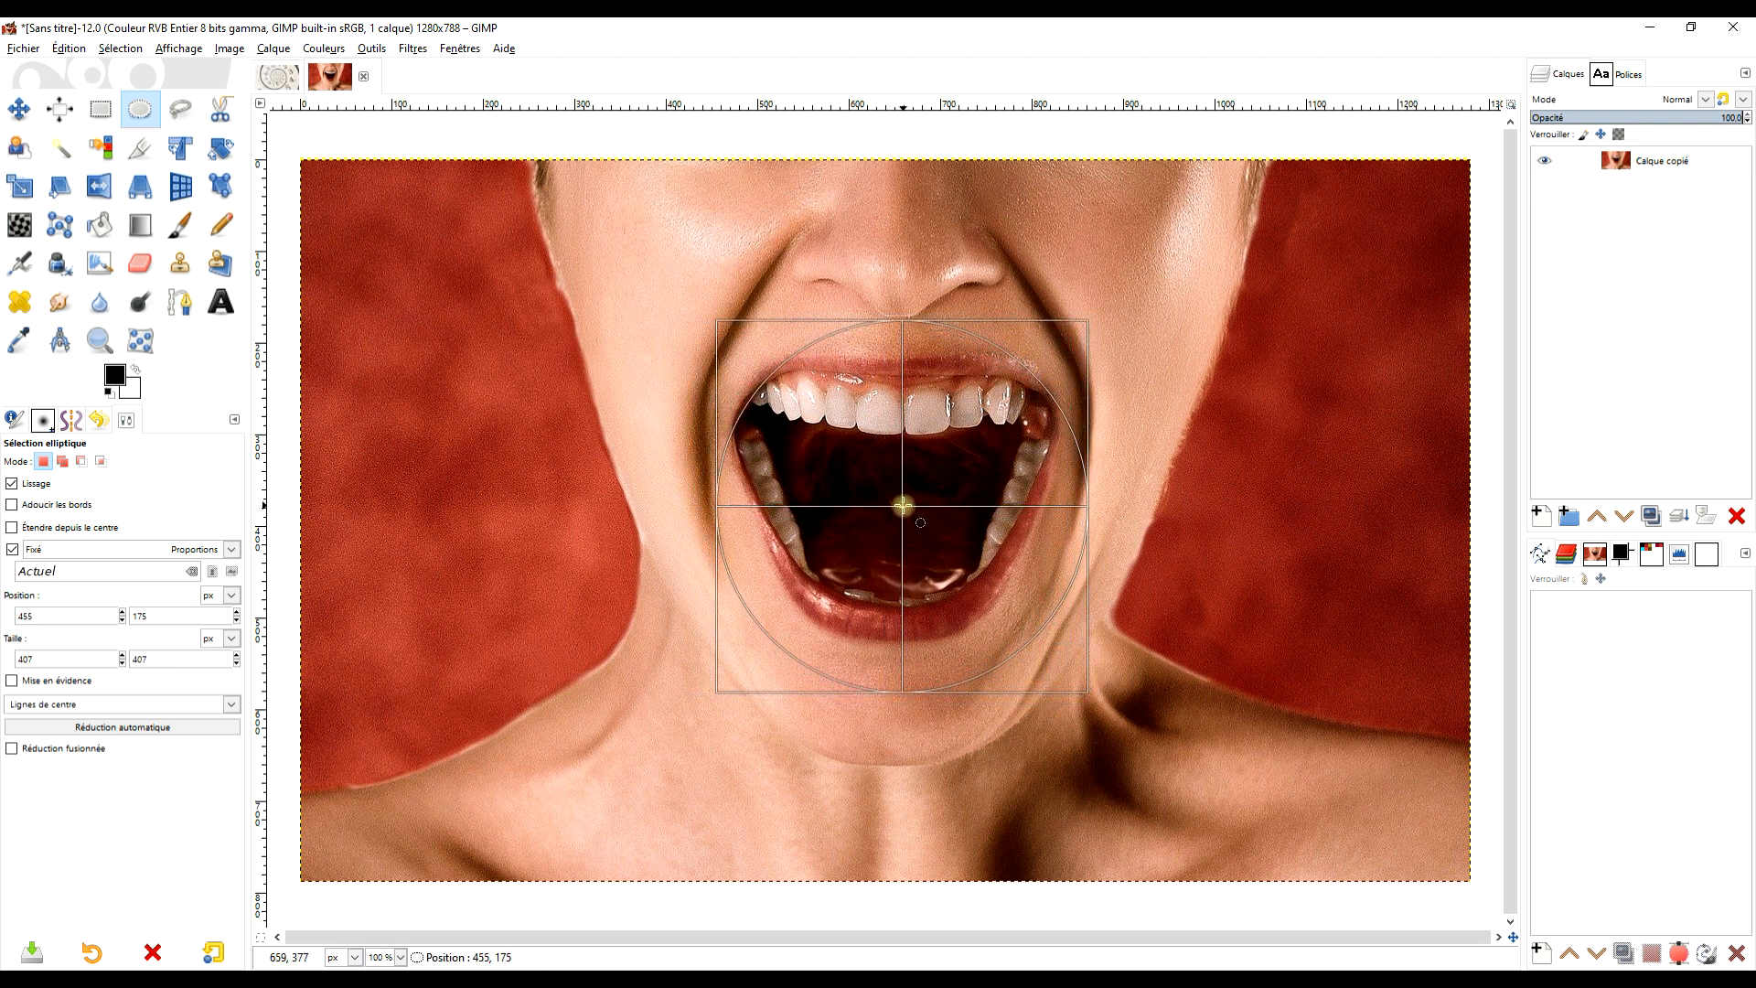
pyautogui.moveTo(727, 351); pyautogui.dragTo(722, 348)
pyautogui.moveTo(897, 508); pyautogui.dragTo(891, 507)
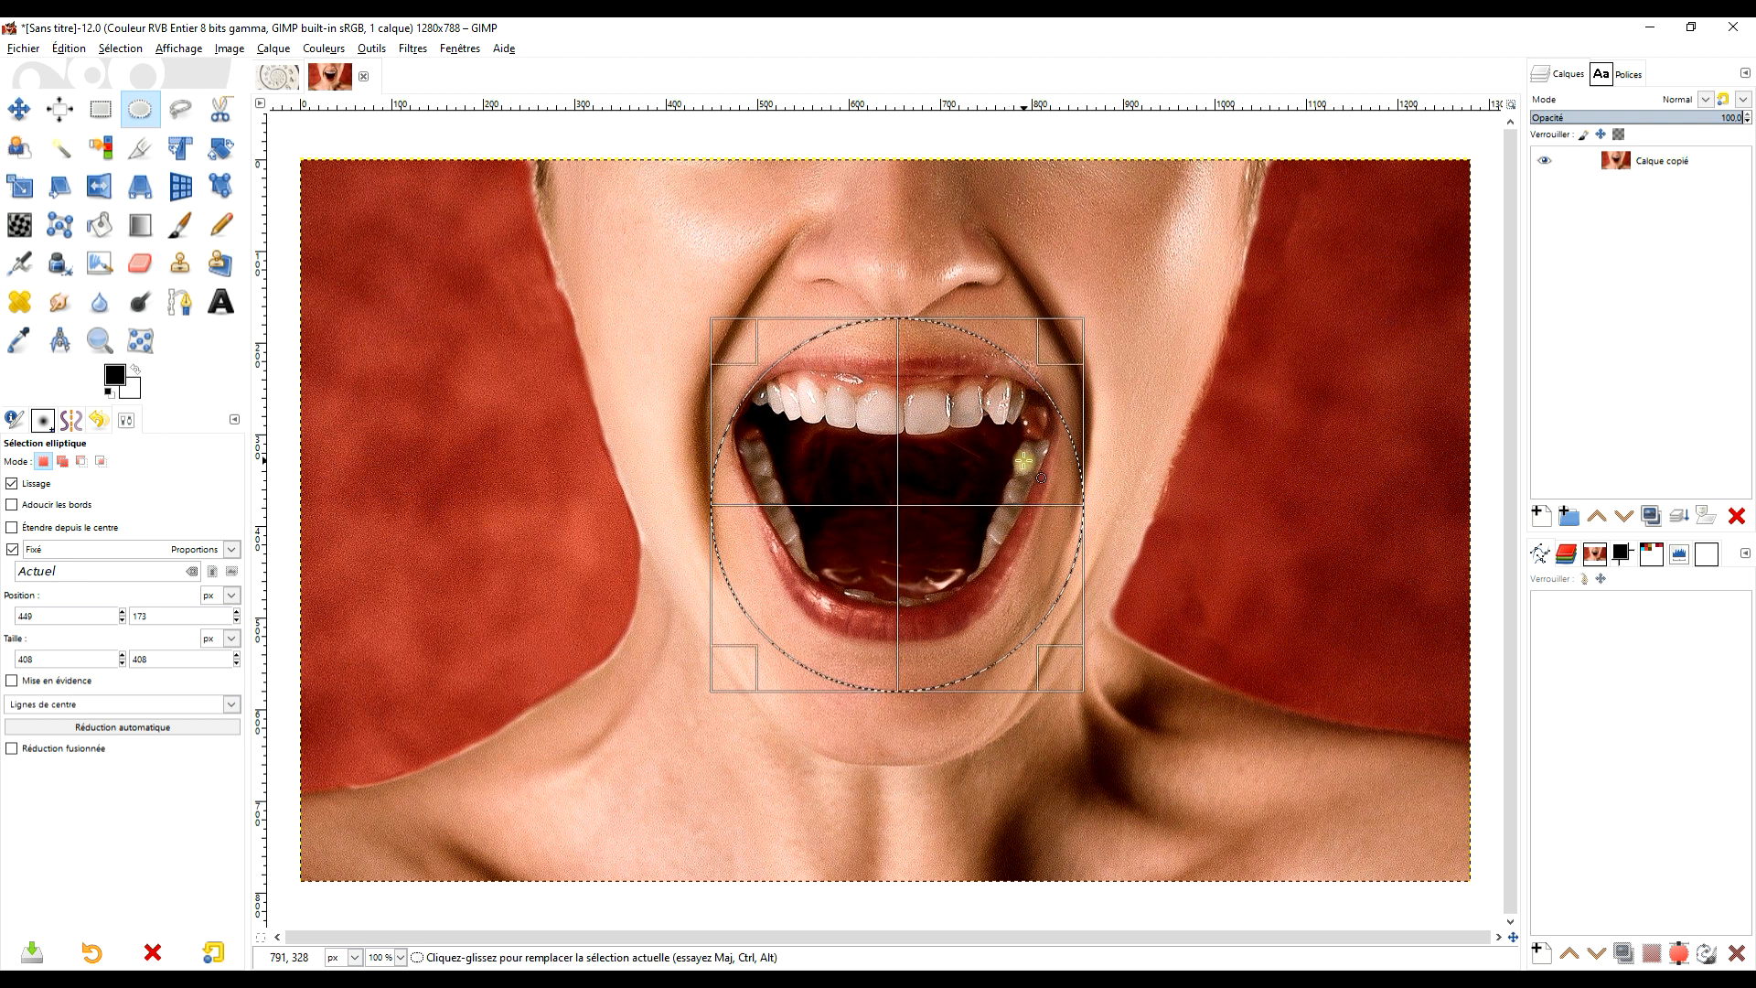
# Cut the selected mouth onto its own new layer and clear the rest of the original photo layer
pyautogui.hotkey('ctrl', 'x')
pyautogui.hotkey('ctrl', 'v')
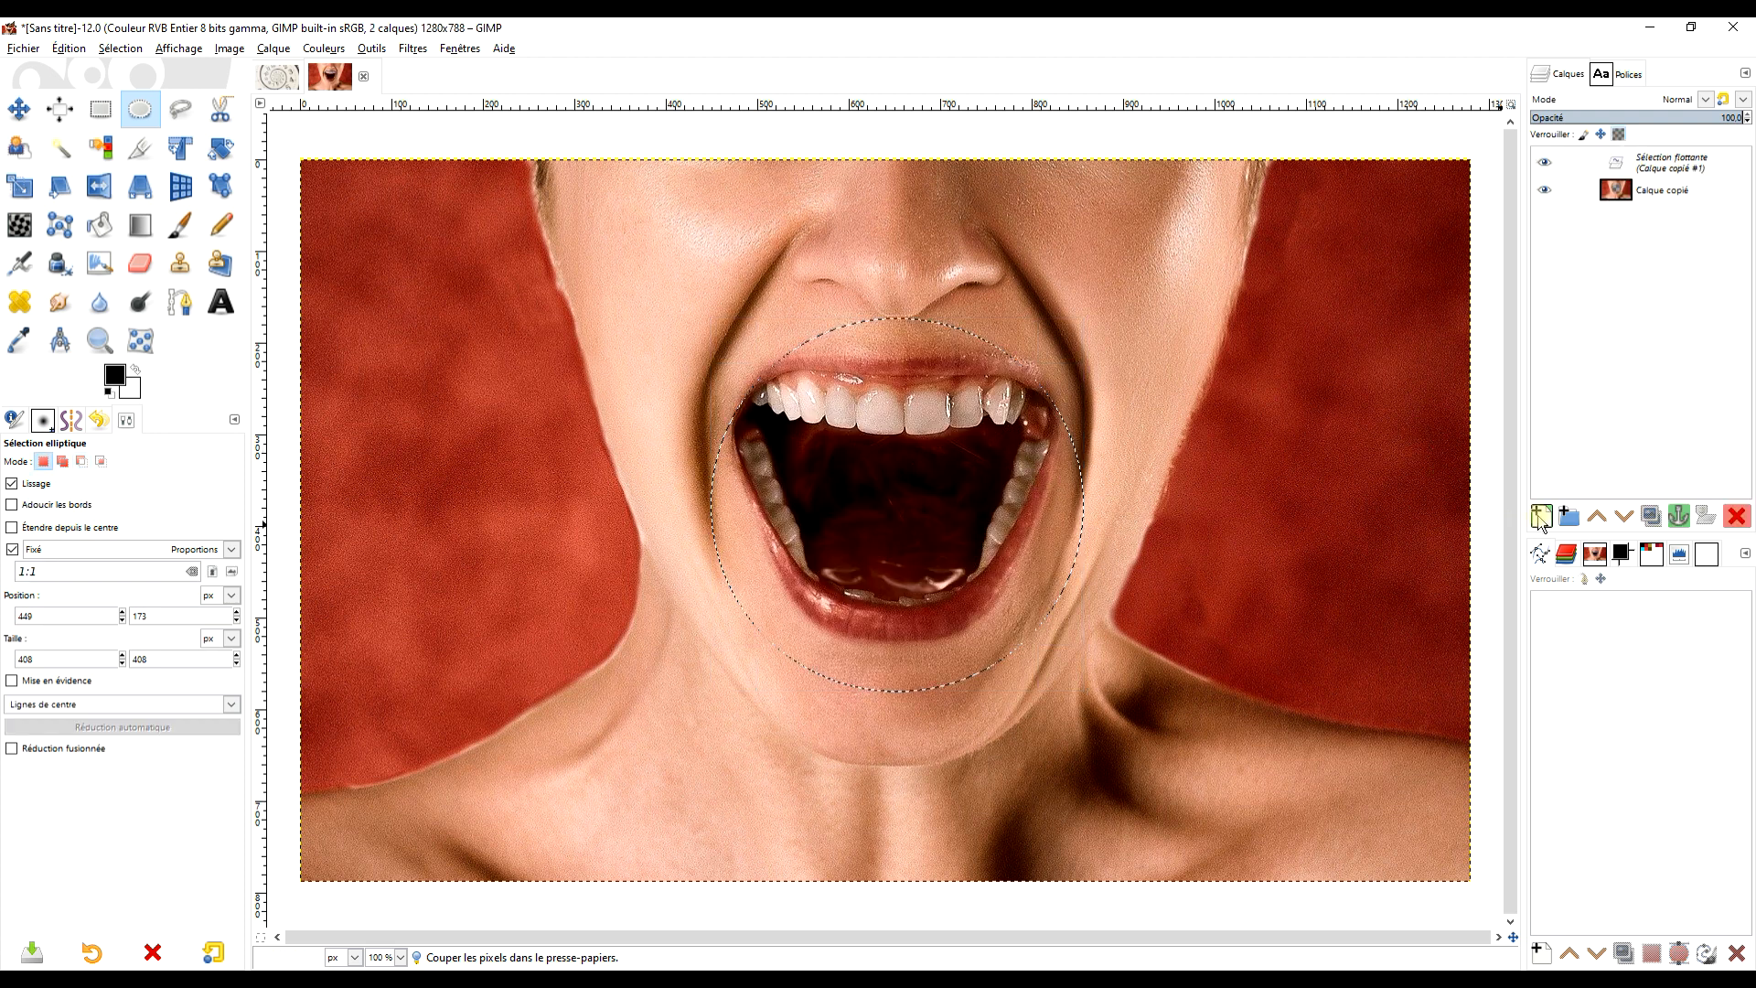
pyautogui.click(1541, 517)
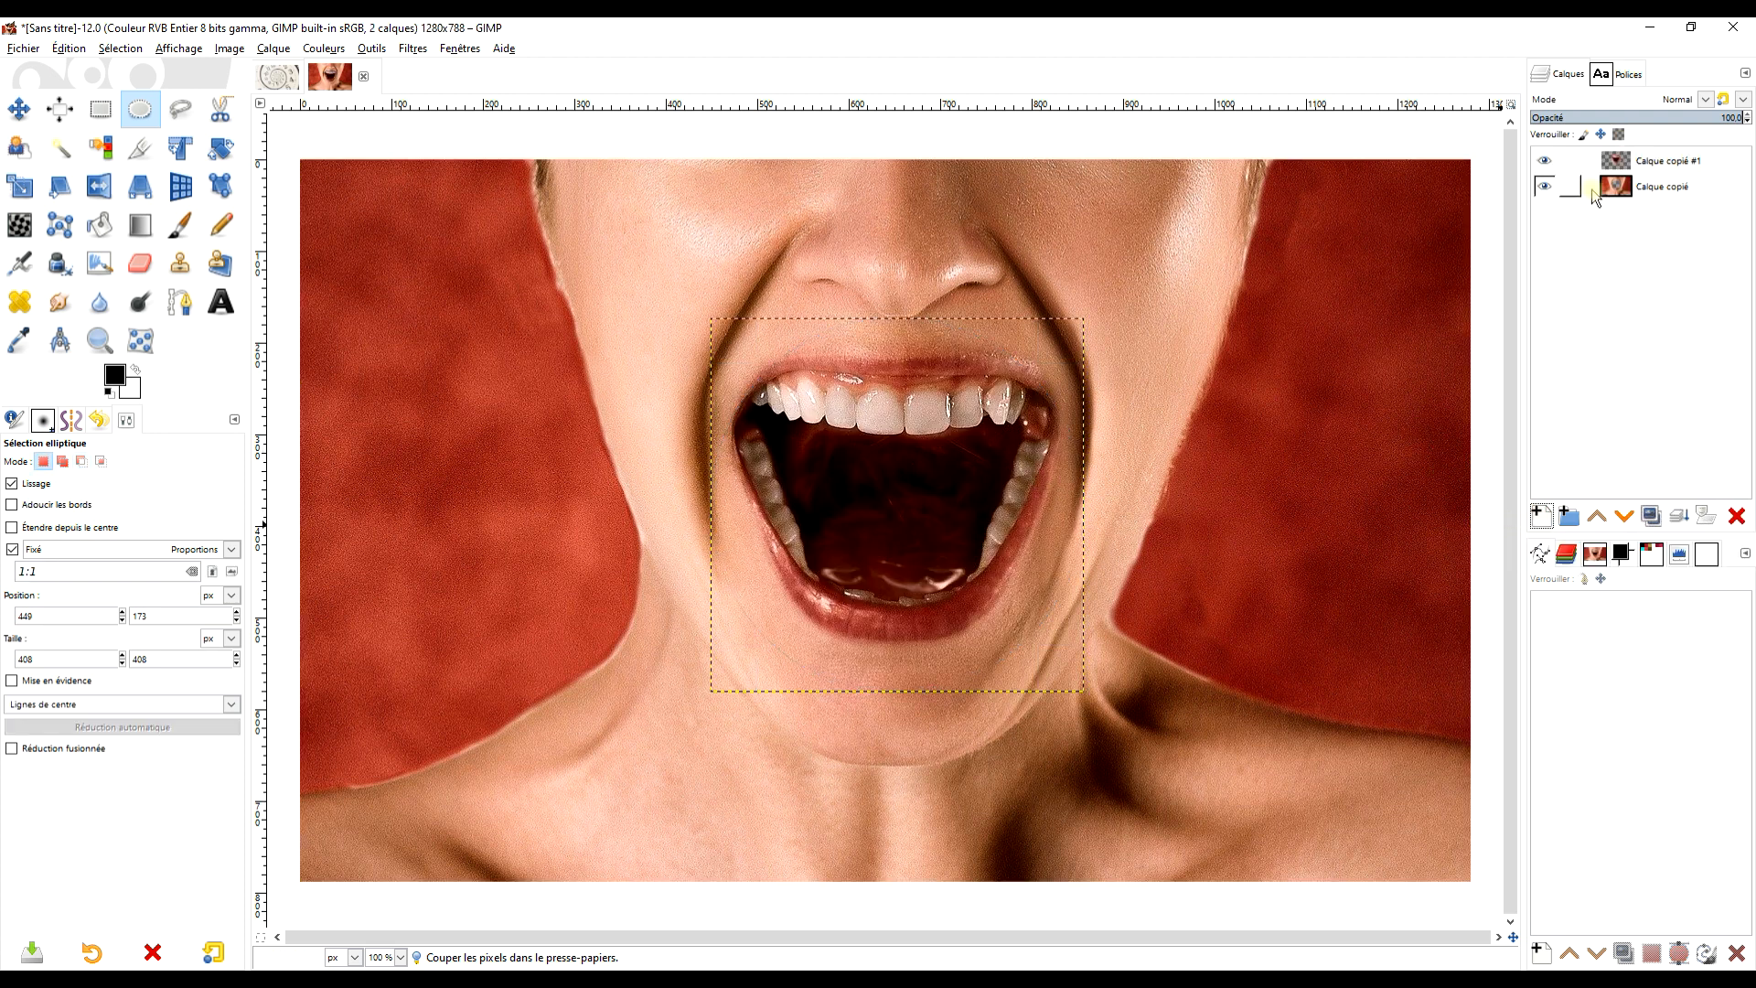
pyautogui.click(1640, 188)
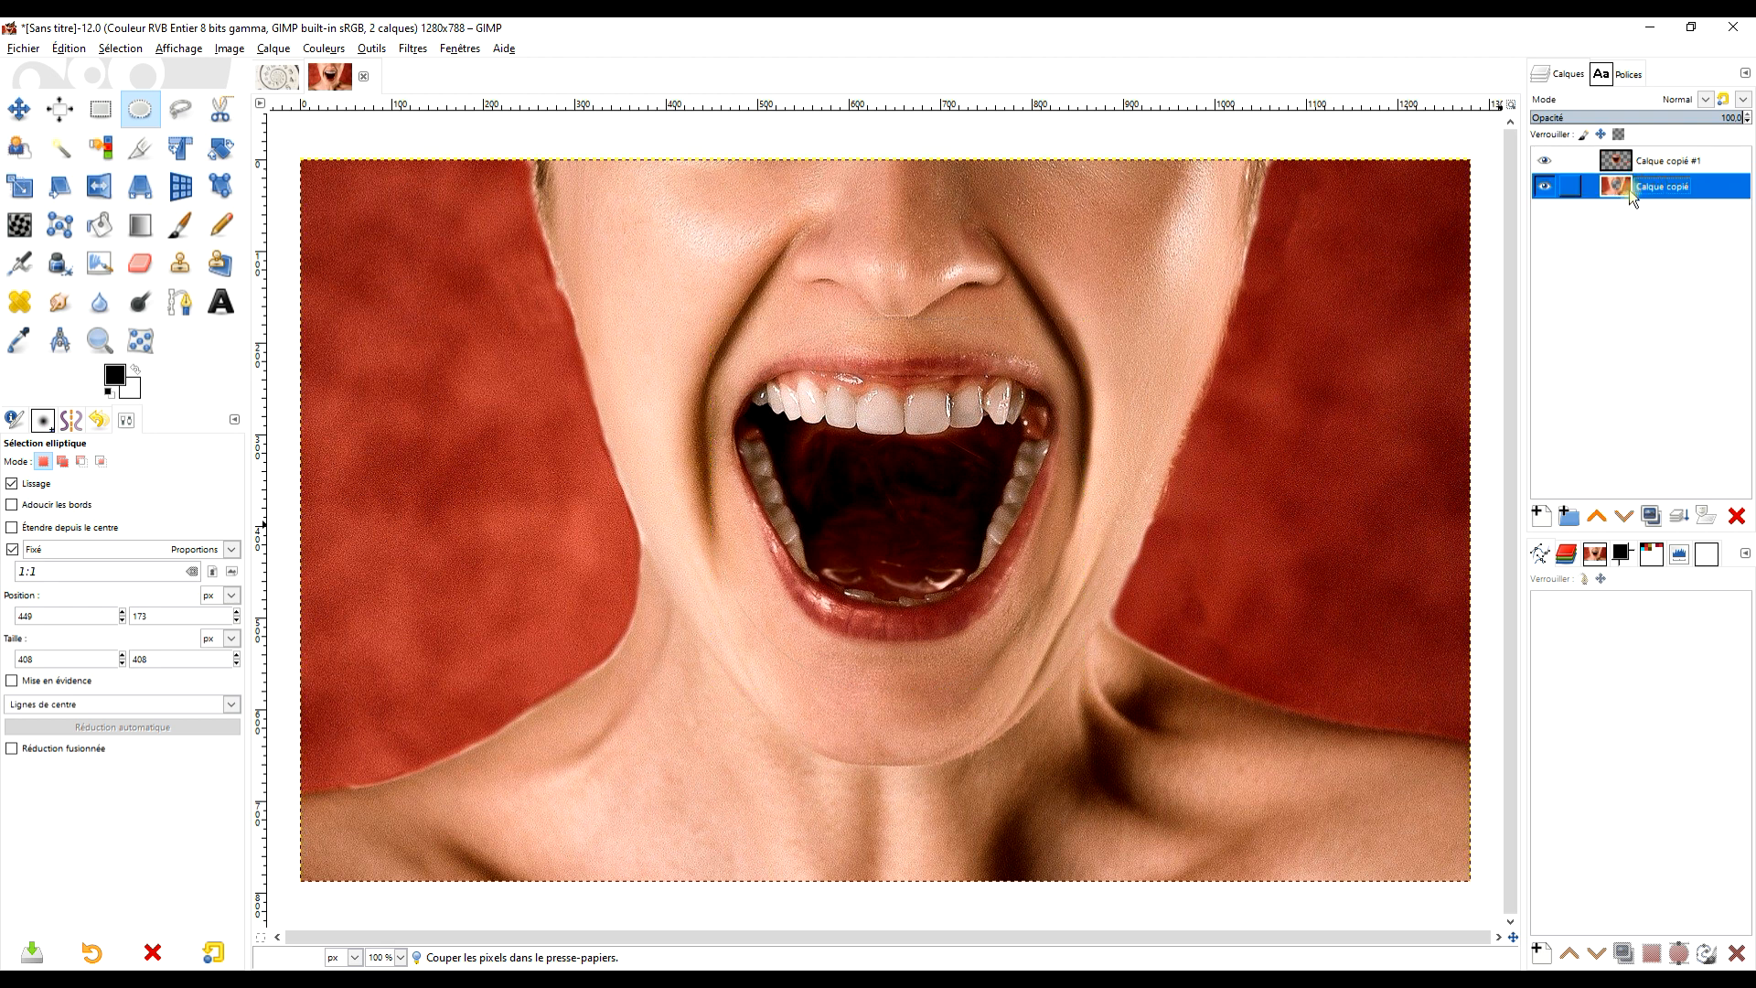
pyautogui.press('Delete')
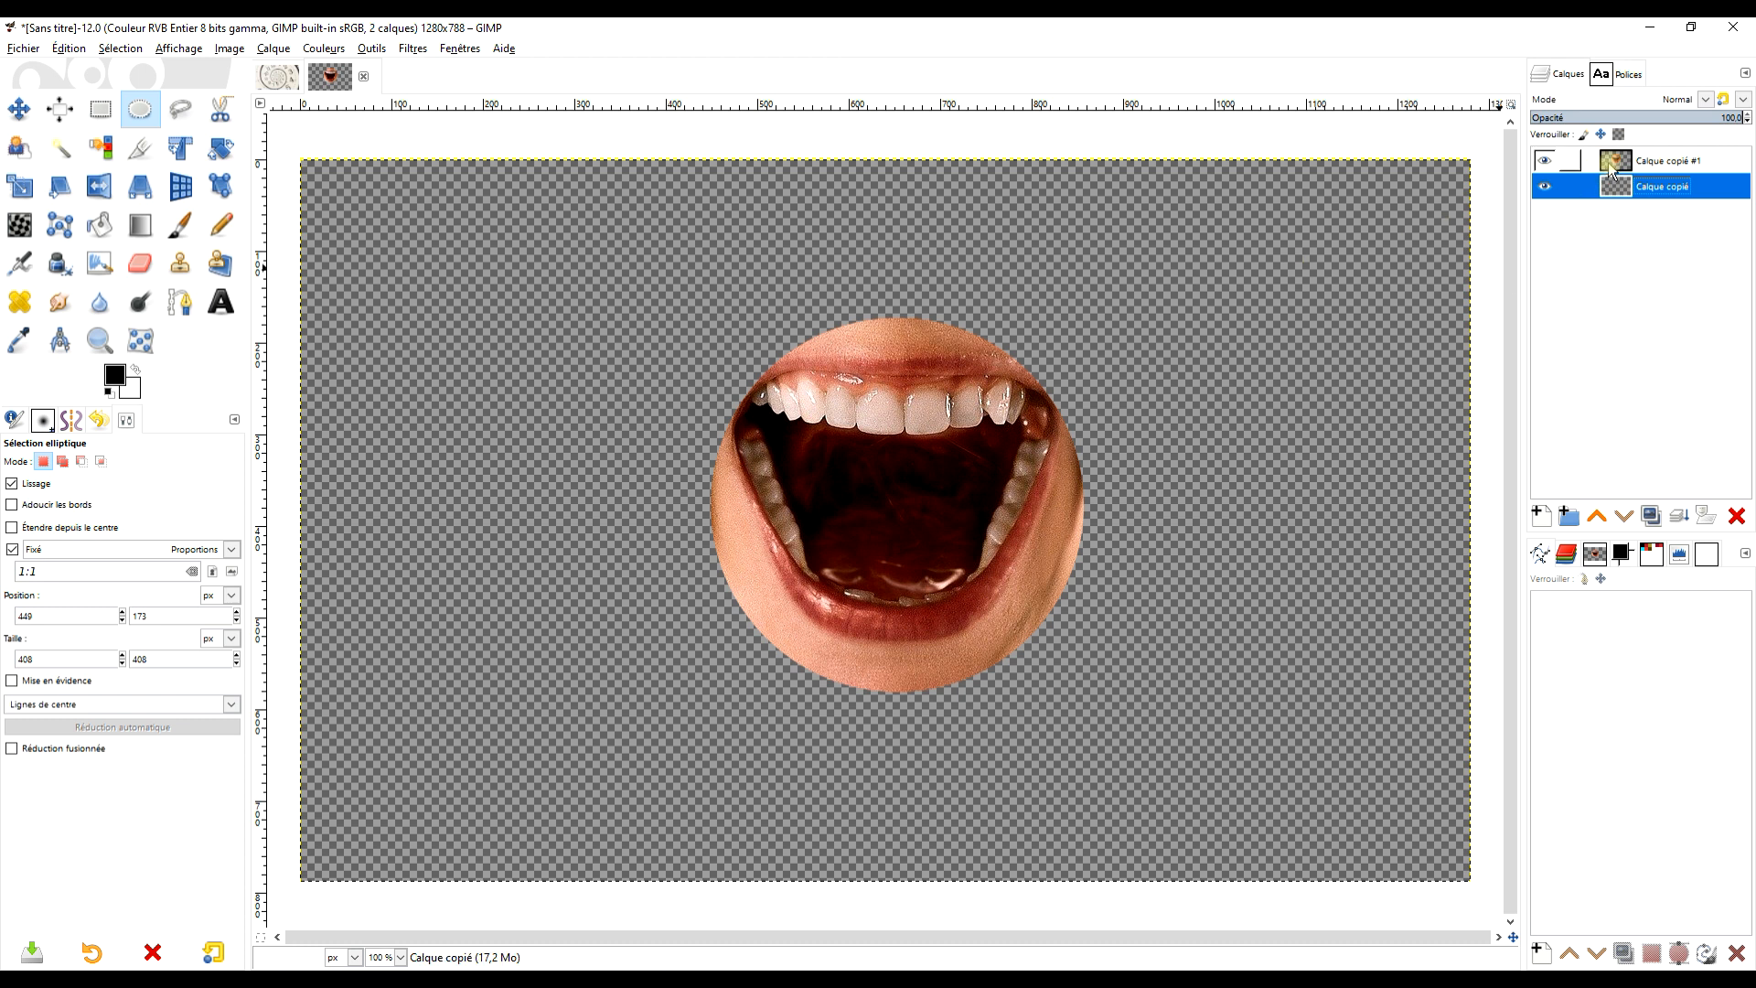
# Rename the cut-out mouth layer to bouche and enlarge it to the dimensions of the image
pyautogui.click(1661, 167)
pyautogui.doubleClick(1661, 166)
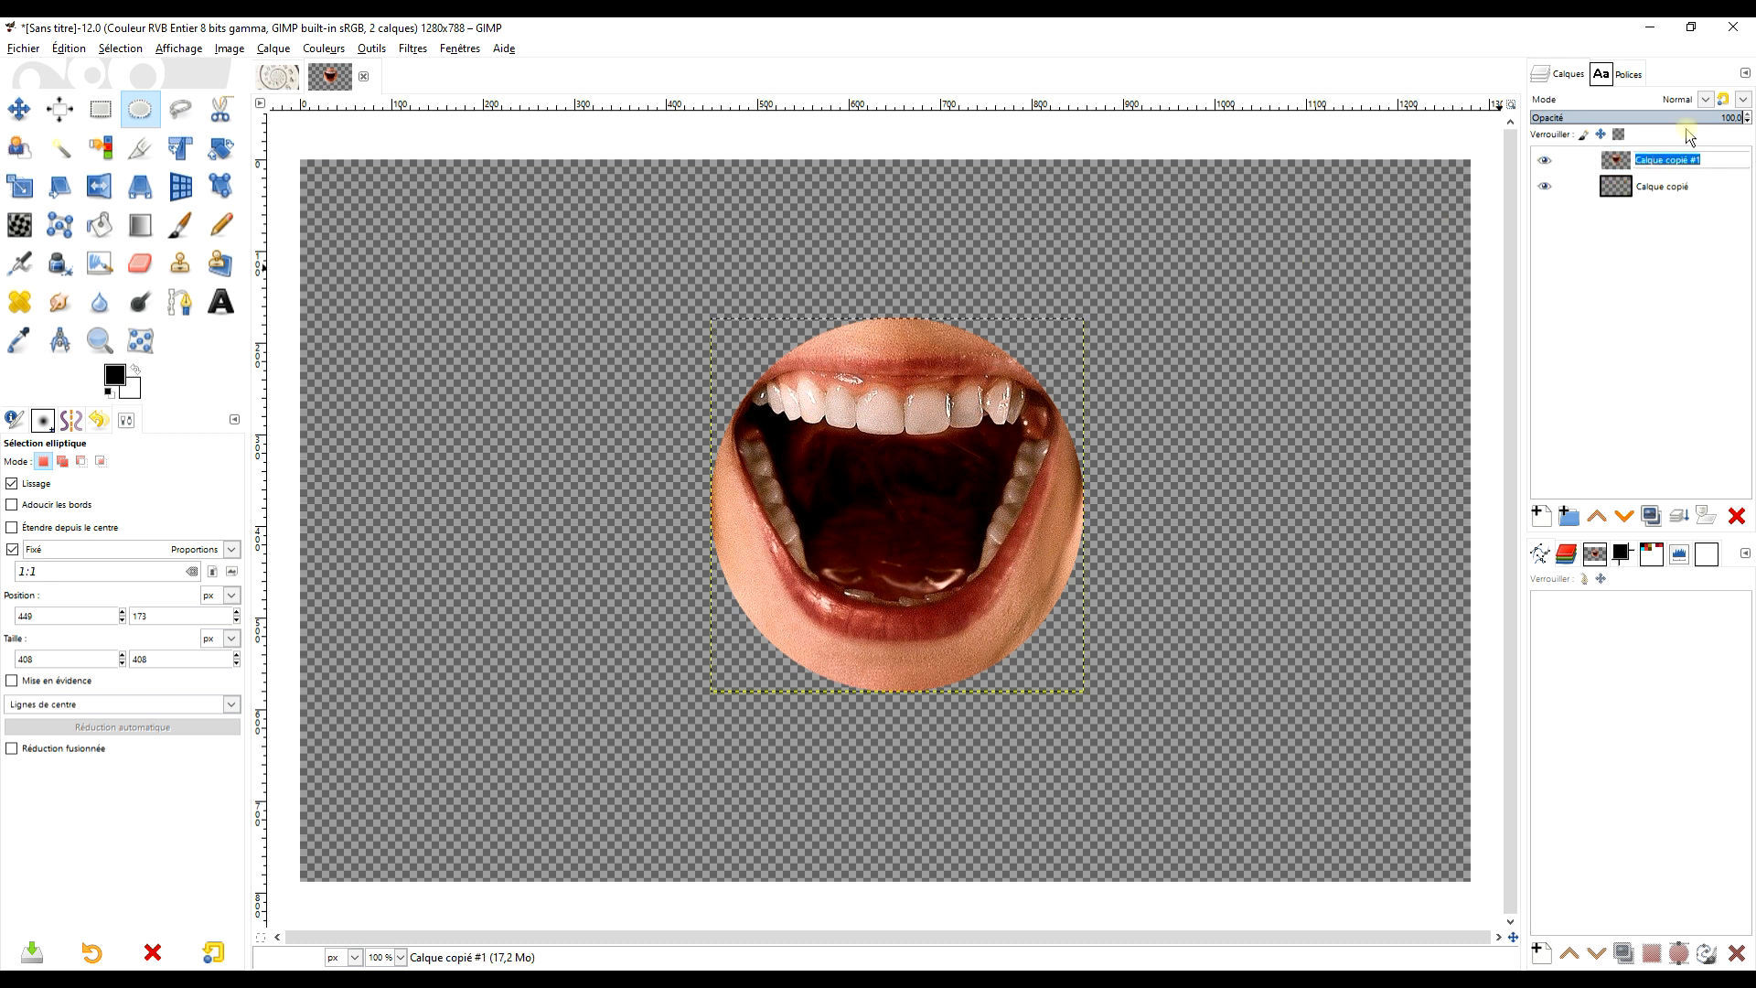
pyautogui.write('bouch')
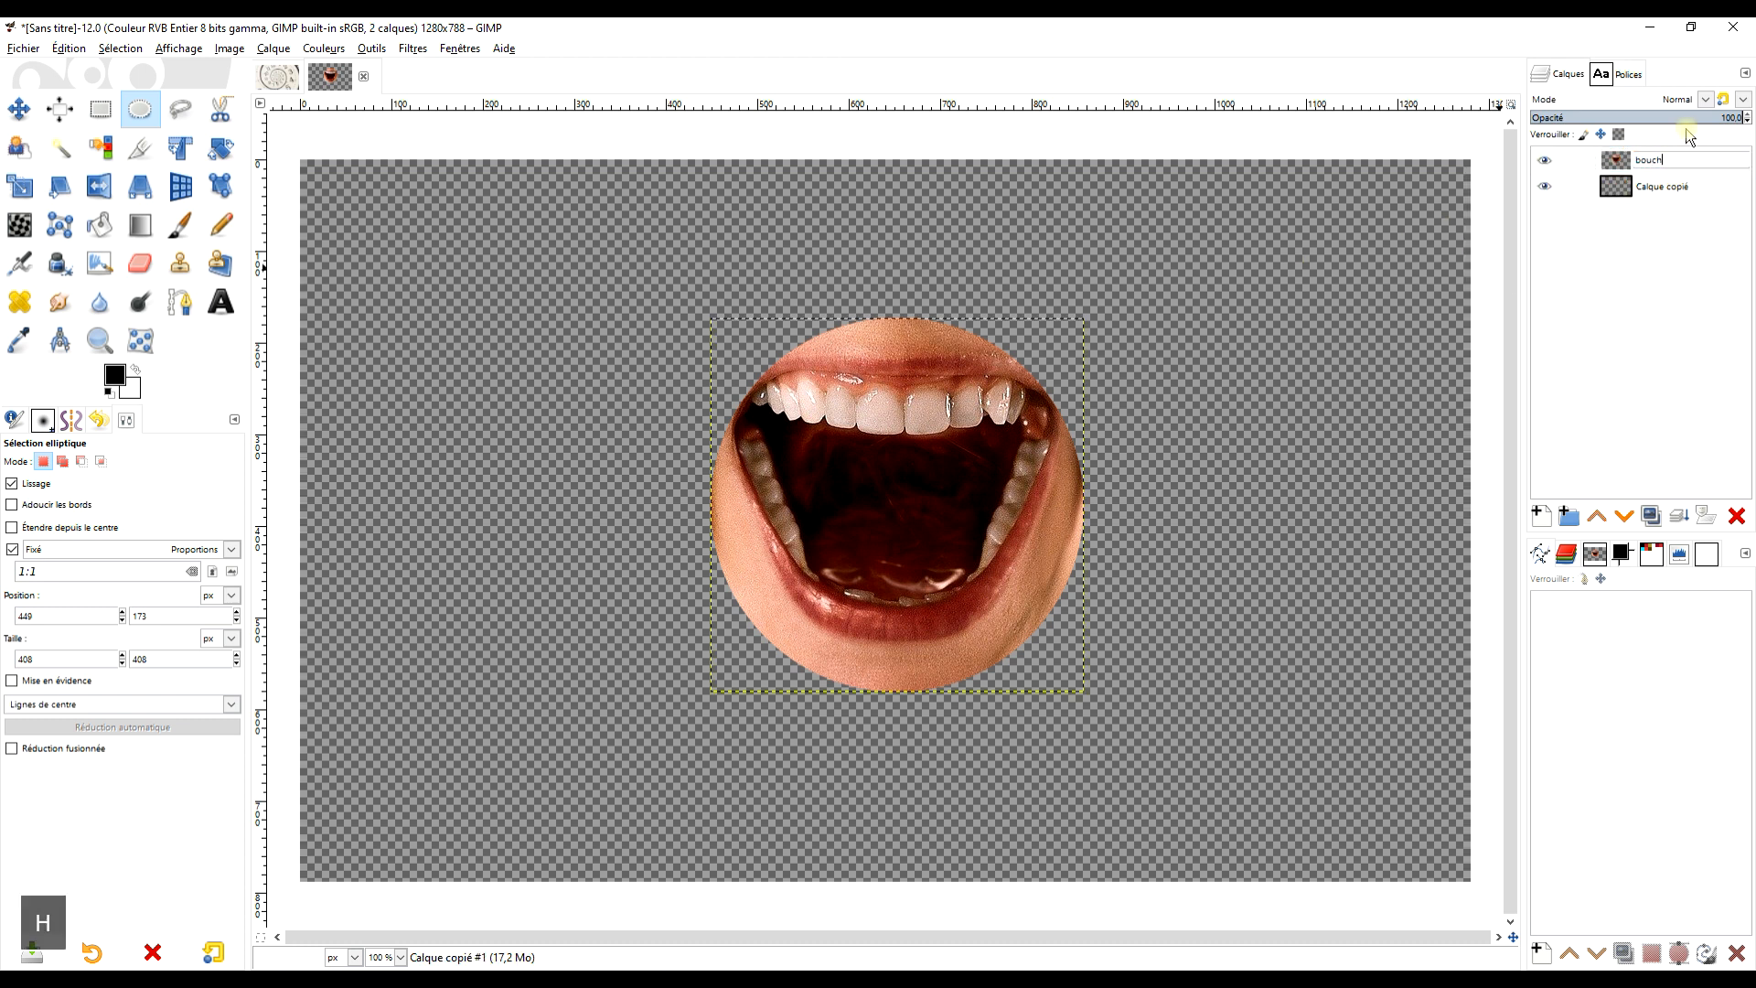
pyautogui.press('Return')
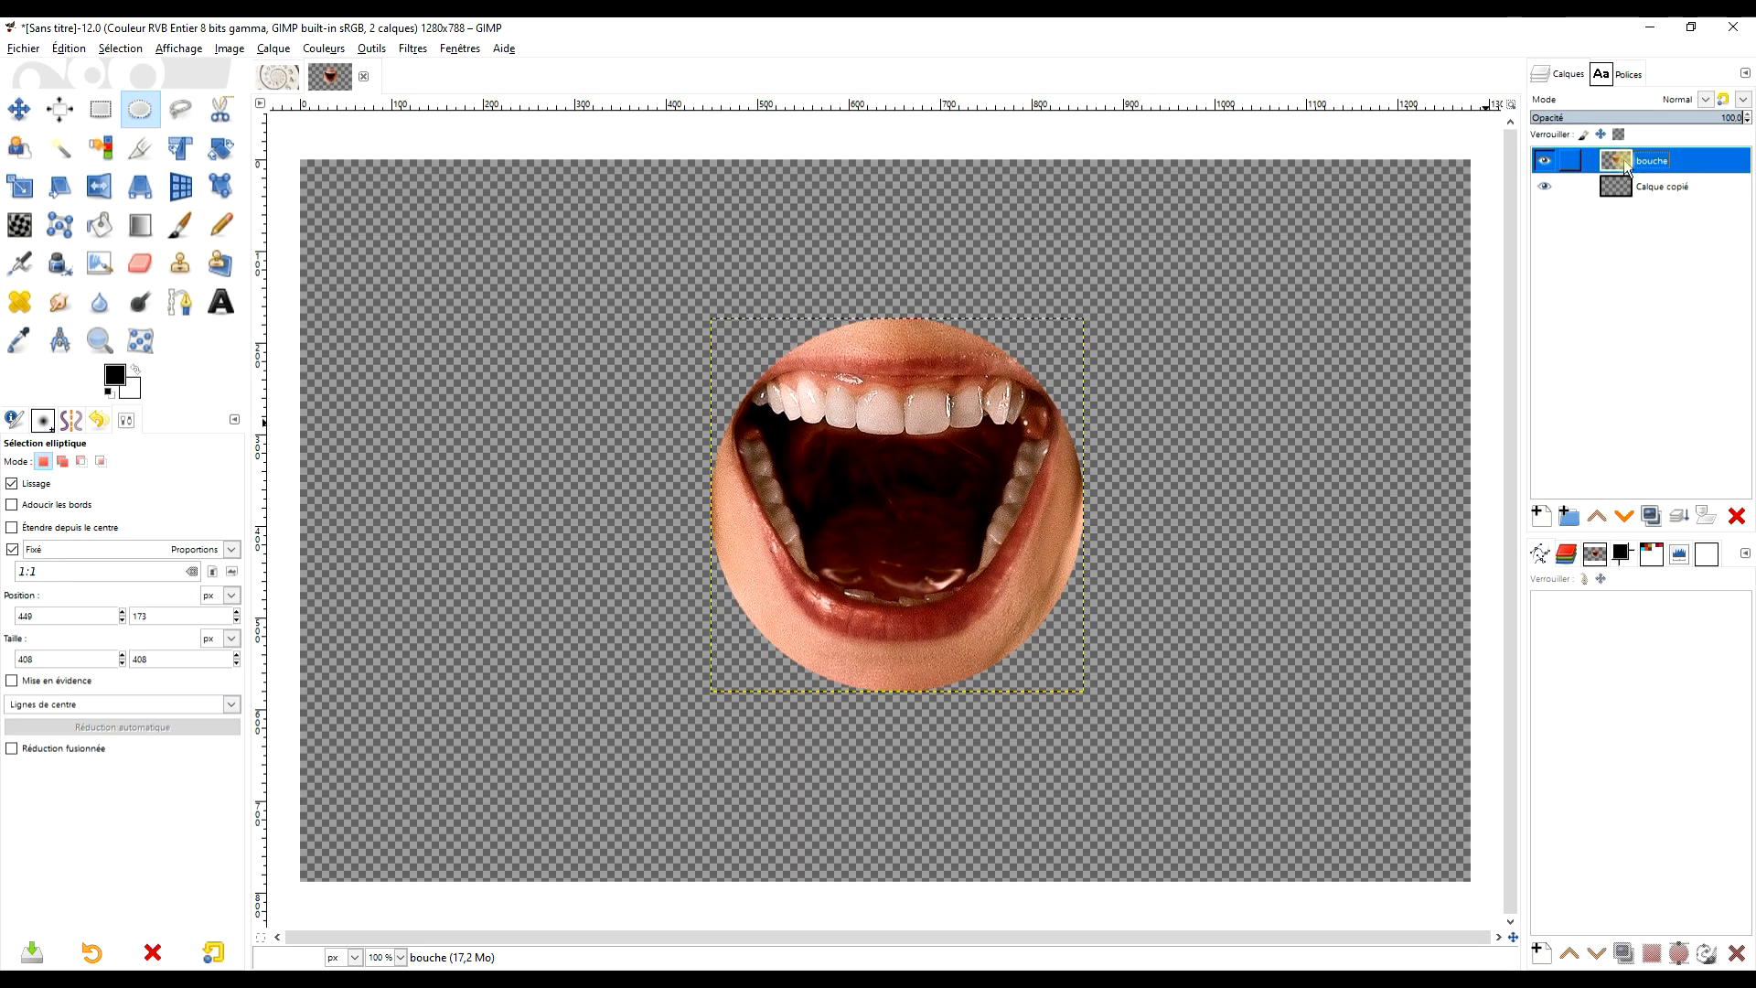
pyautogui.rightClick(1628, 163)
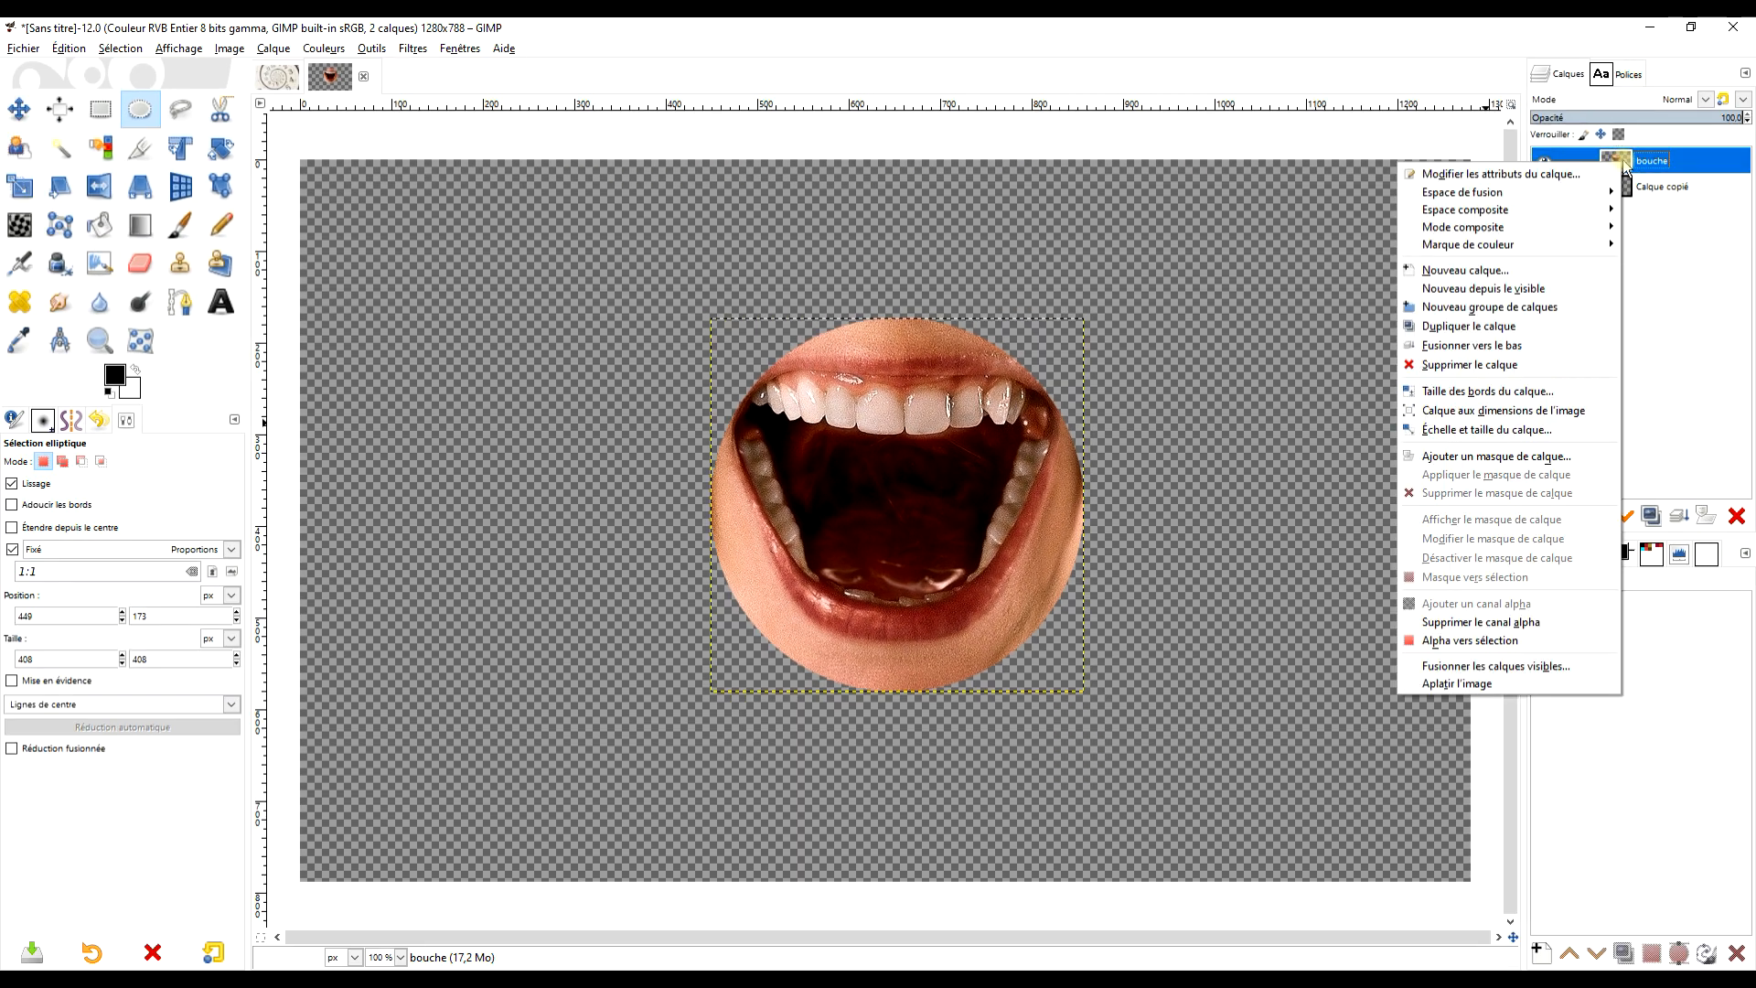
pyautogui.click(1566, 411)
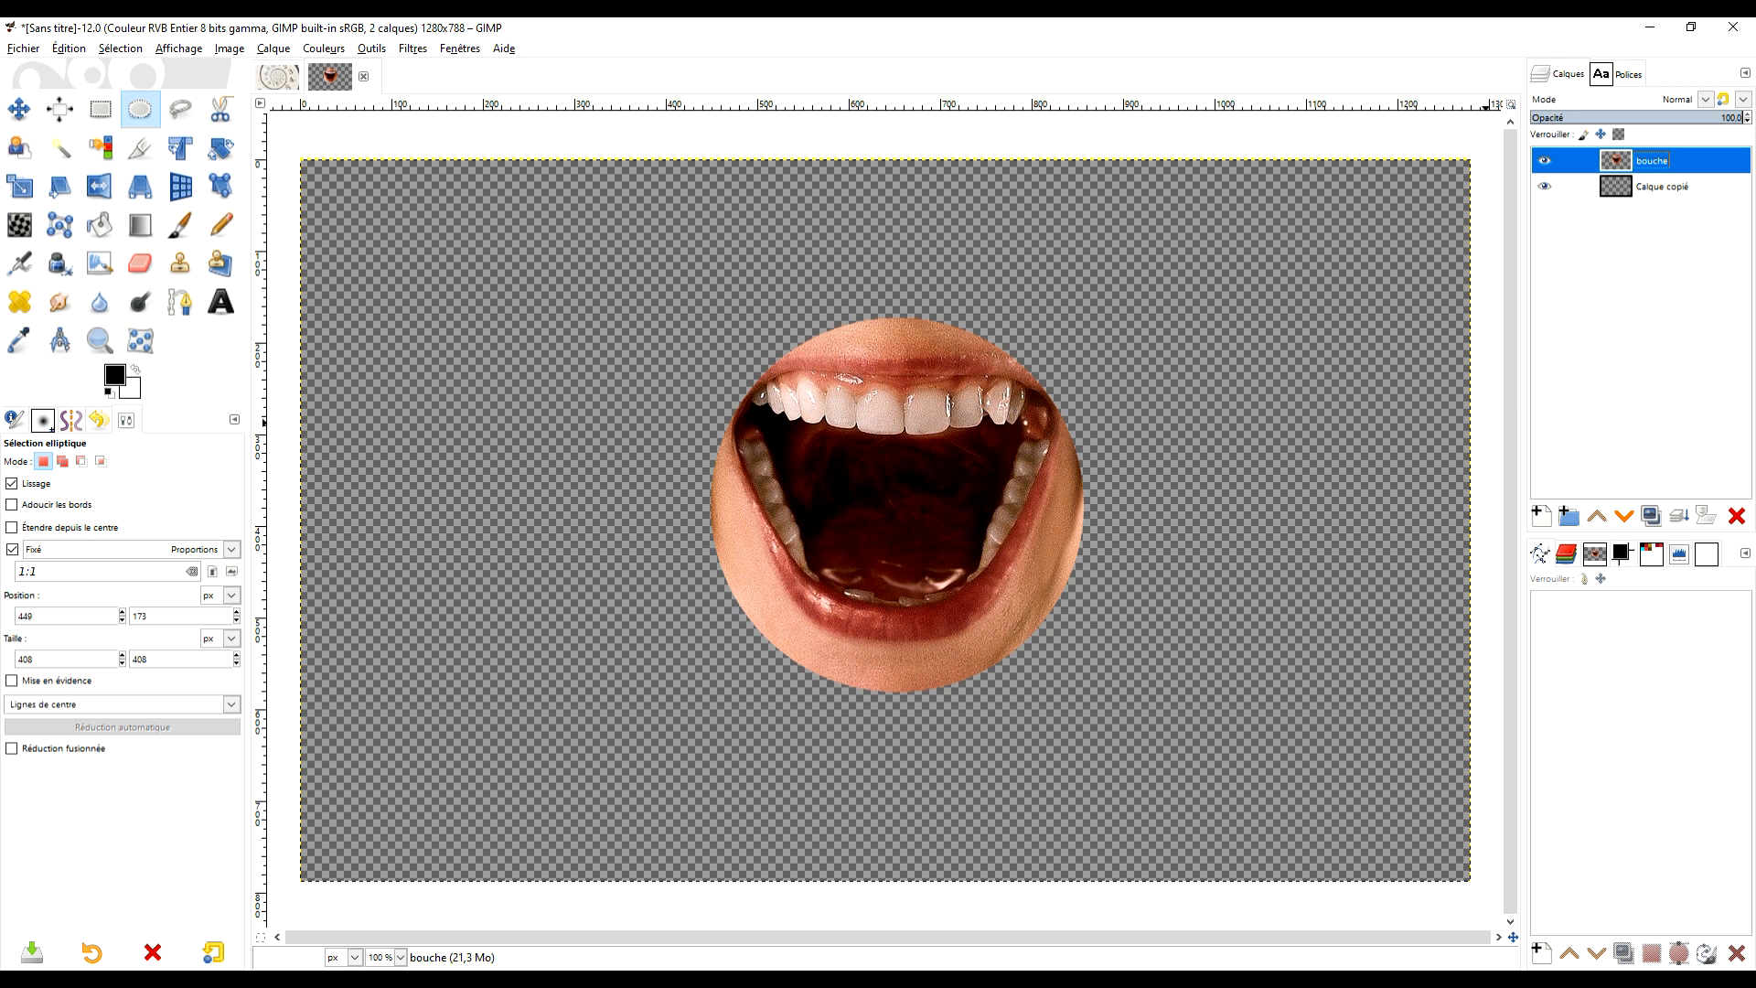
# Repeat the last G'MIC-Qt filter on the bouche layer, then bring up the clock image
pyautogui.click(412, 50)
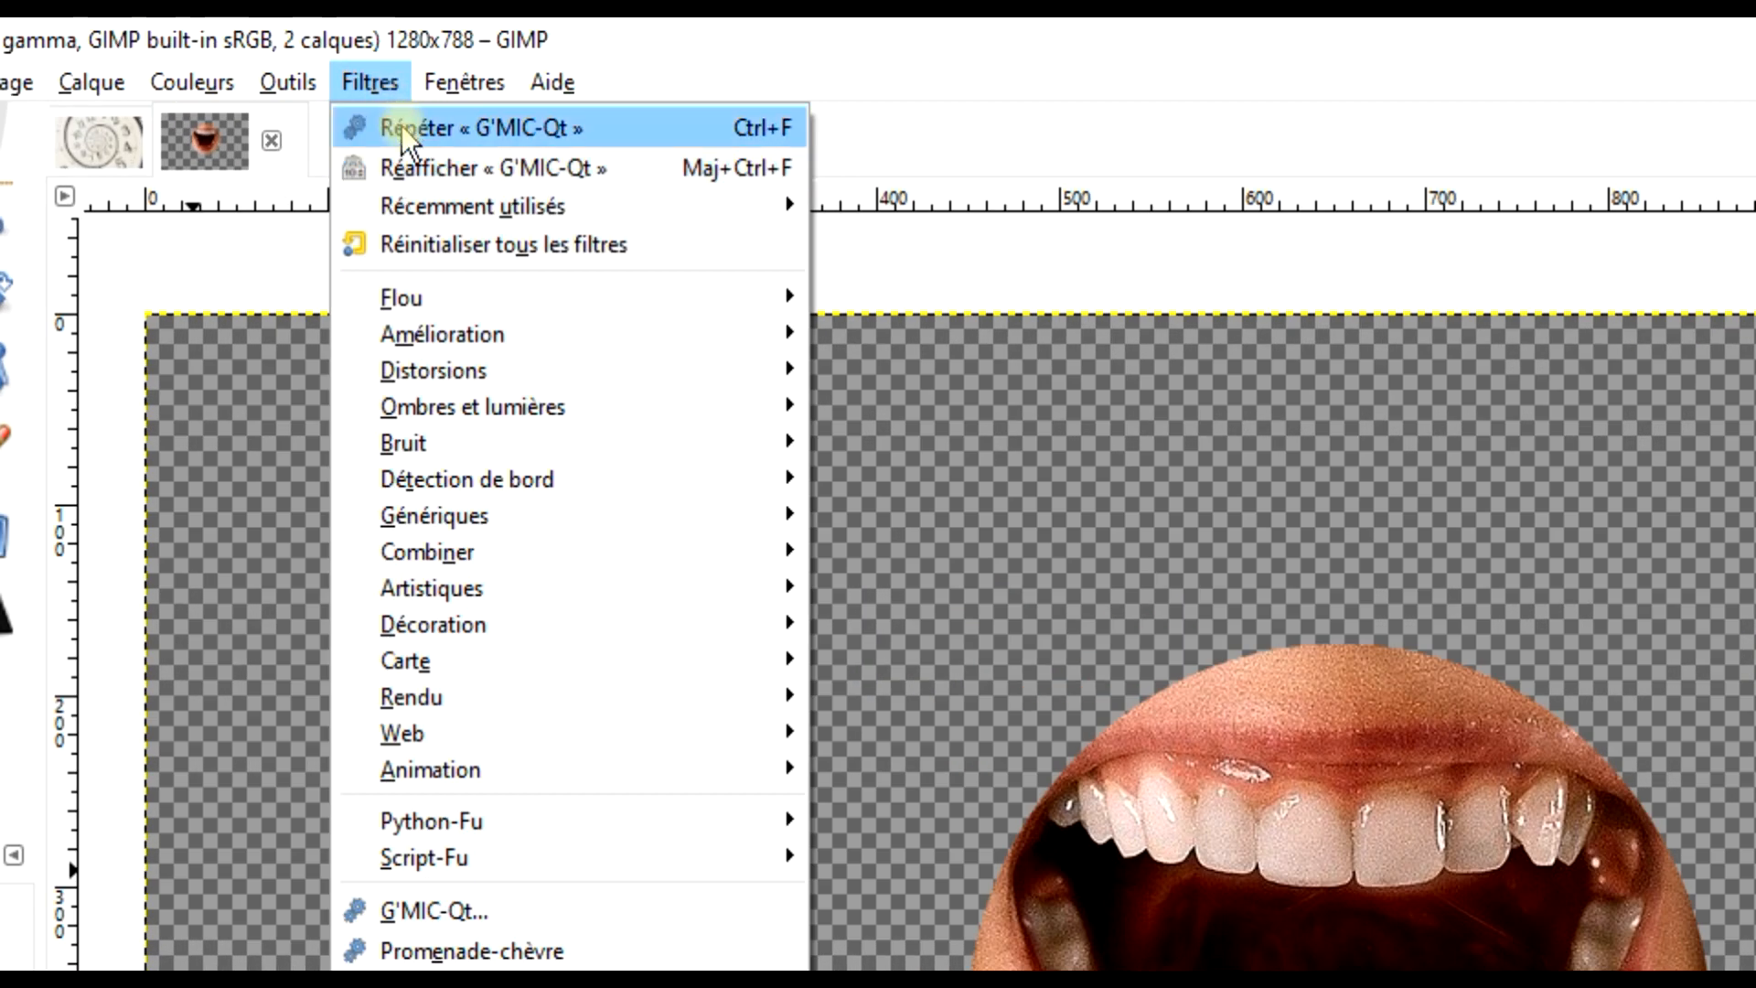
pyautogui.click(401, 124)
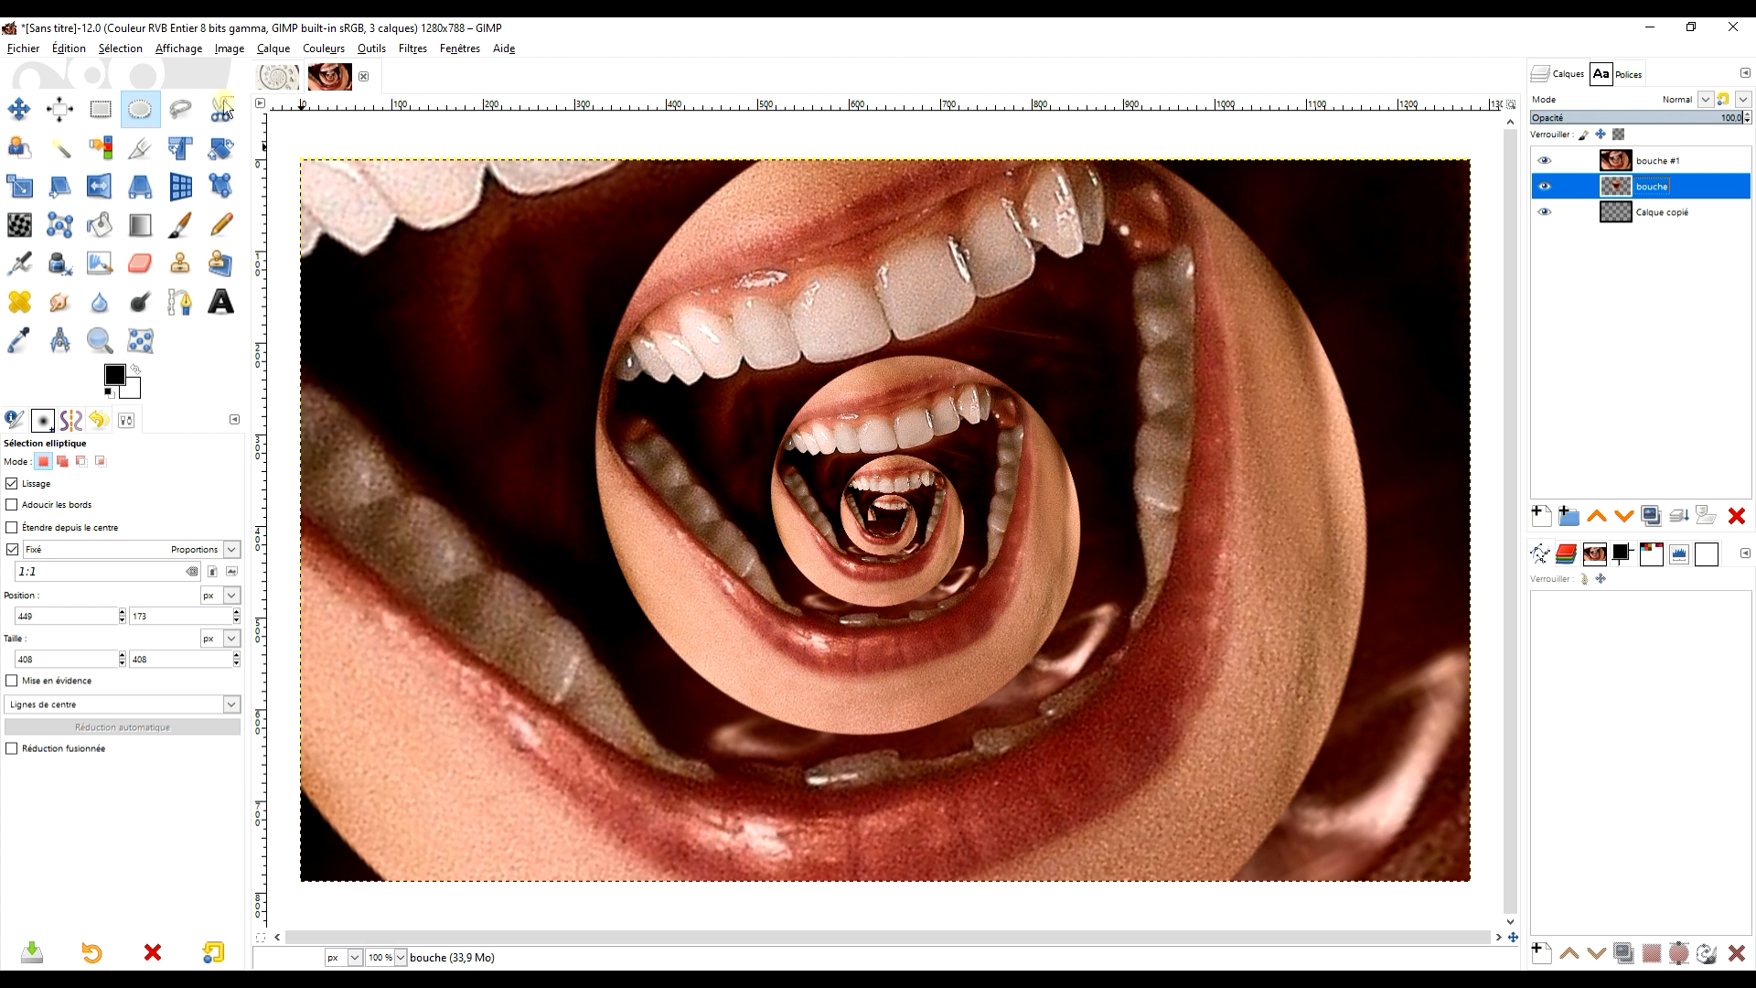
pyautogui.click(275, 81)
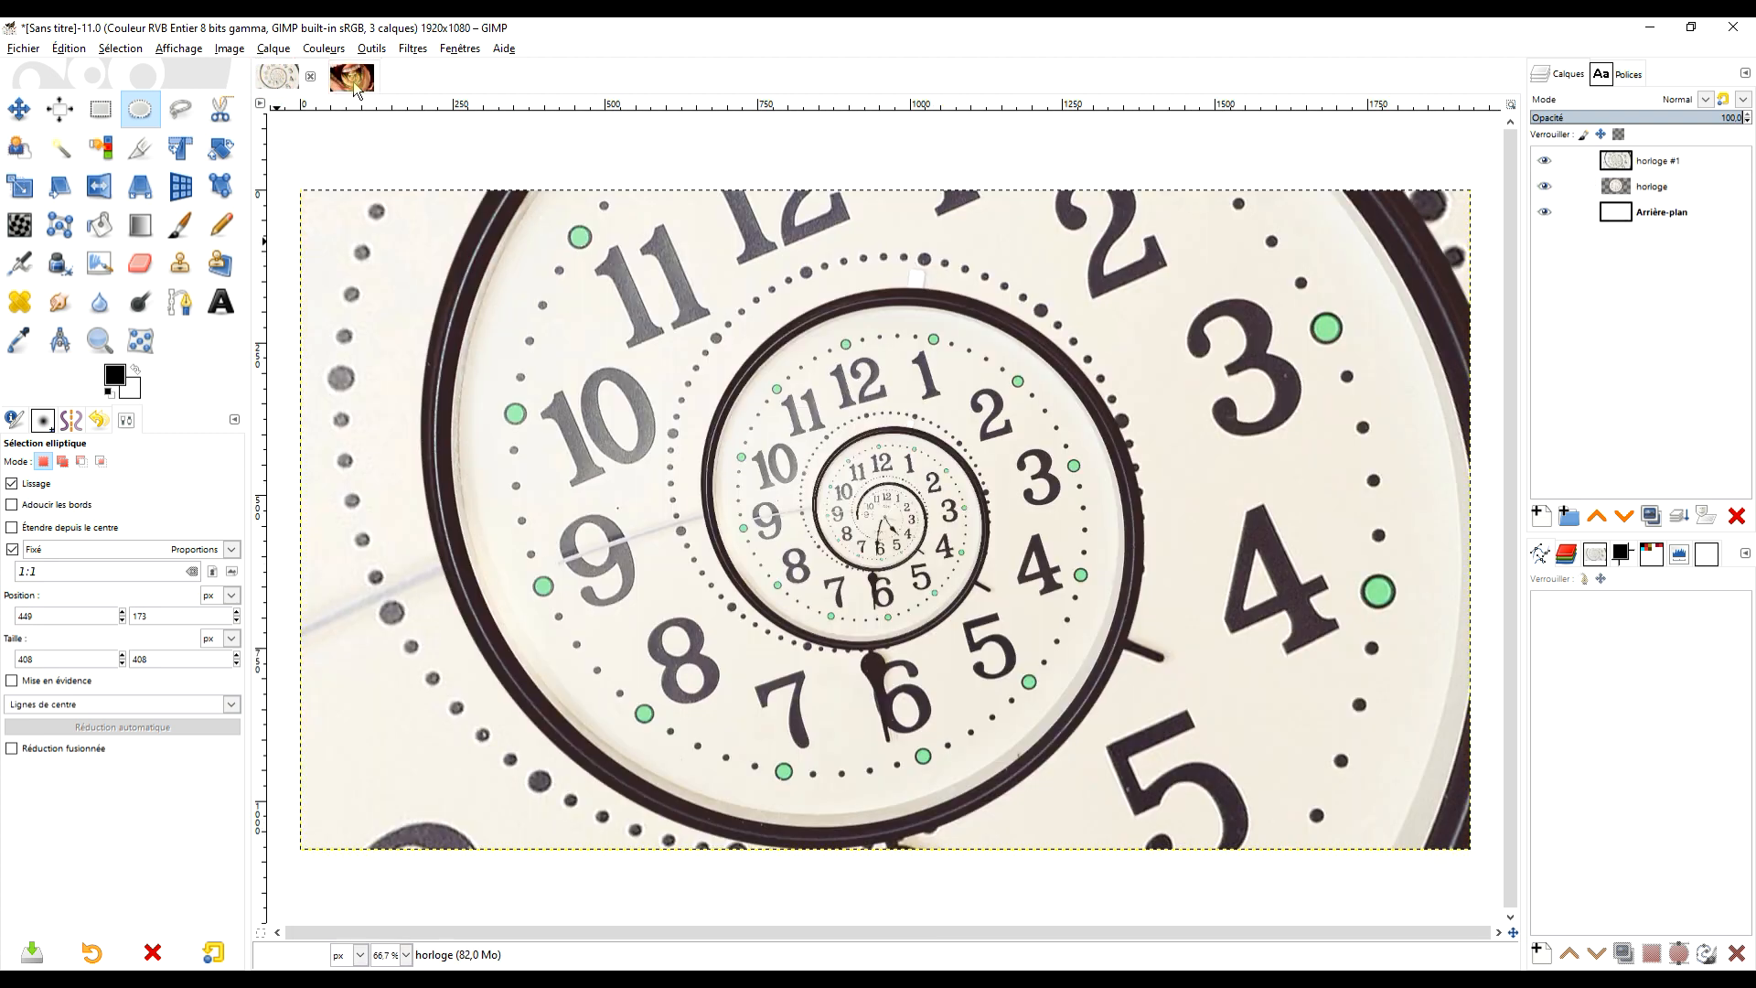